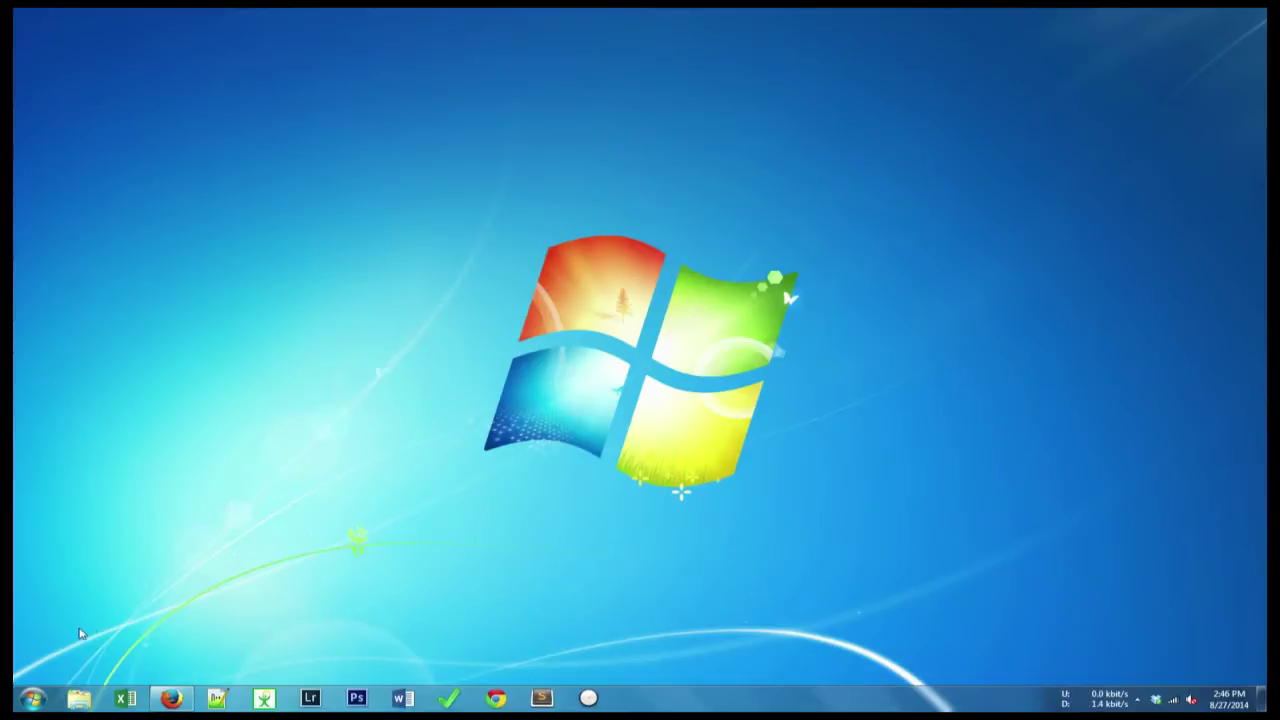
# Step: Open Zebra UPS 2844 printing preferences for the ZDesigner LP 2844 printer from Devices and Printers
pyautogui.click(38, 698)
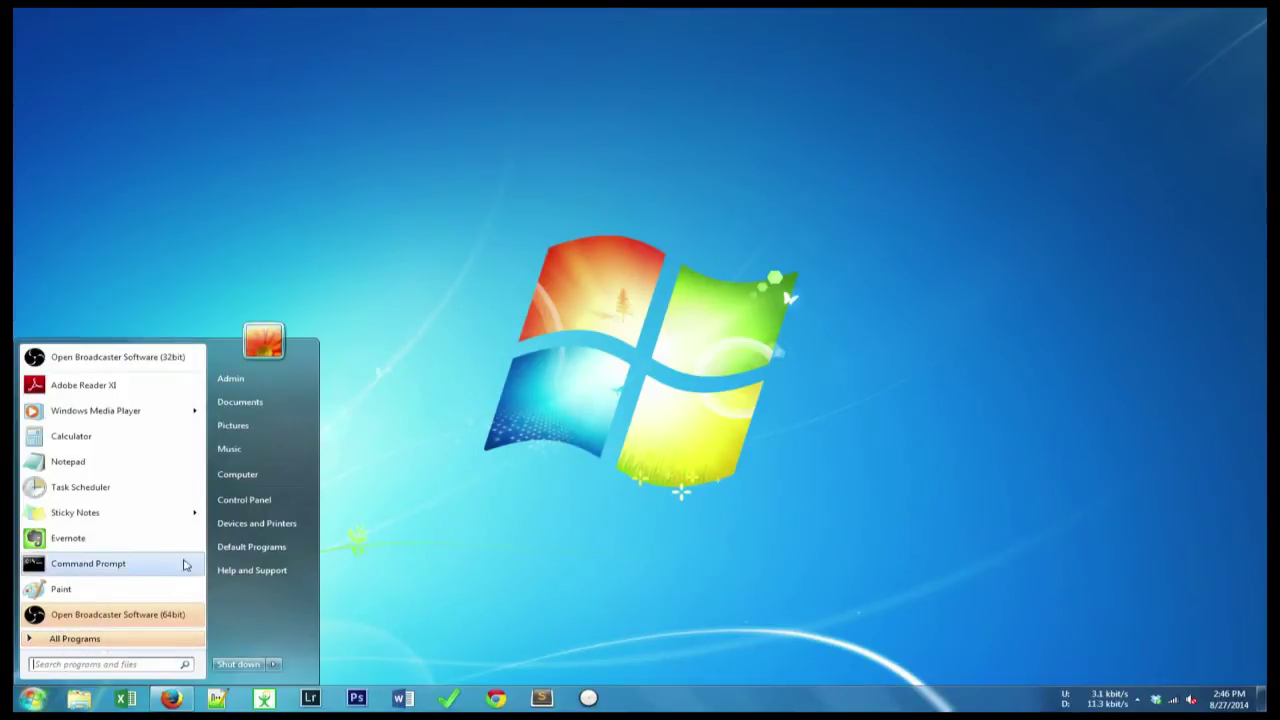
pyautogui.click(258, 528)
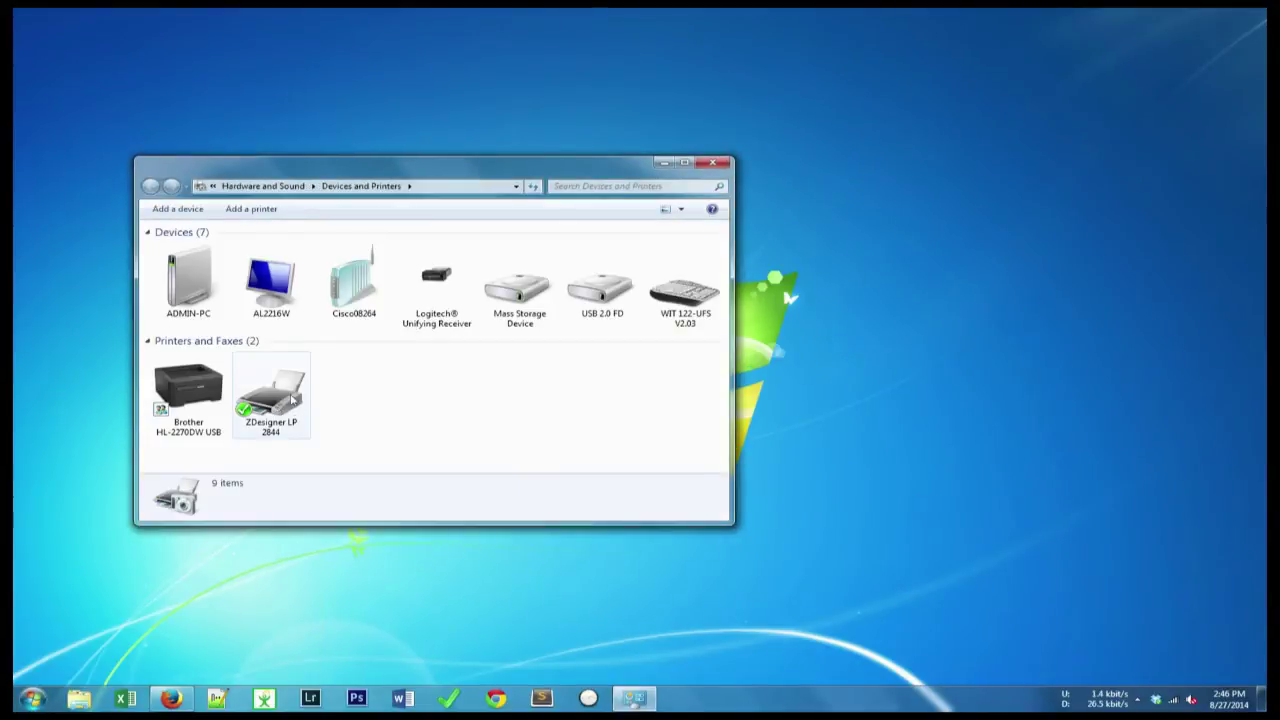
pyautogui.click(292, 400)
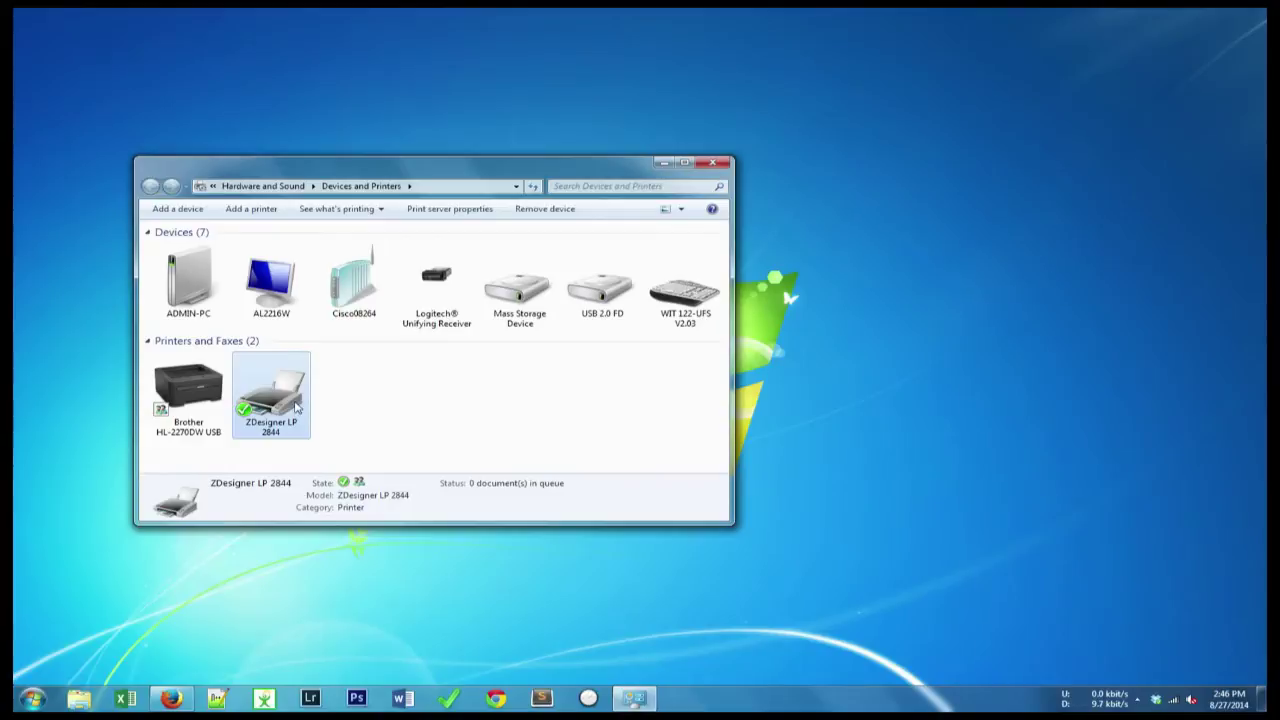
pyautogui.rightClick(296, 405)
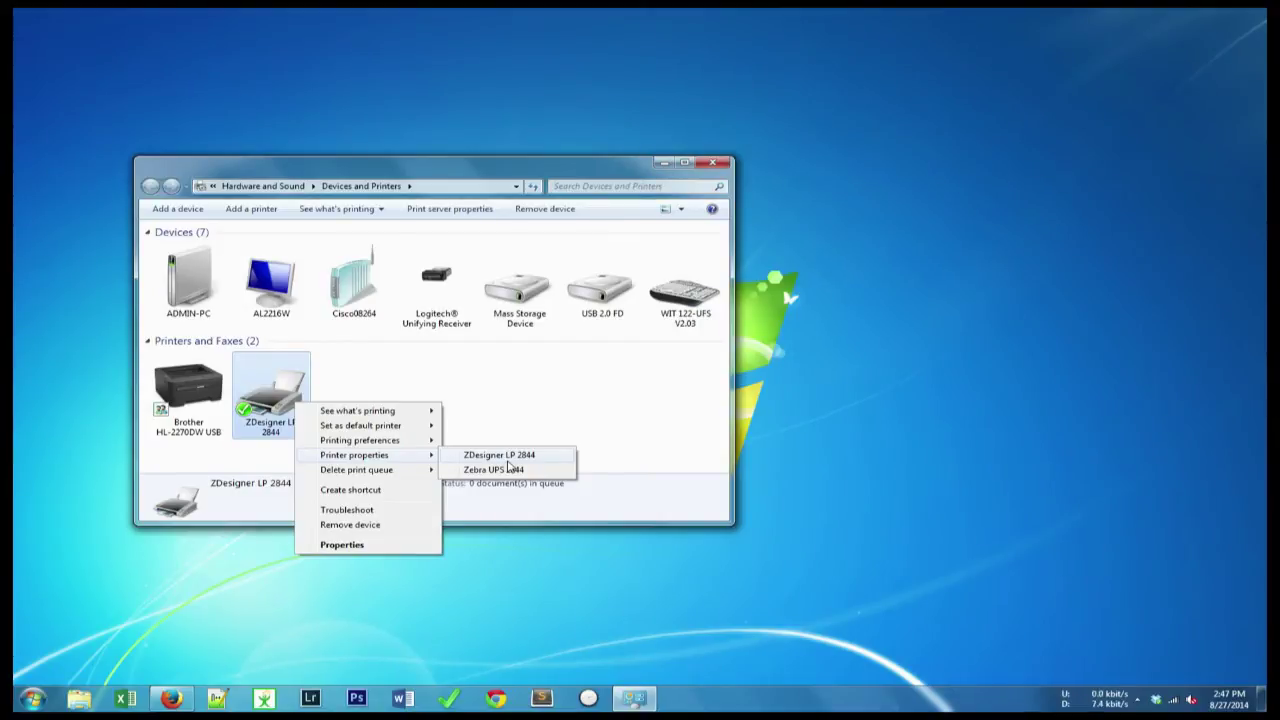
pyautogui.moveTo(360, 440)
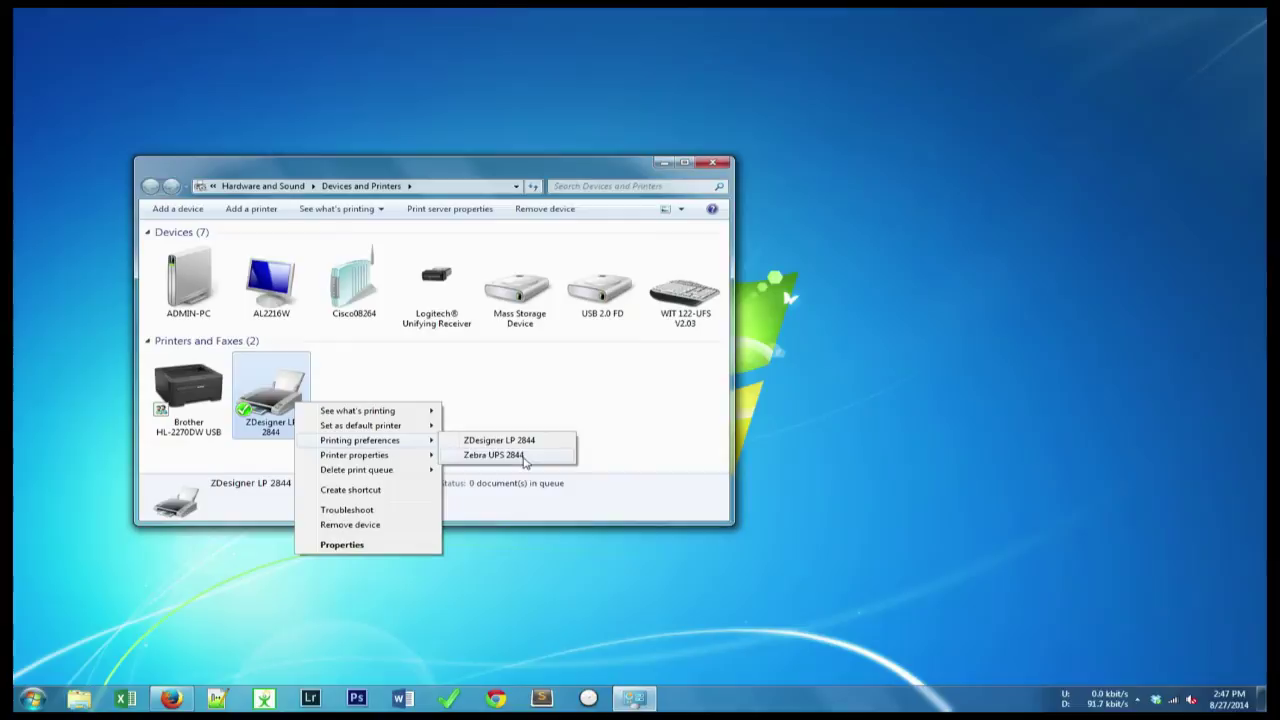
pyautogui.click(509, 459)
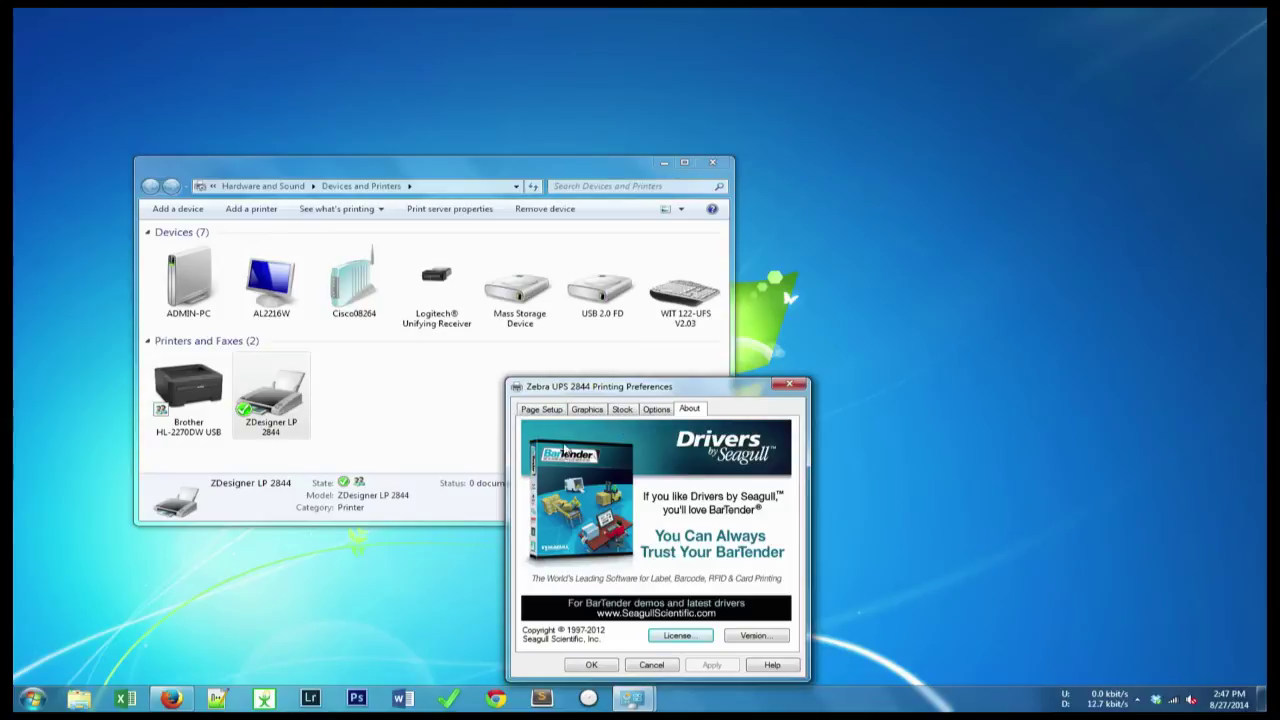
# Step: Check the label stock is Small 2.6 x 1 Labels (FBA), 2.70 x 1.00 in portrait, unchanged
pyautogui.click(543, 410)
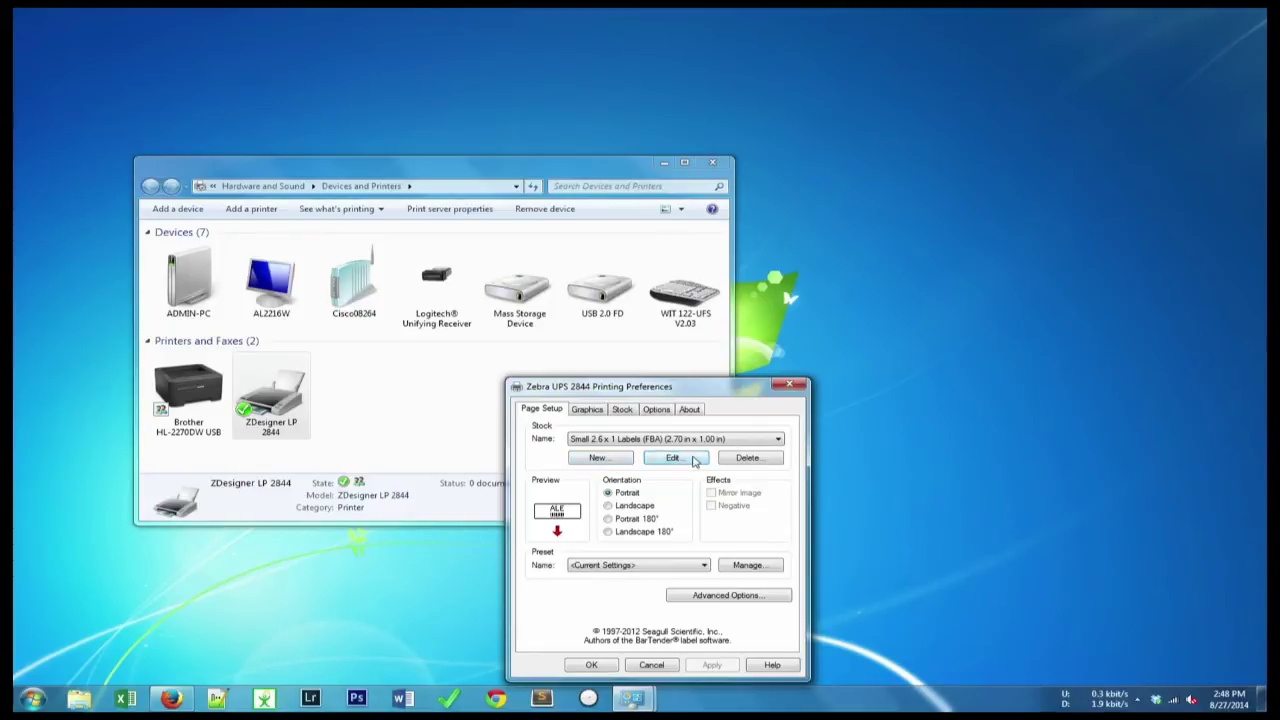
pyautogui.click(693, 459)
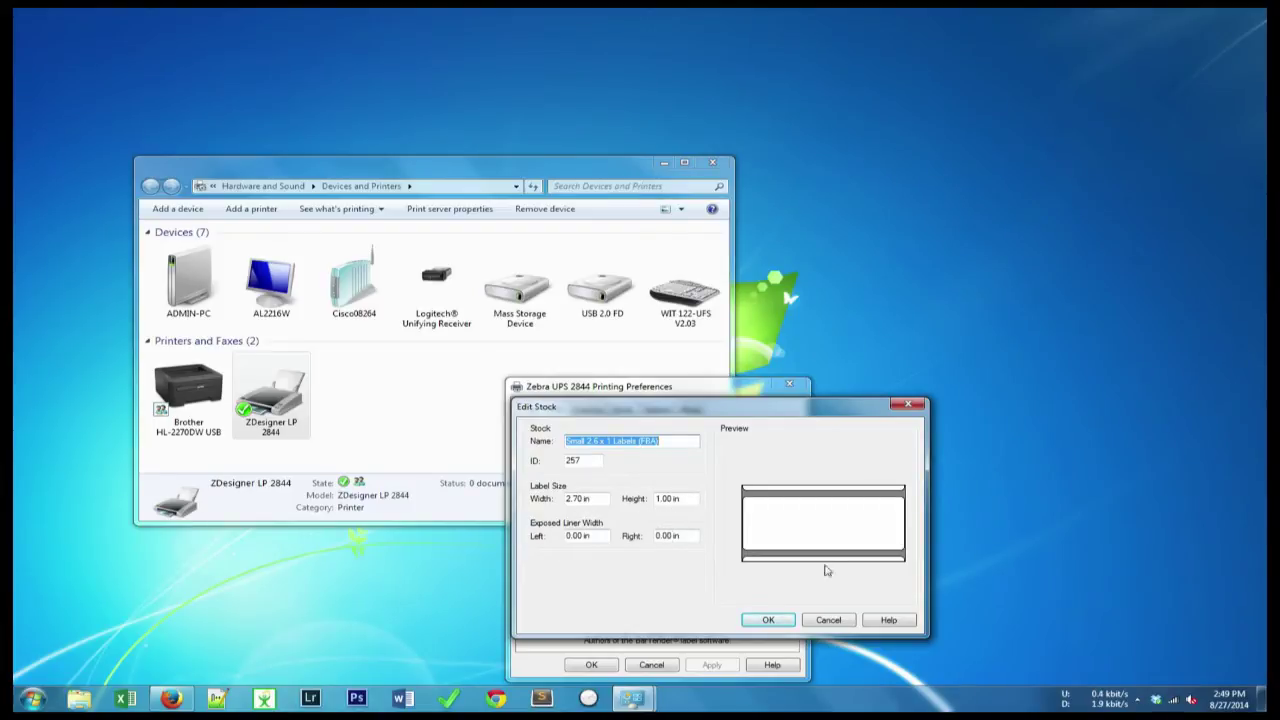
pyautogui.click(828, 620)
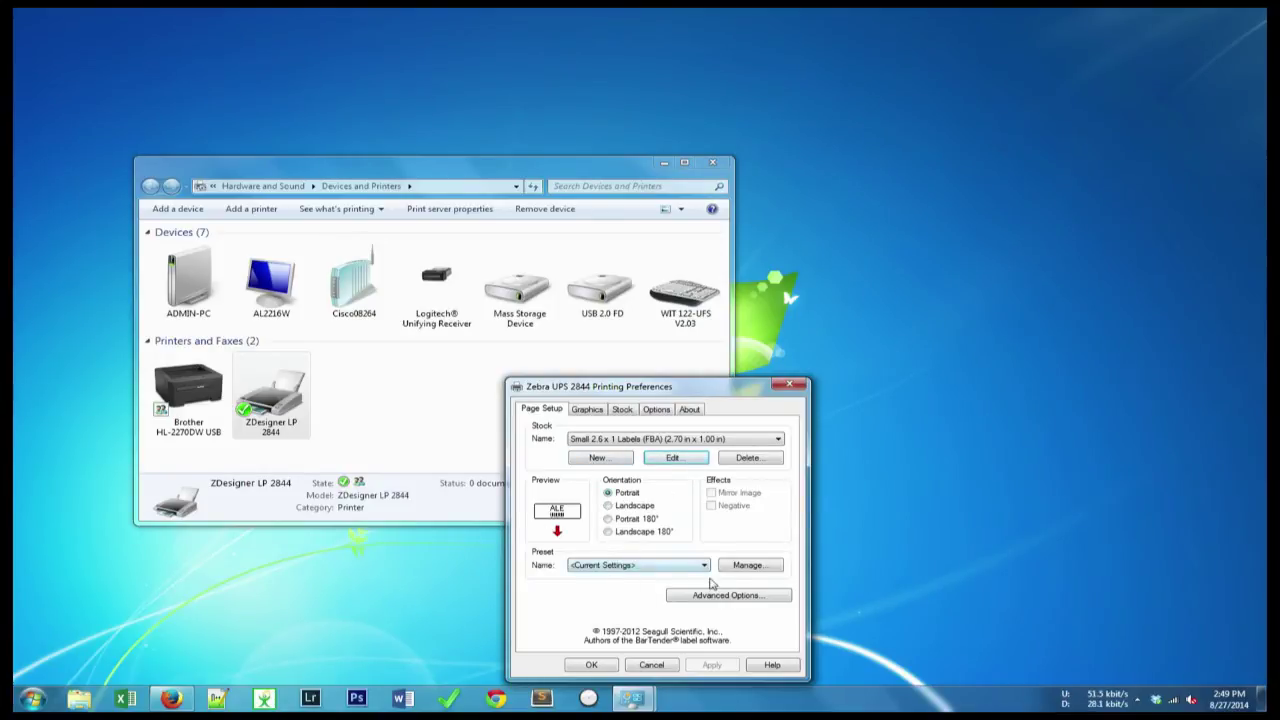
# Step: Review graphics, stock and option settings, keeping darkness 13 and 2.50 in/sec speed, then confirm
pyautogui.click(583, 412)
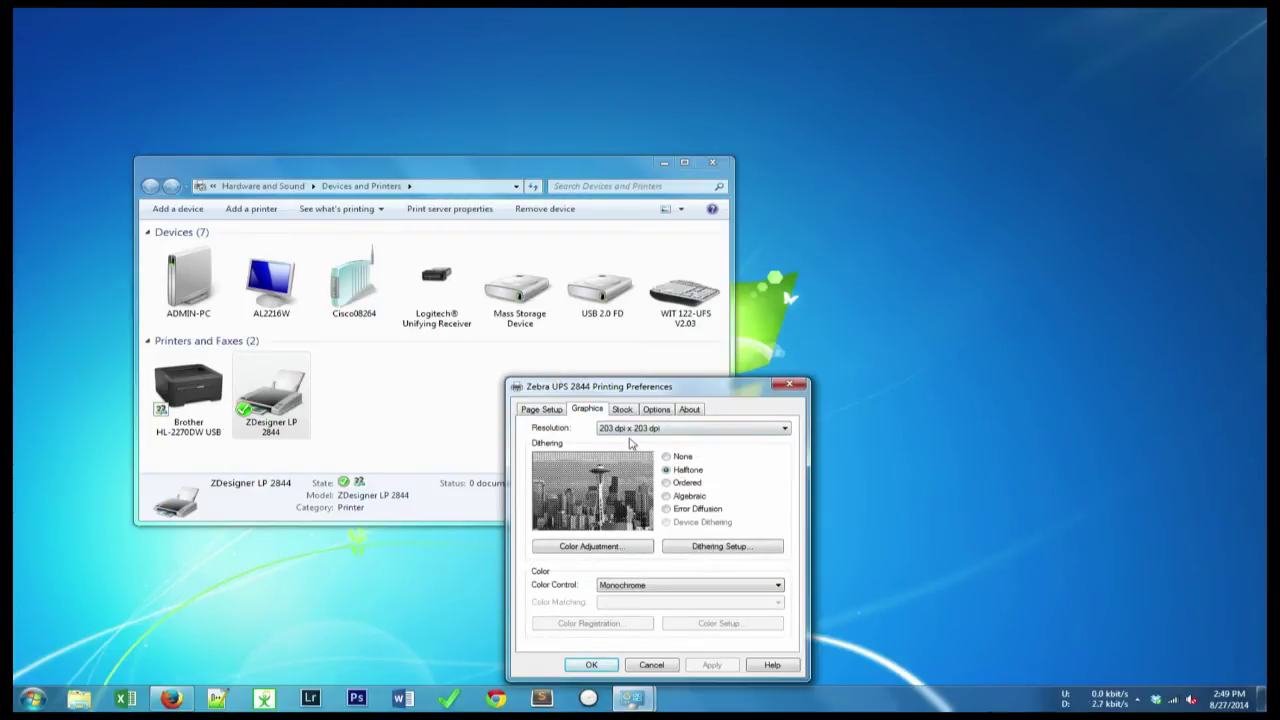
pyautogui.click(686, 440)
pyautogui.click(624, 411)
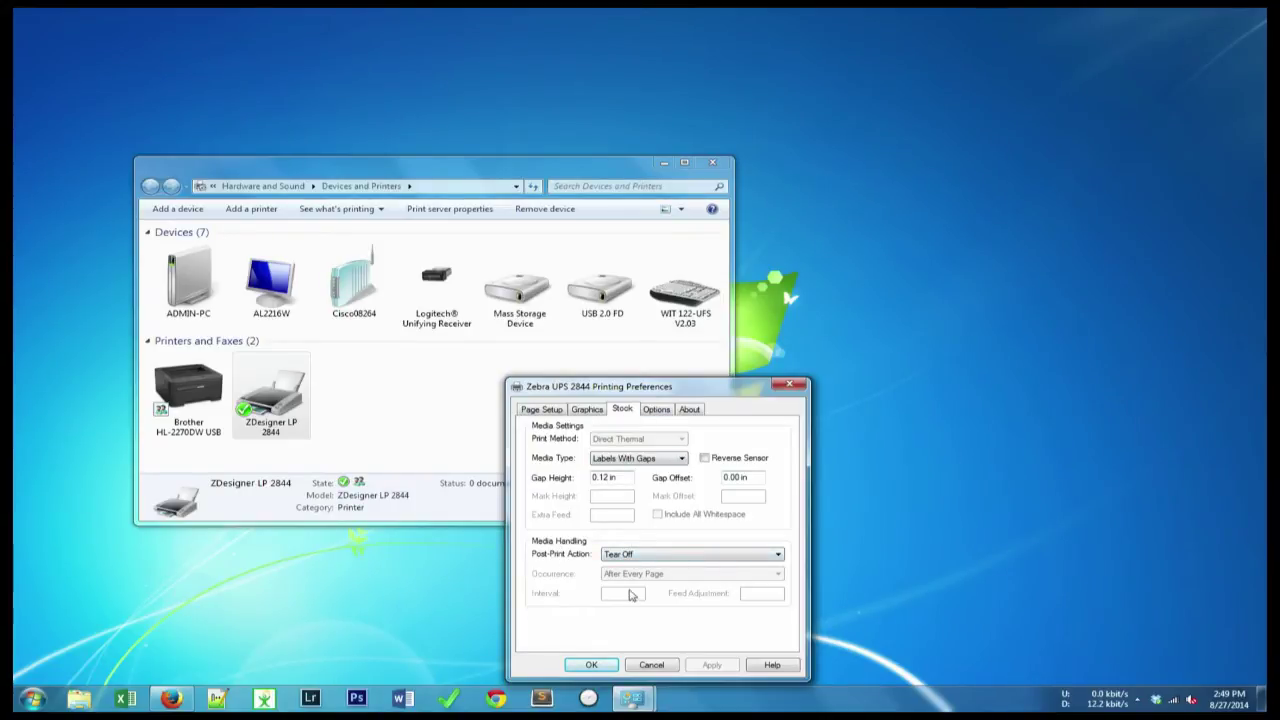
pyautogui.click(654, 411)
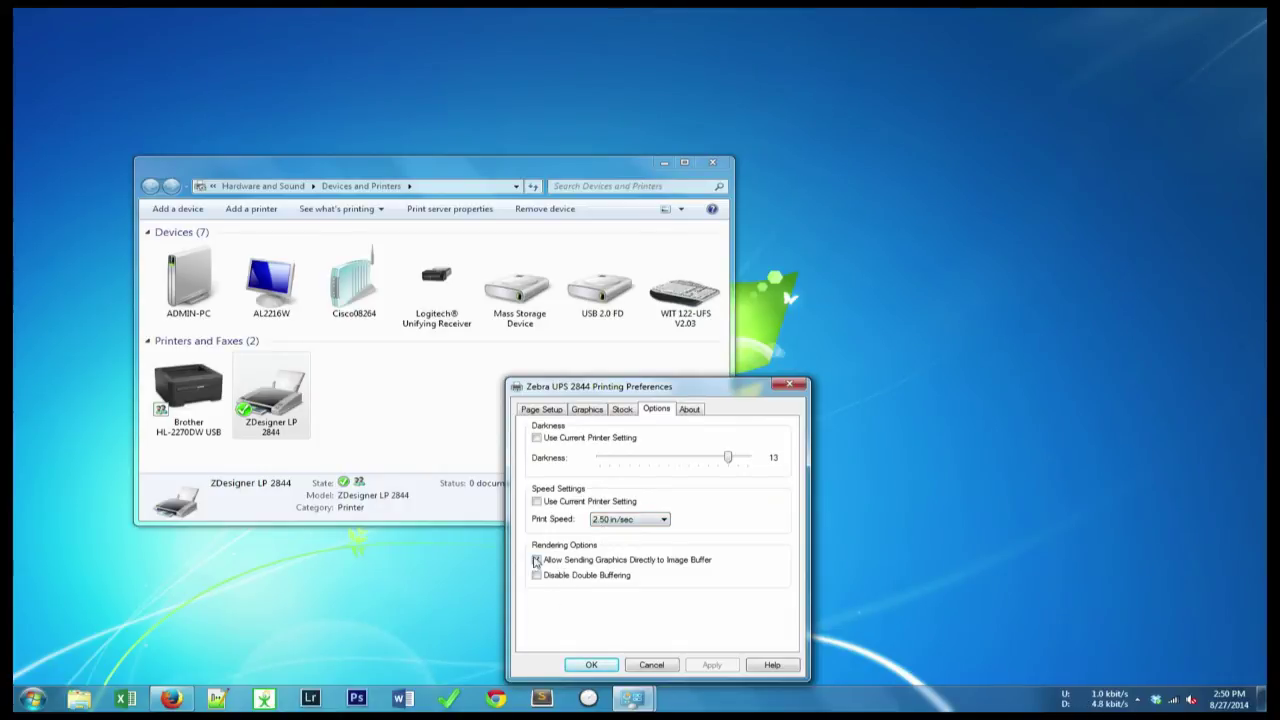
pyautogui.click(688, 411)
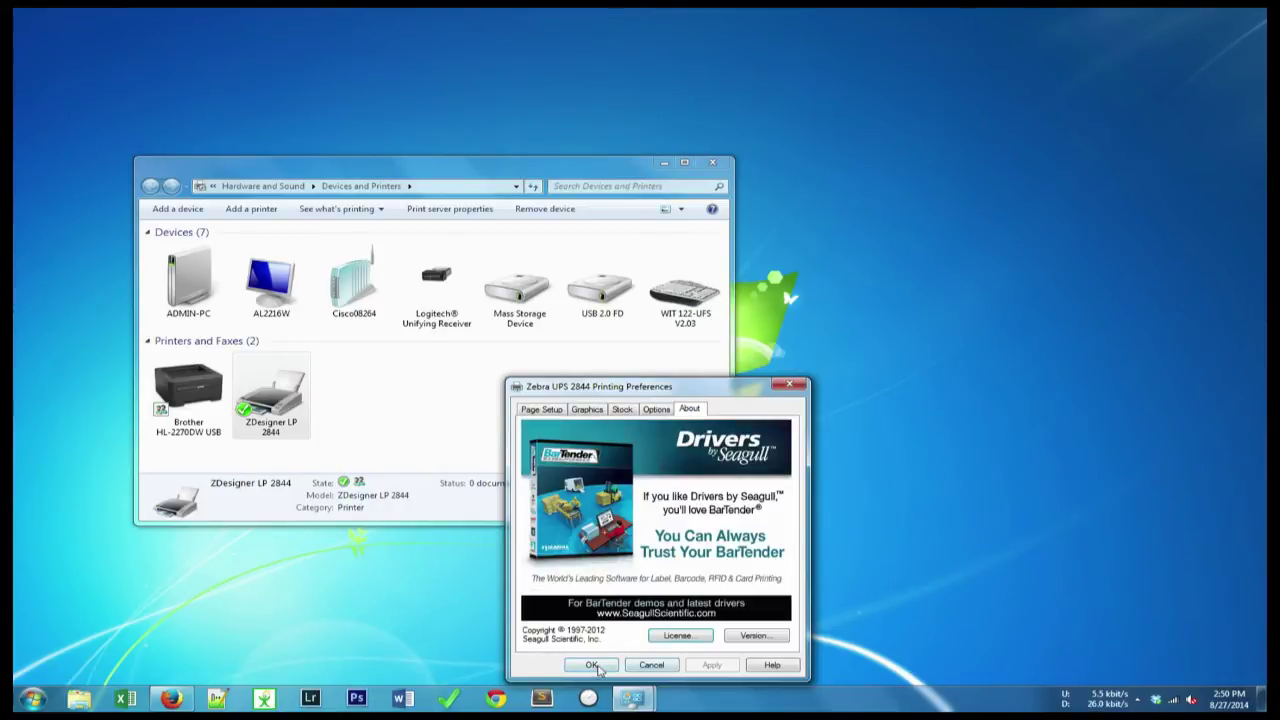
pyautogui.click(592, 665)
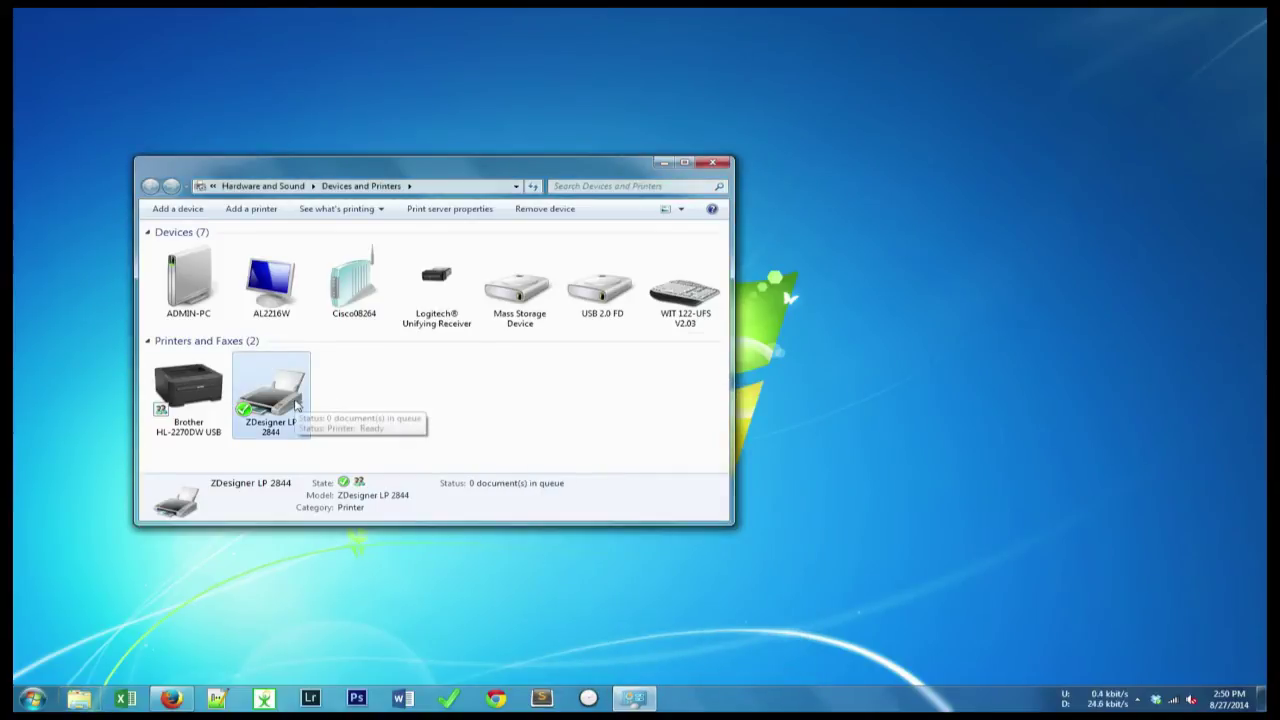
# Step: Rename the Zebra UPS 2844 printer to Zebra 3x1 in its printer properties
pyautogui.rightClick(296, 404)
pyautogui.moveTo(355, 453)
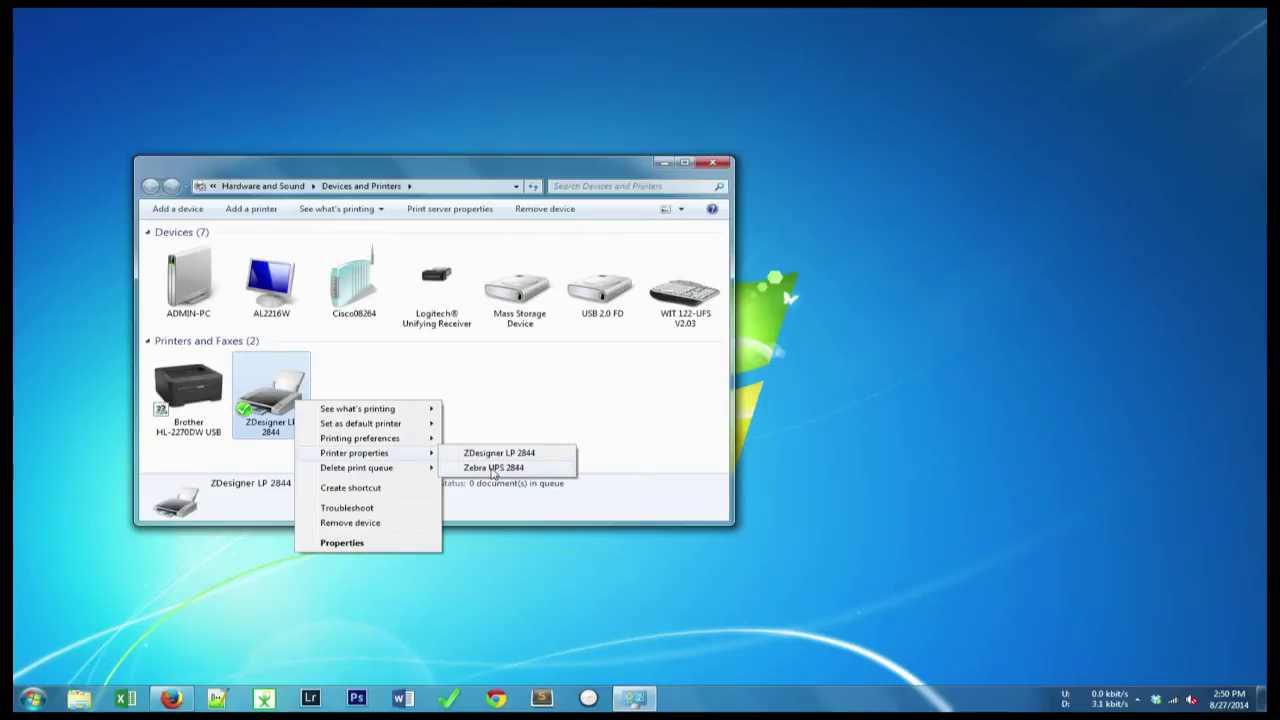
pyautogui.click(492, 472)
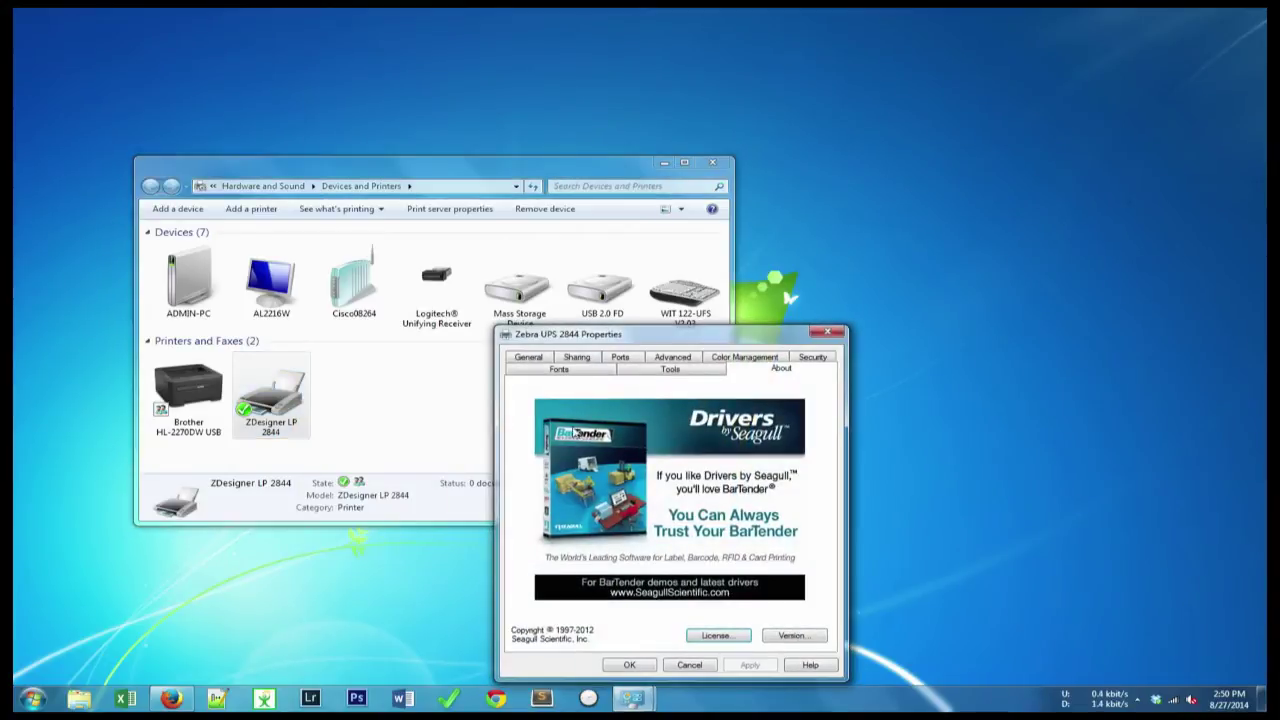
pyautogui.click(550, 369)
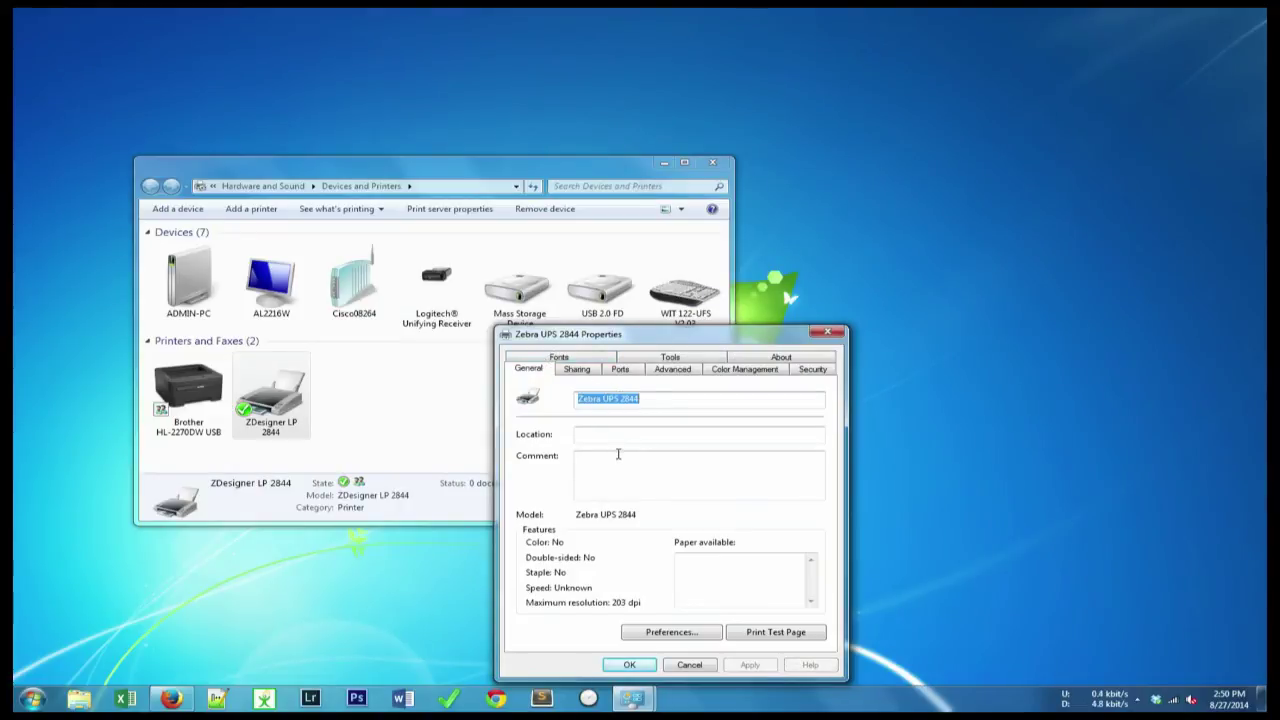
pyautogui.click(624, 402)
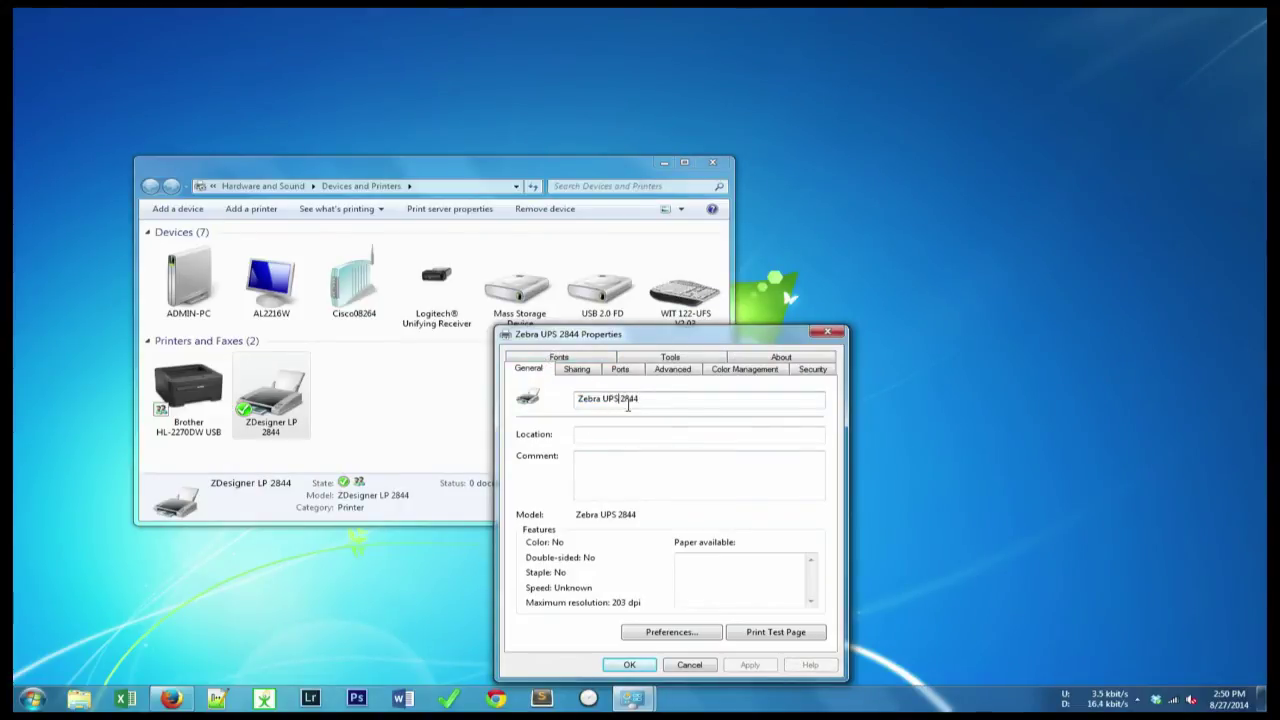
pyautogui.moveTo(645, 399); pyautogui.dragTo(602, 399)
pyautogui.write('2')
# Step: Browse the sharing, ports, advanced, color, security and font settings, then save with OK
pyautogui.click(580, 372)
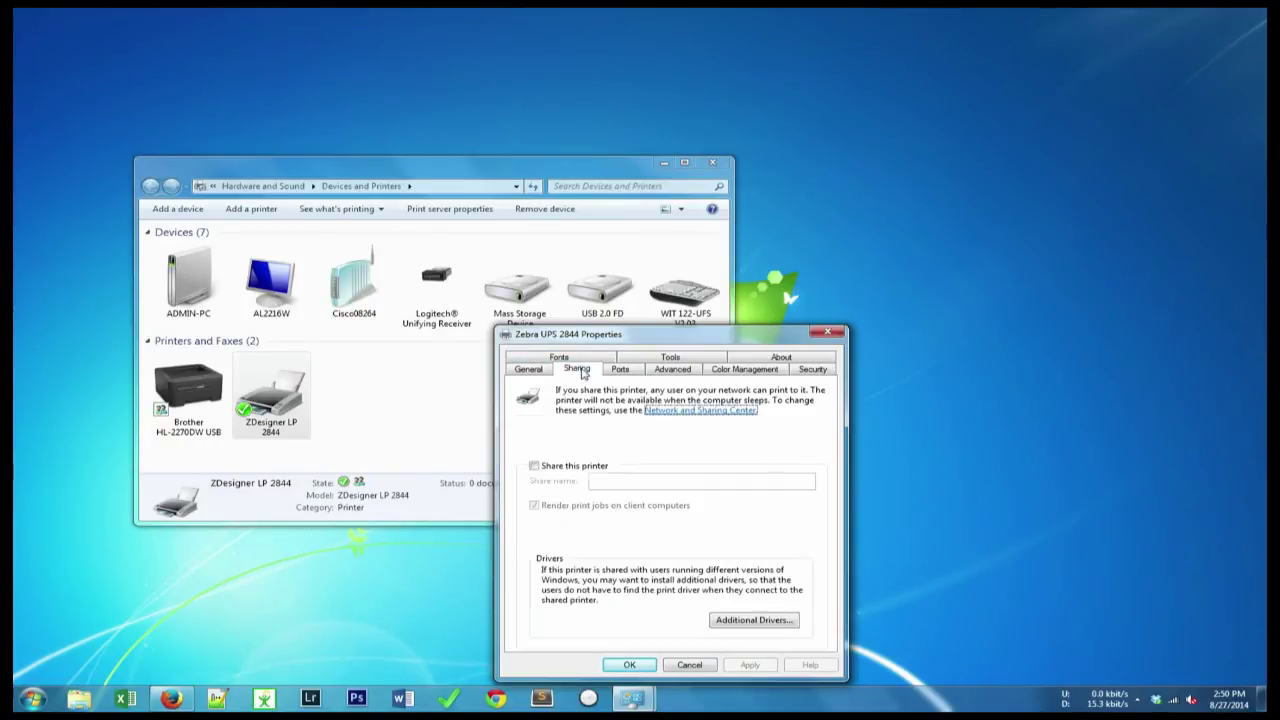
pyautogui.click(628, 372)
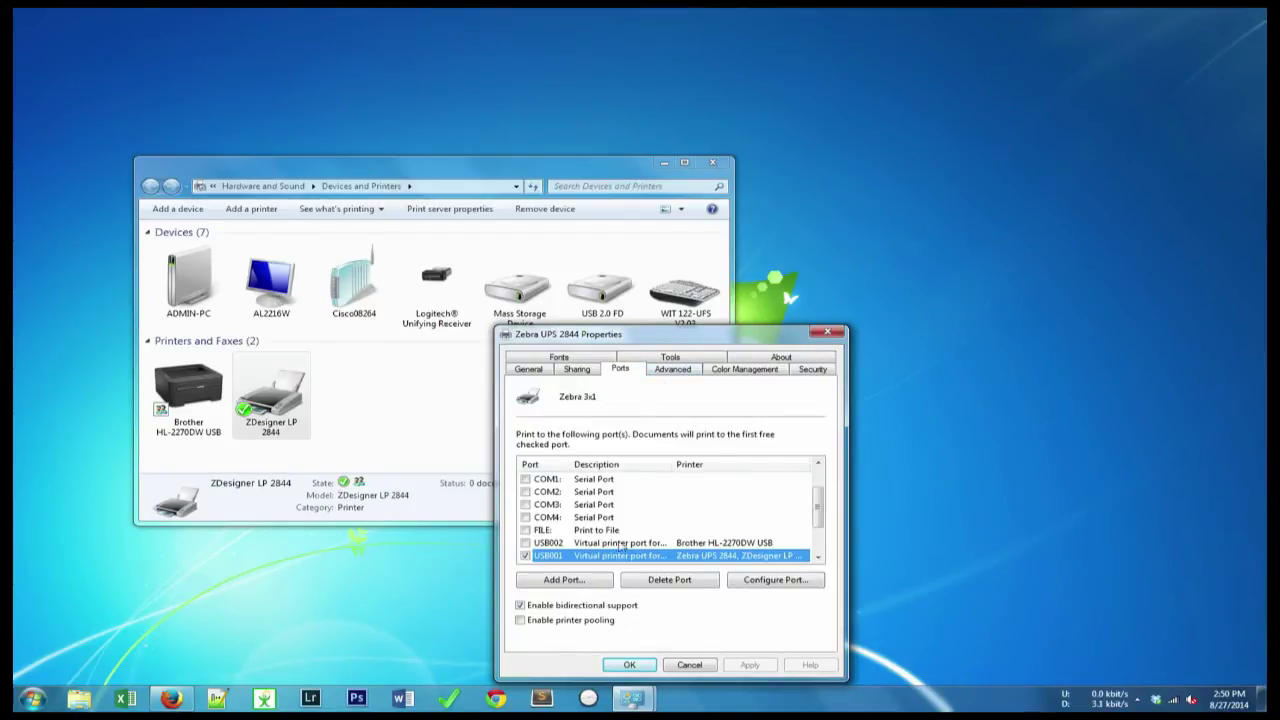
pyautogui.click(686, 369)
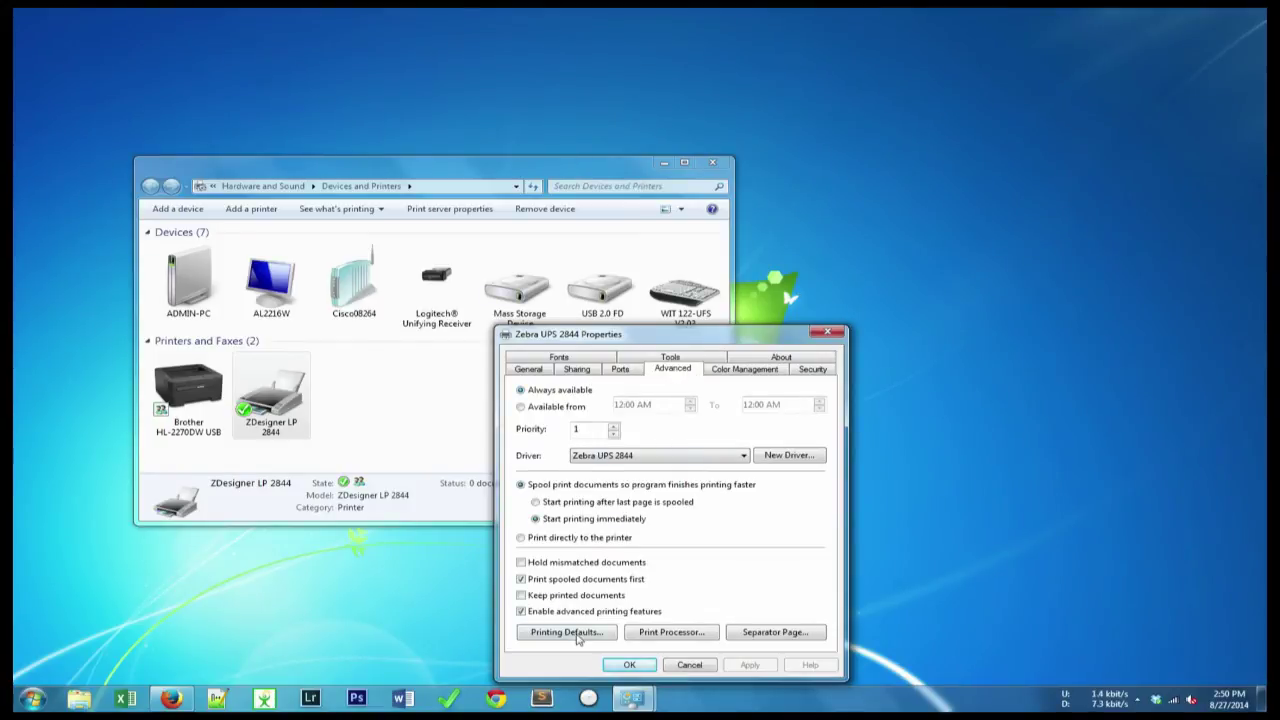
pyautogui.click(768, 370)
pyautogui.click(806, 372)
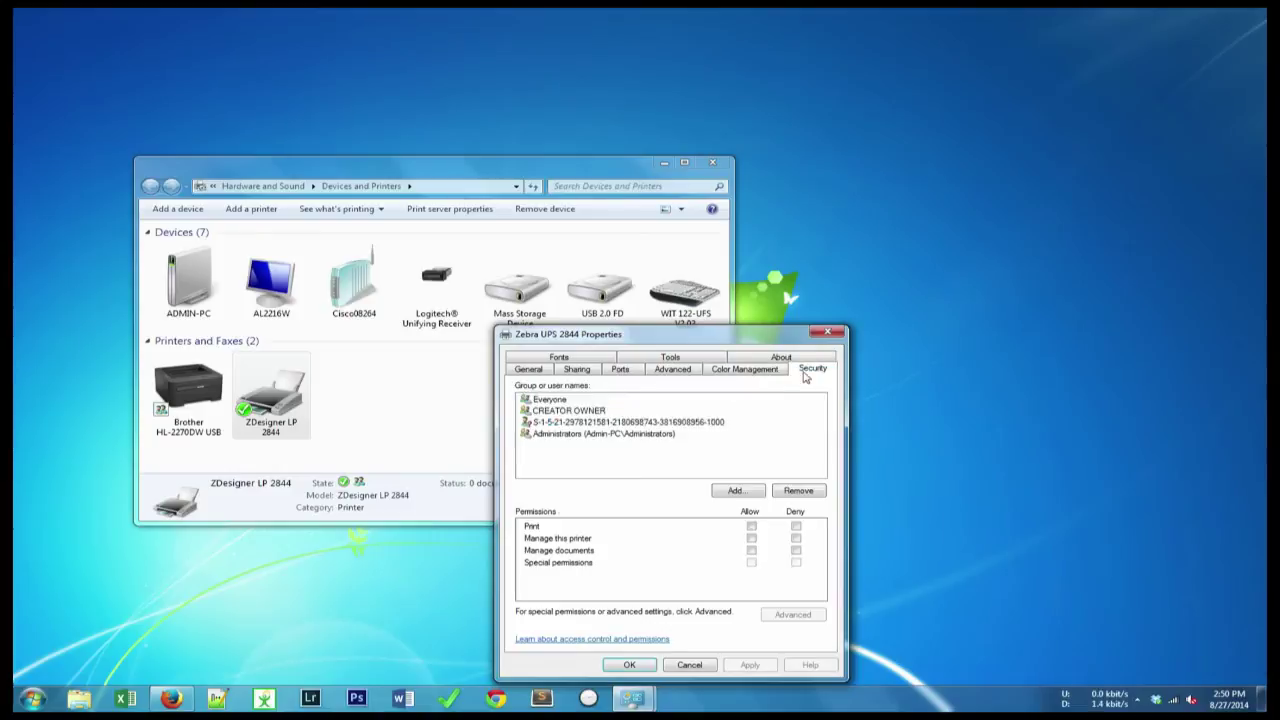
pyautogui.click(799, 357)
pyautogui.click(706, 372)
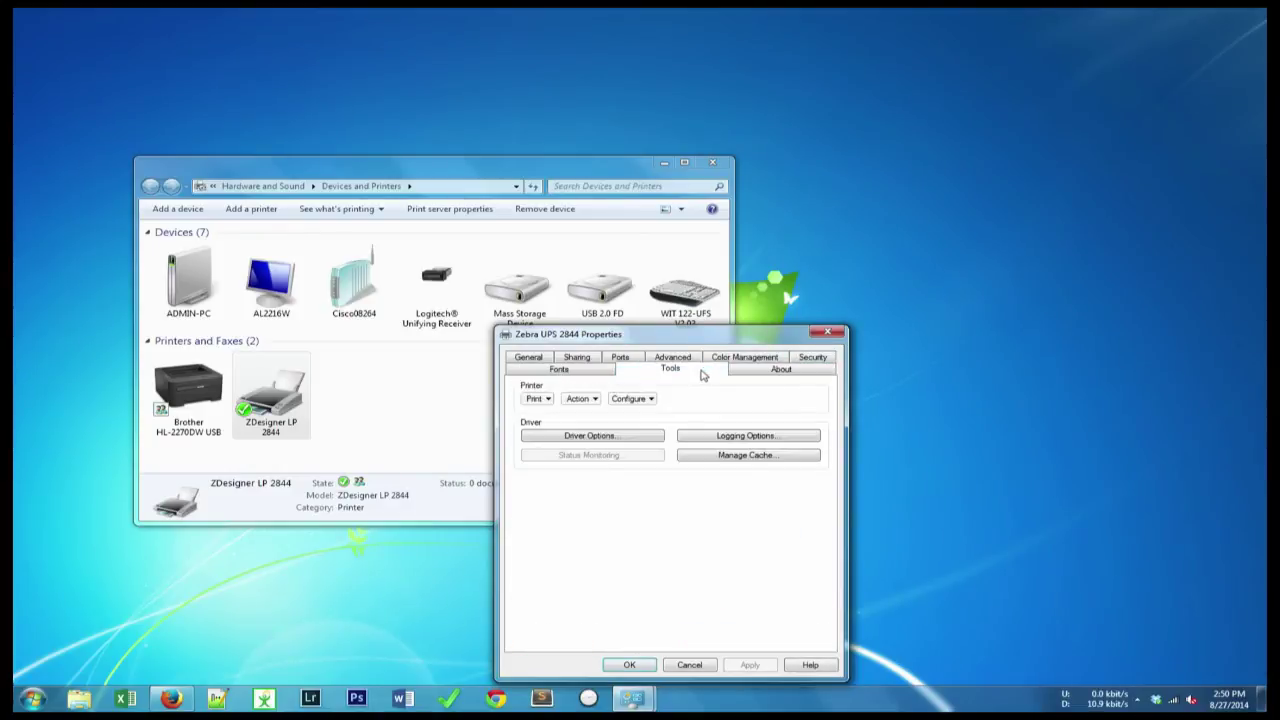
pyautogui.click(590, 372)
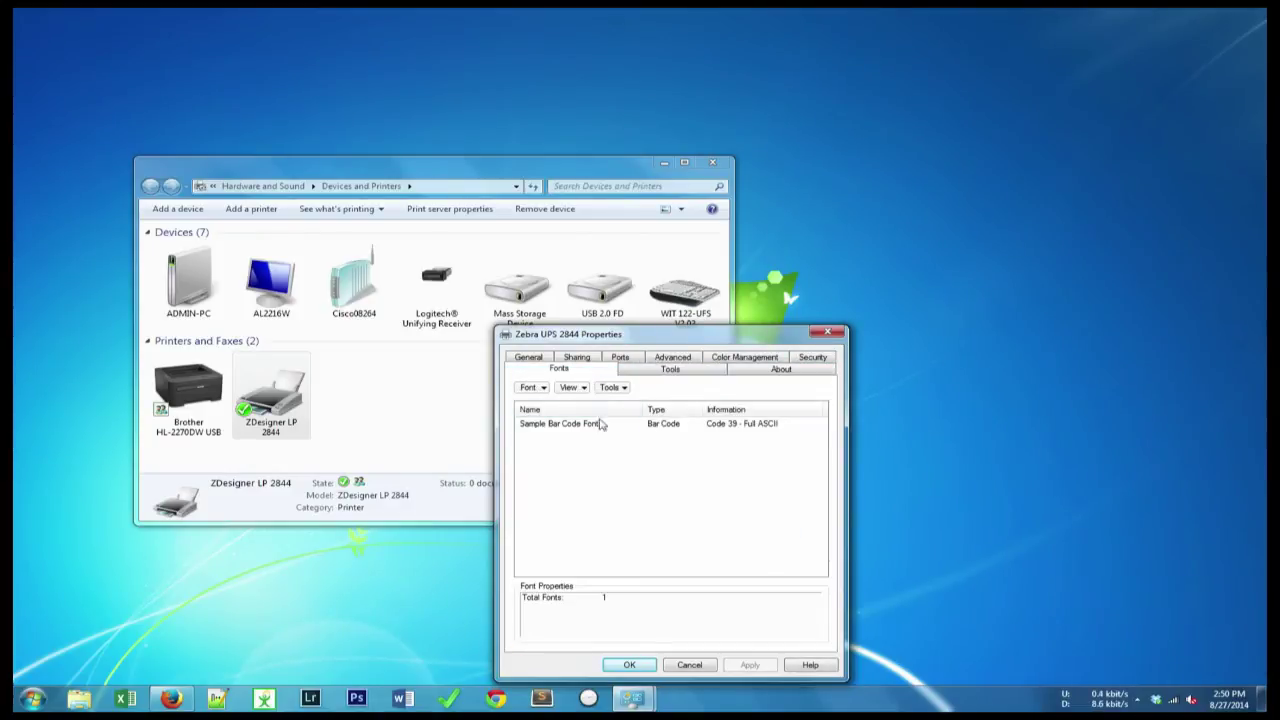
pyautogui.click(630, 665)
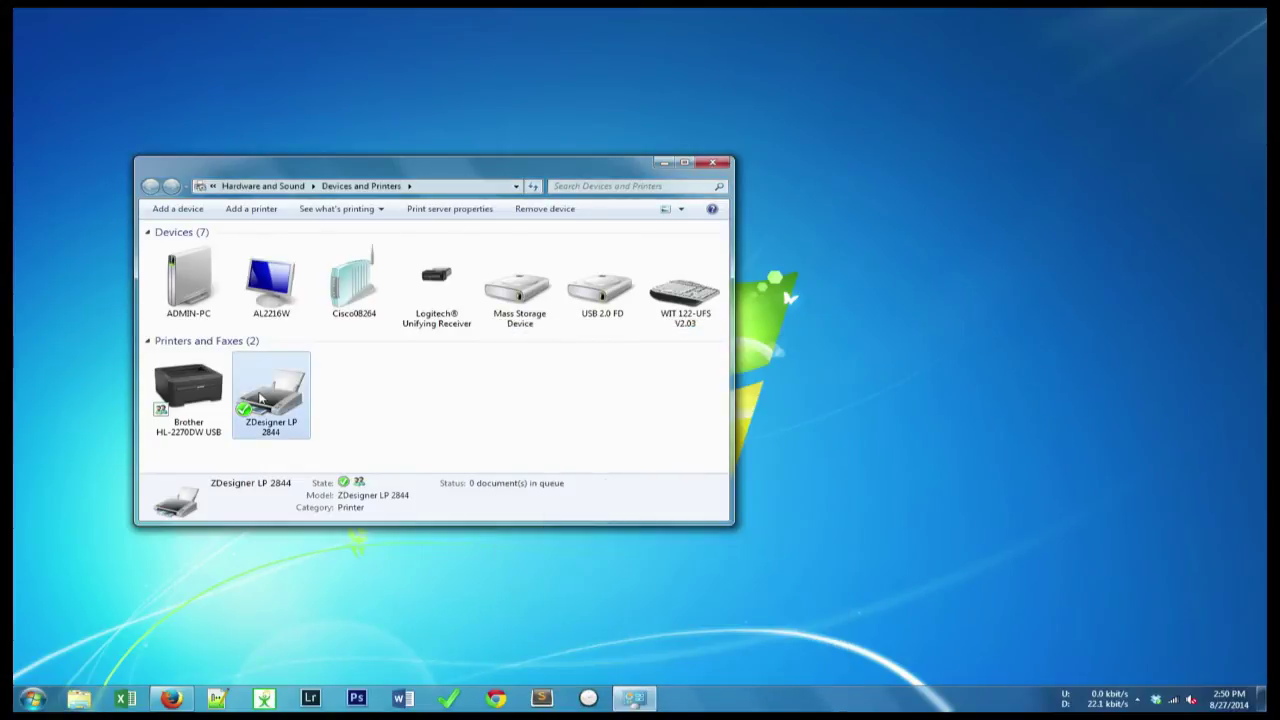
# Step: Confirm the printer is listed as Zebra 3x1, close Devices and Printers, and launch Excel 2013
pyautogui.rightClick(270, 405)
pyautogui.moveTo(318, 445)
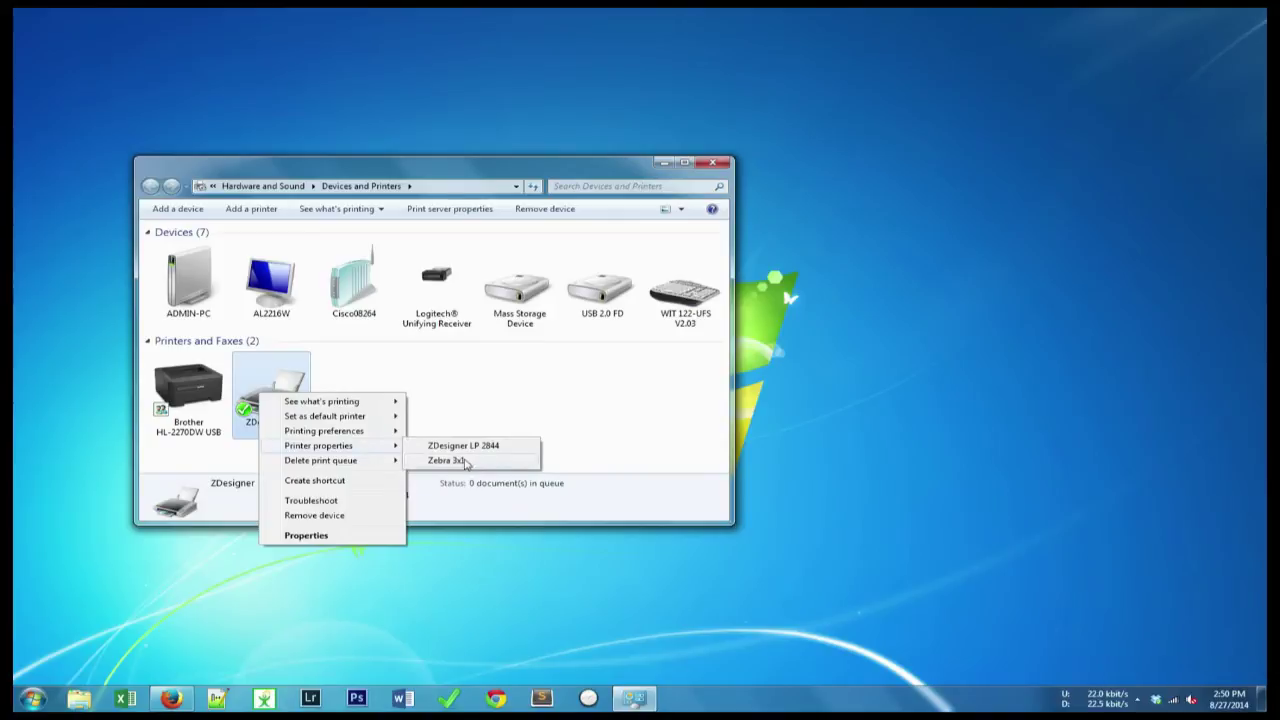
pyautogui.click(407, 451)
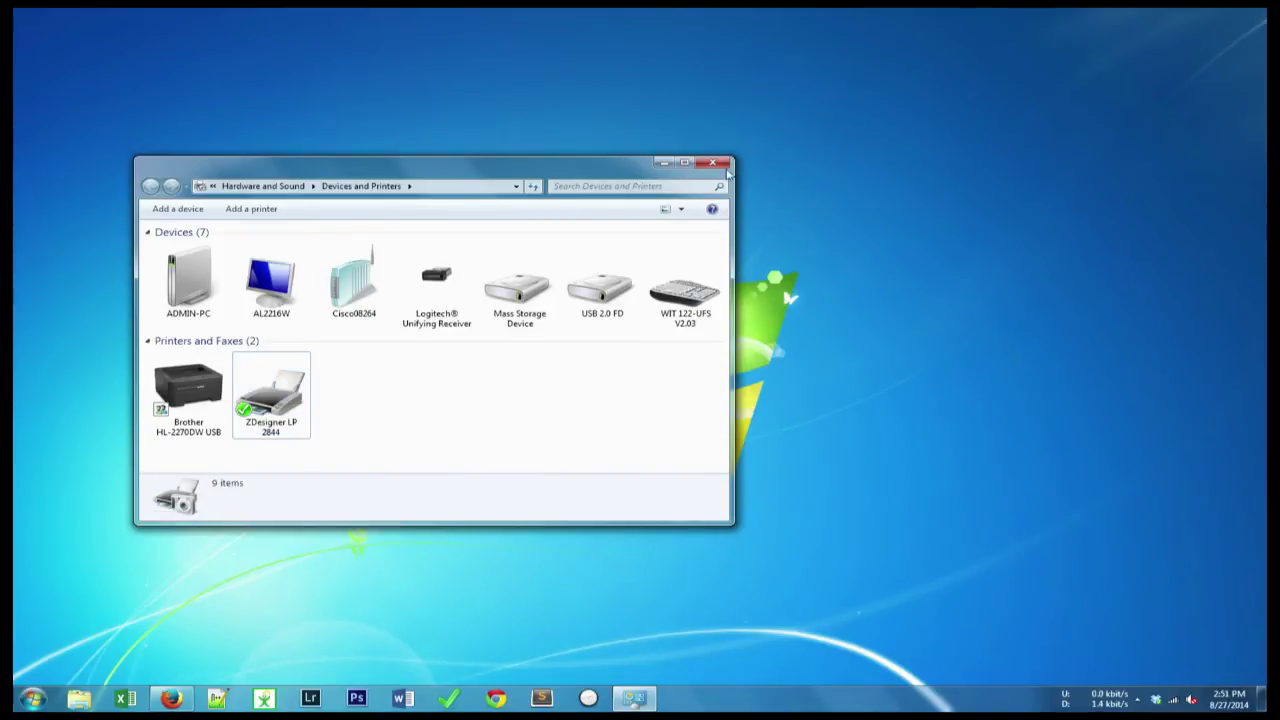
pyautogui.click(715, 163)
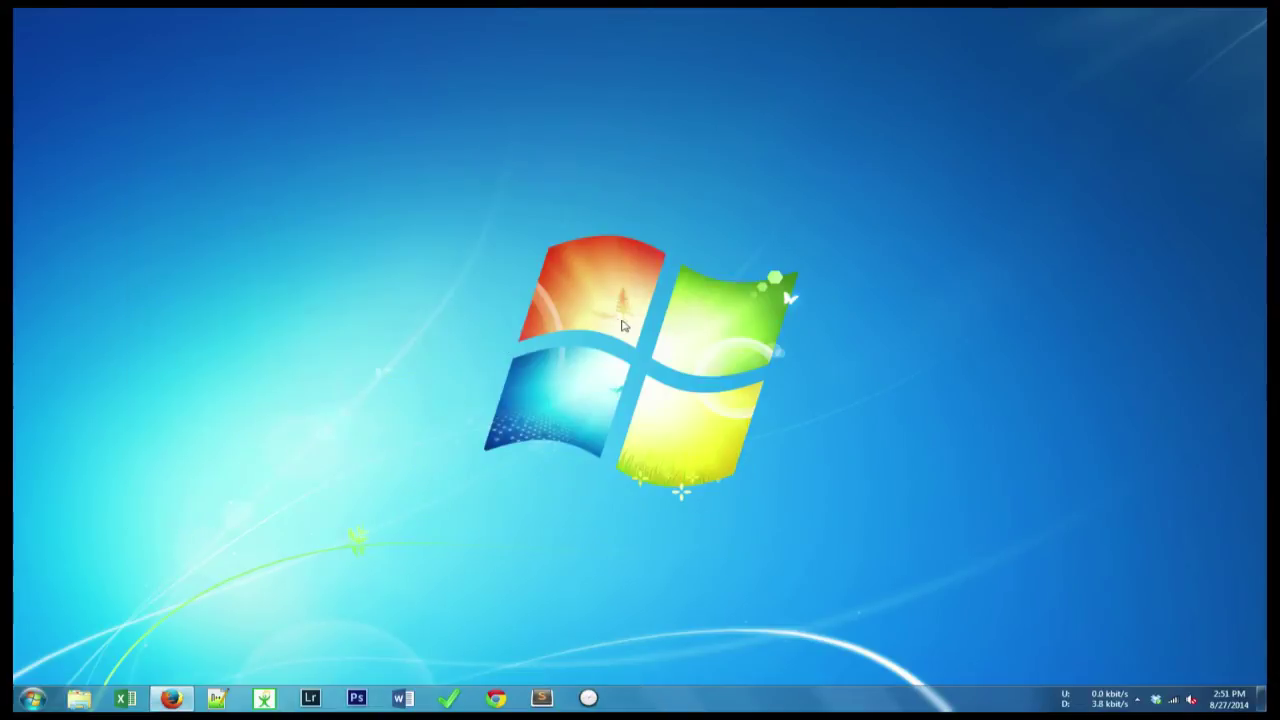
pyautogui.rightClick(125, 697)
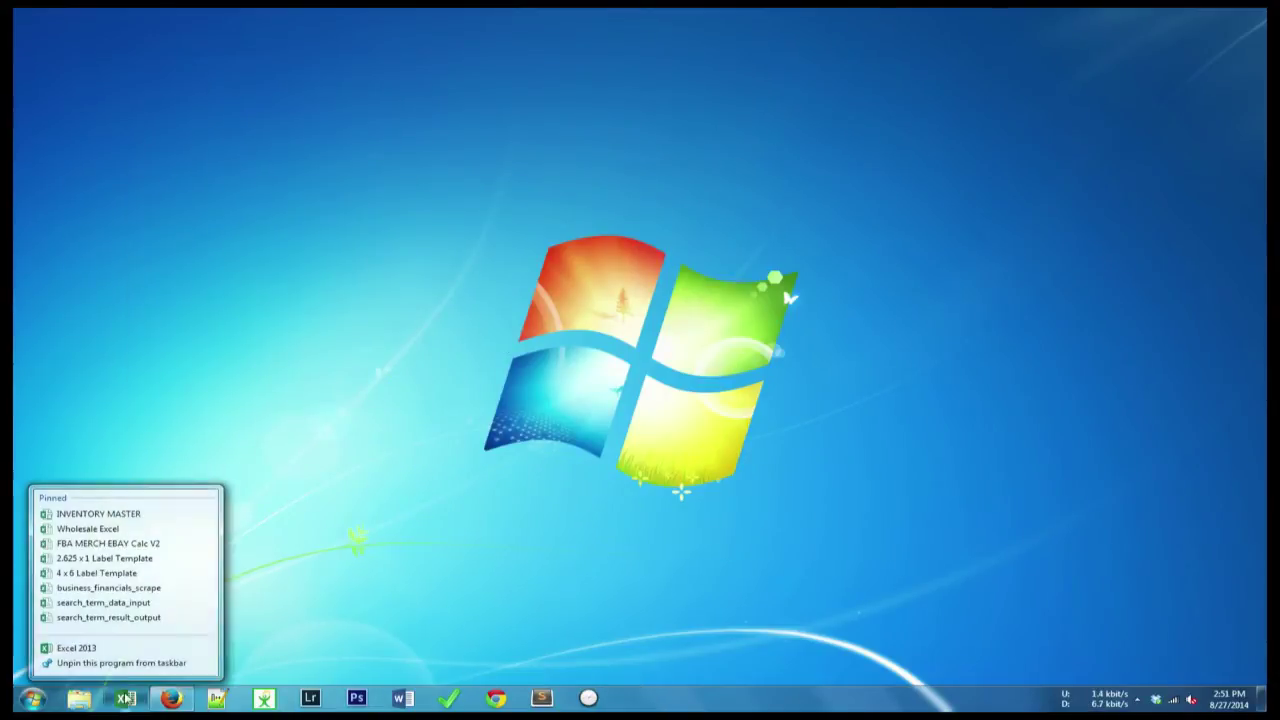
pyautogui.click(114, 647)
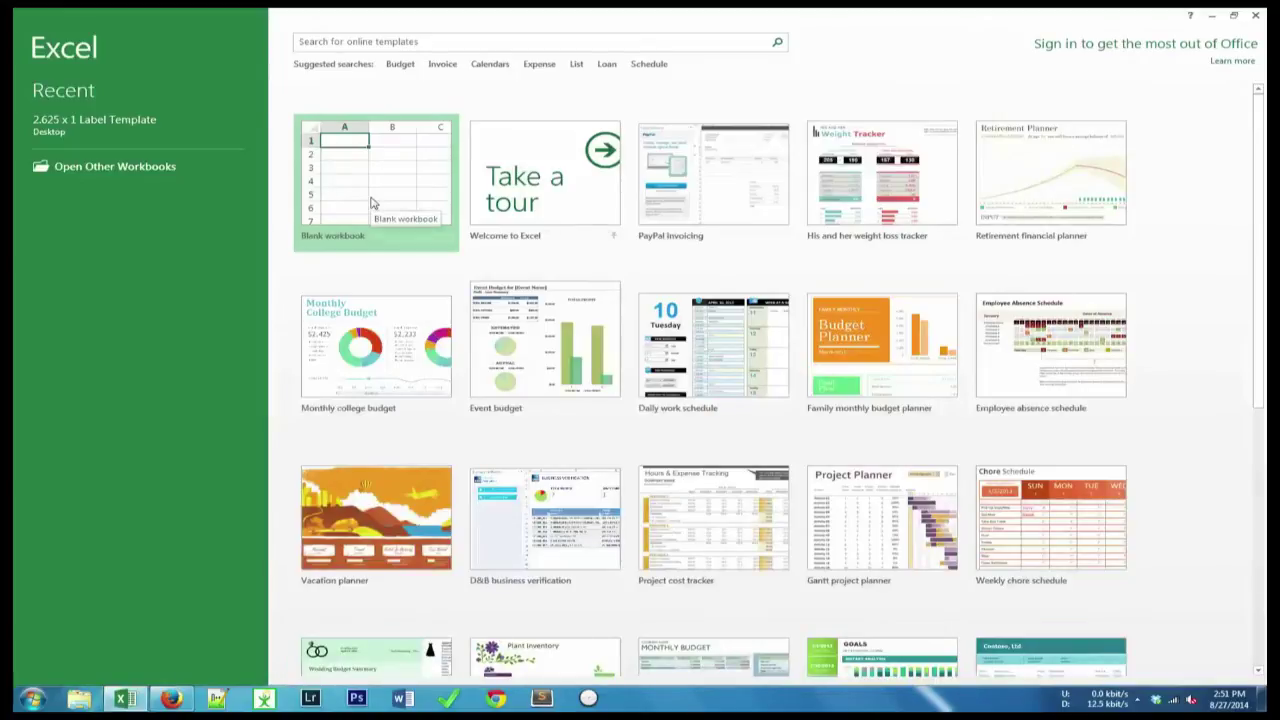
# Step: Start a blank workbook, select Zebra 3x1 as its printer, and bring up Page Setup
pyautogui.click(345, 212)
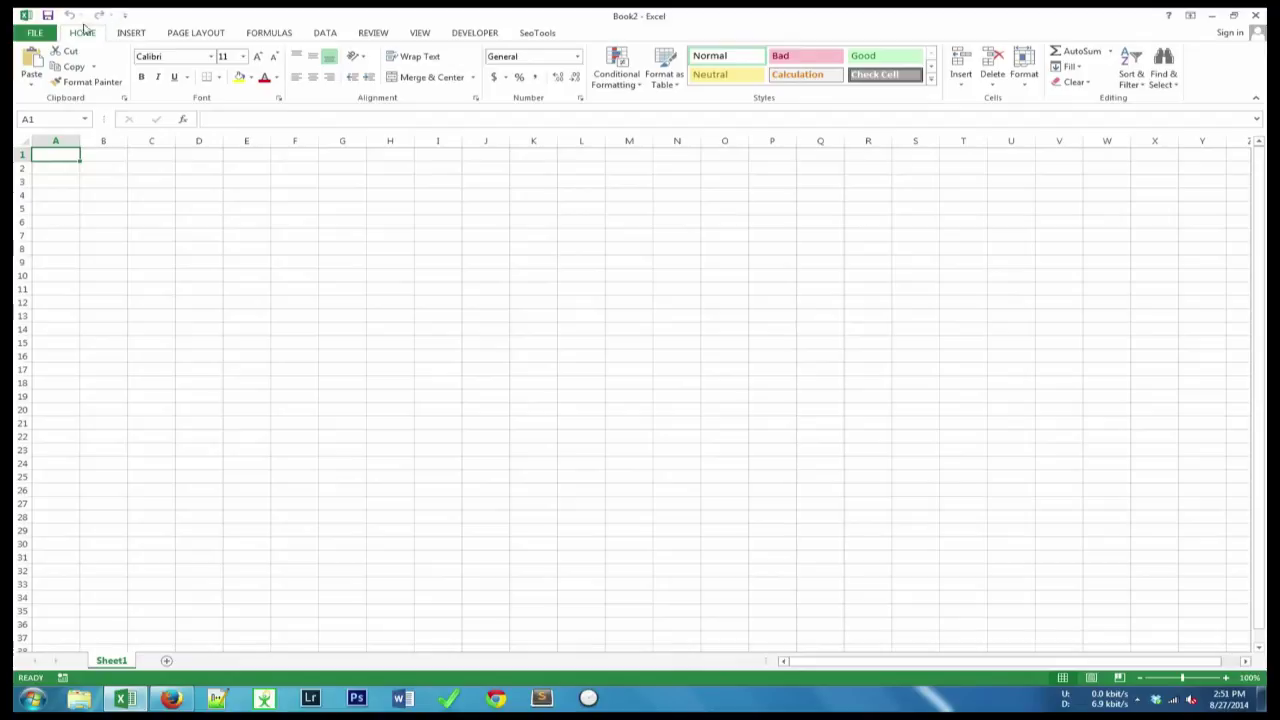
pyautogui.click(38, 33)
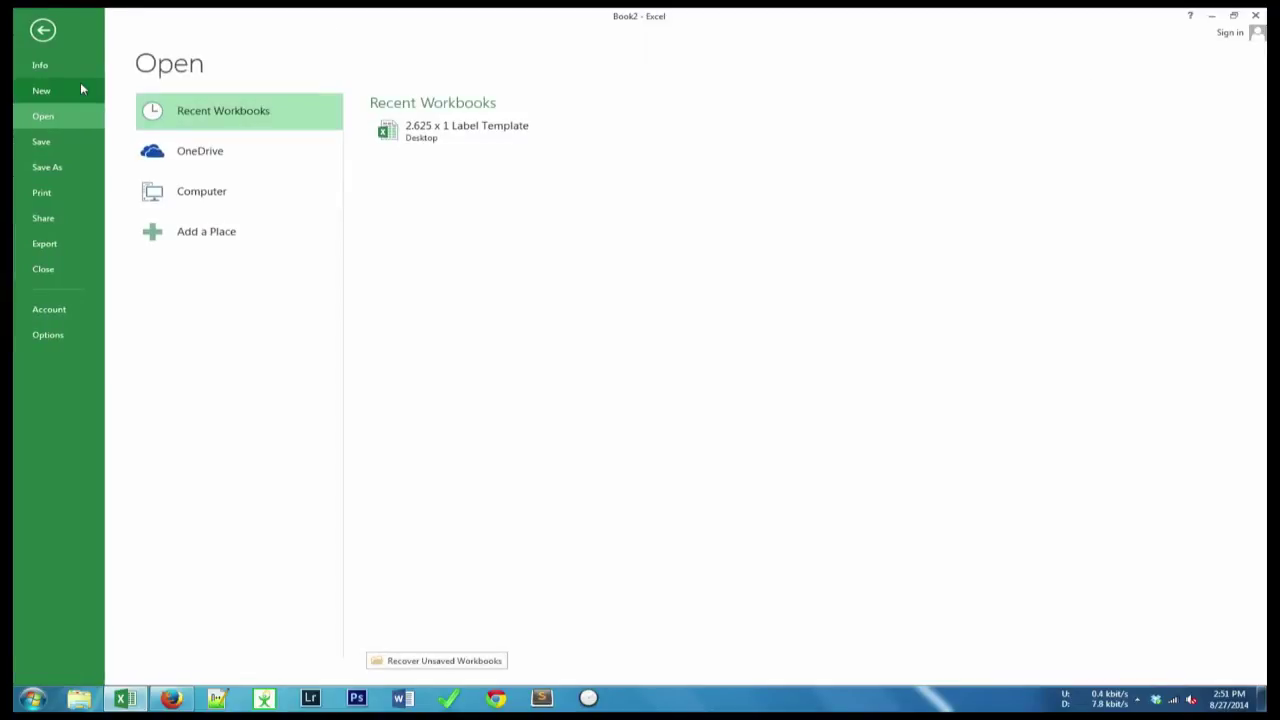
pyautogui.click(65, 196)
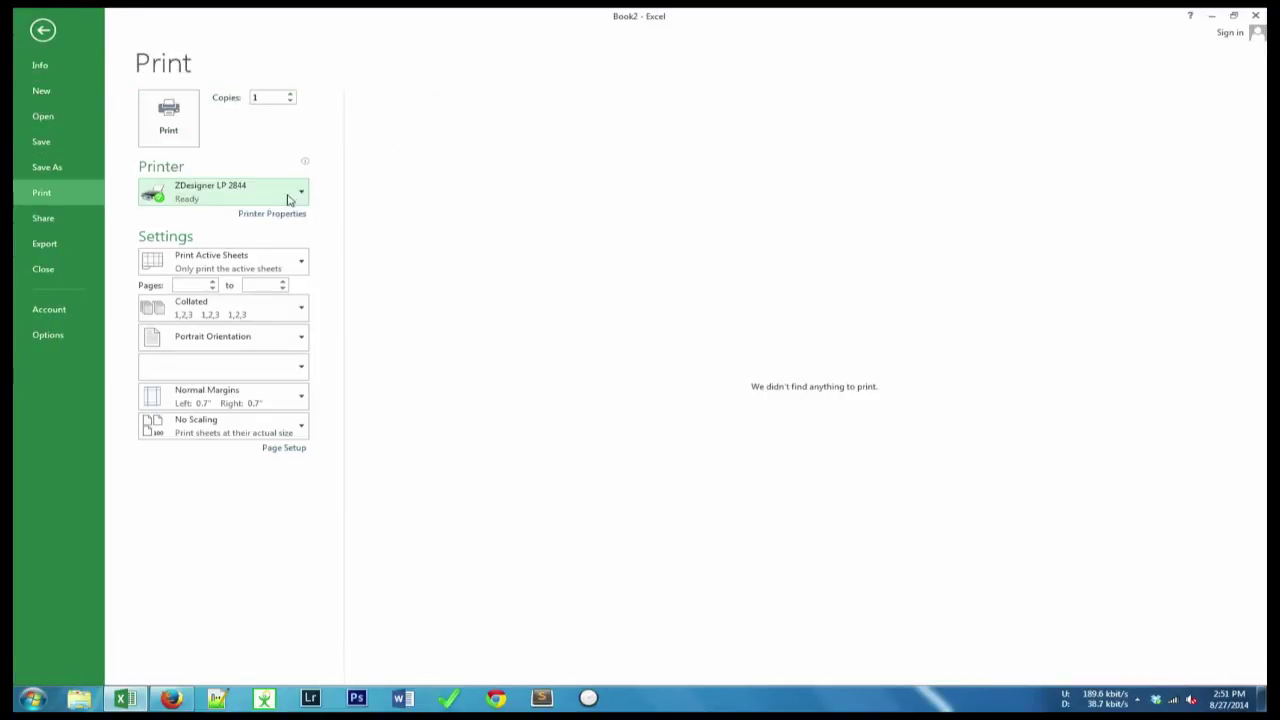
pyautogui.click(221, 196)
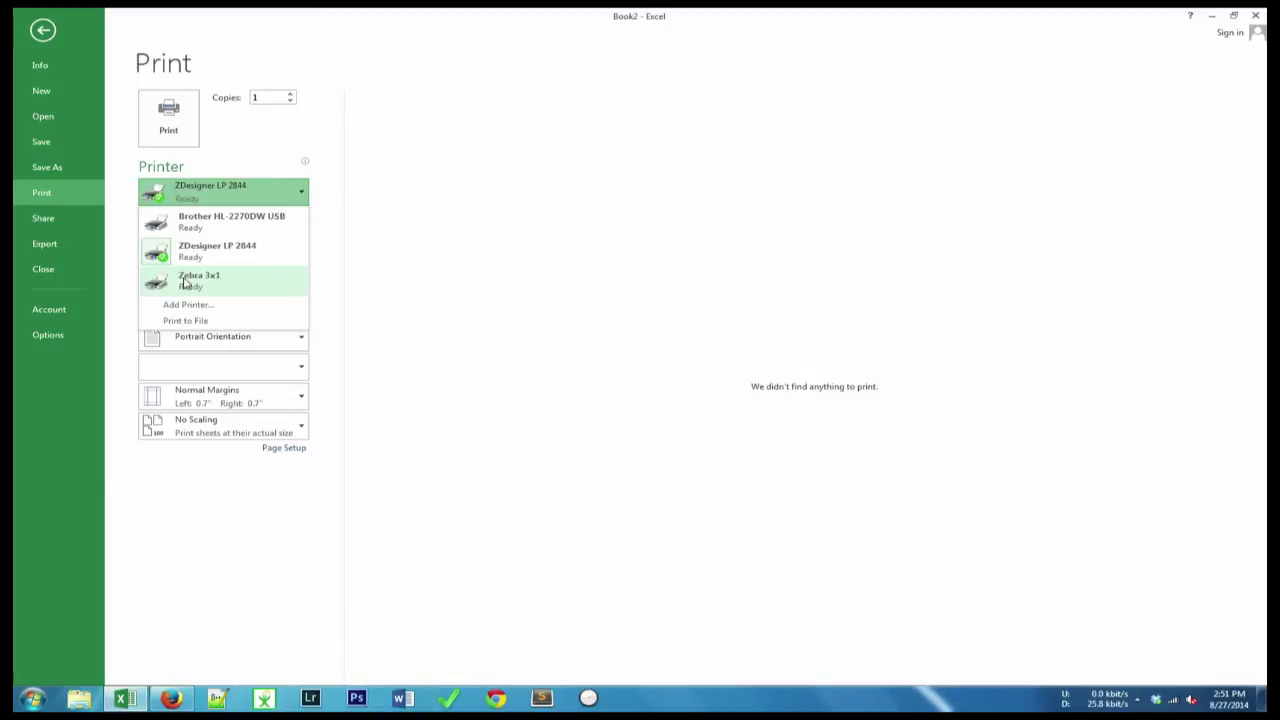
pyautogui.click(218, 284)
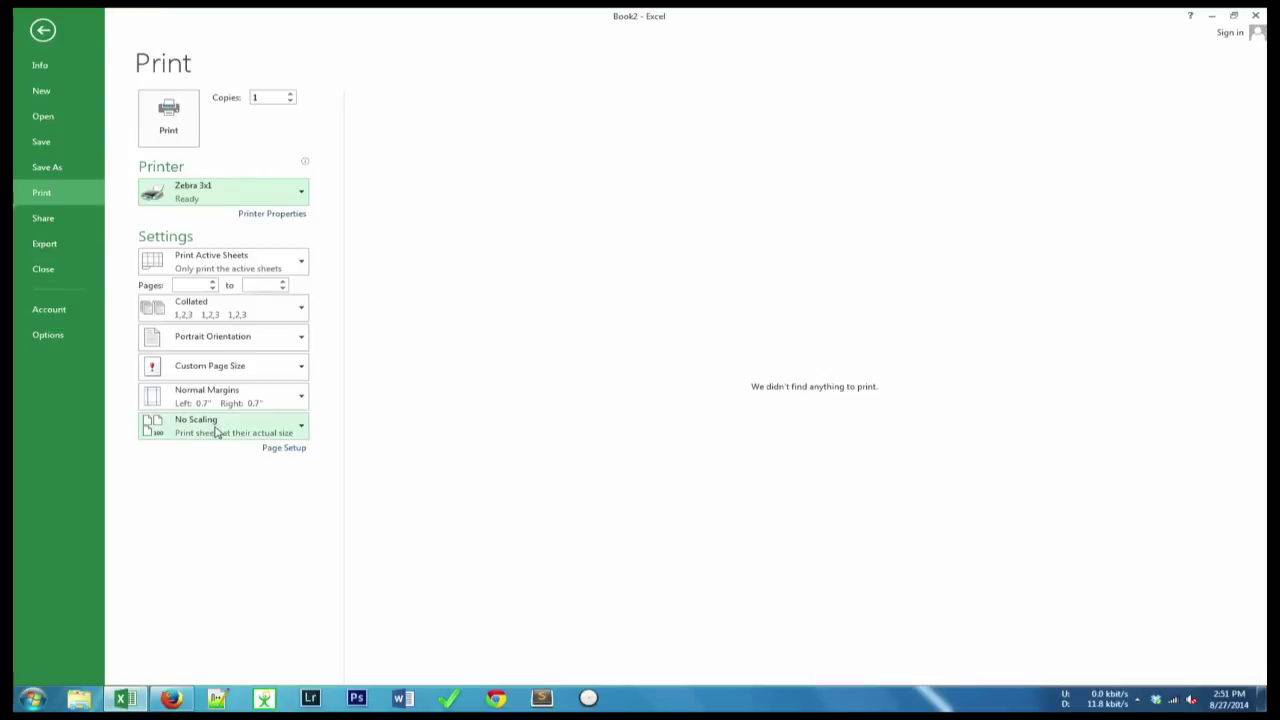
pyautogui.click(293, 450)
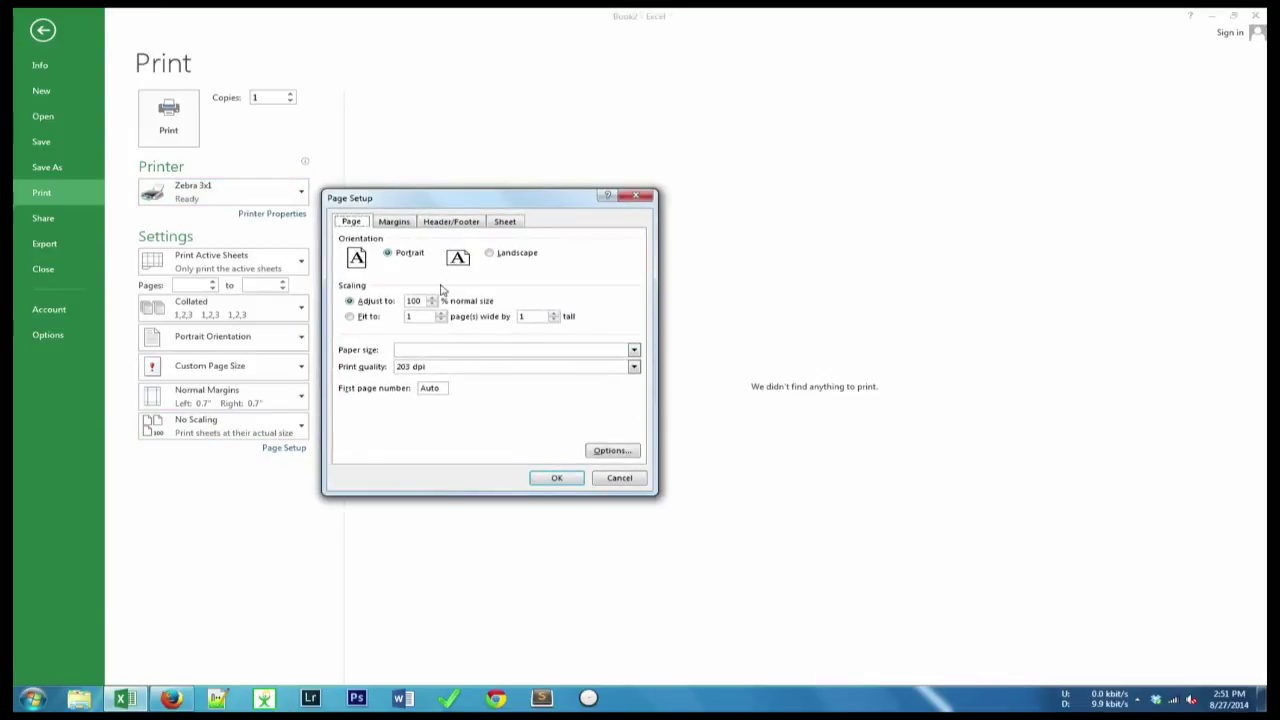
# Step: Inspect the Zebra 3x1 printer properties from Page Setup without changing anything
pyautogui.moveTo(474, 197); pyautogui.dragTo(677, 161)
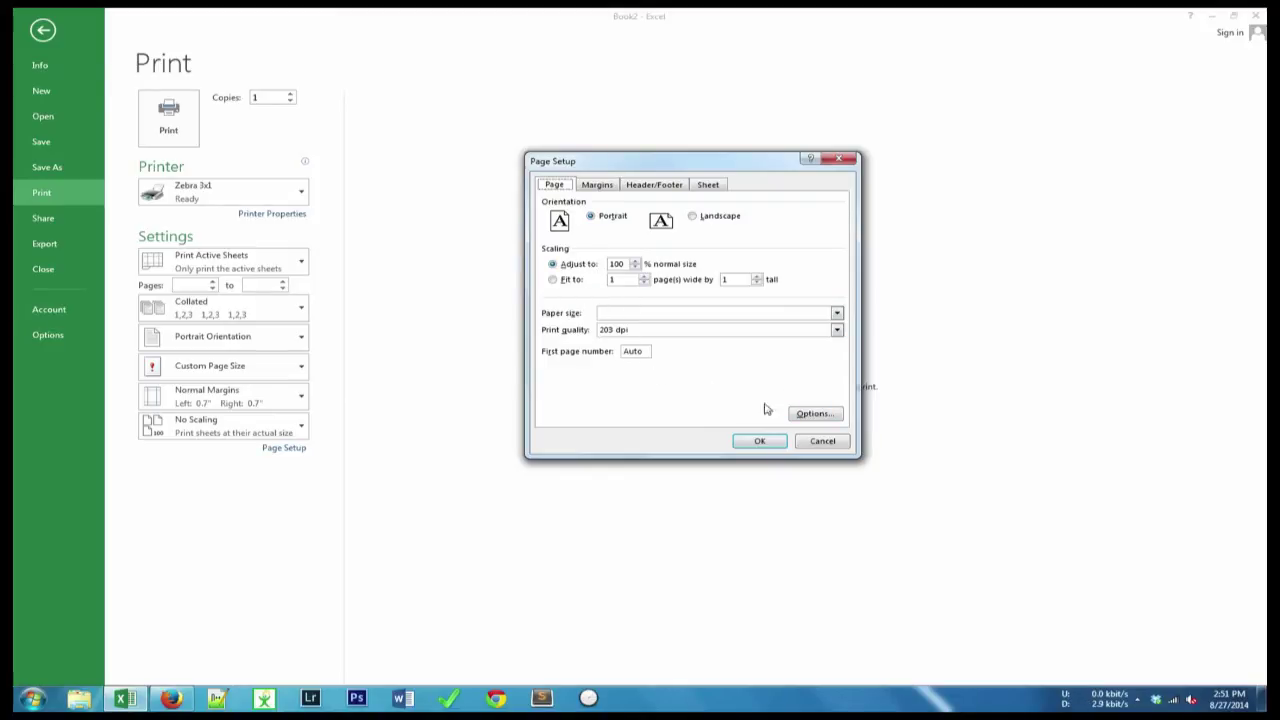
pyautogui.click(813, 414)
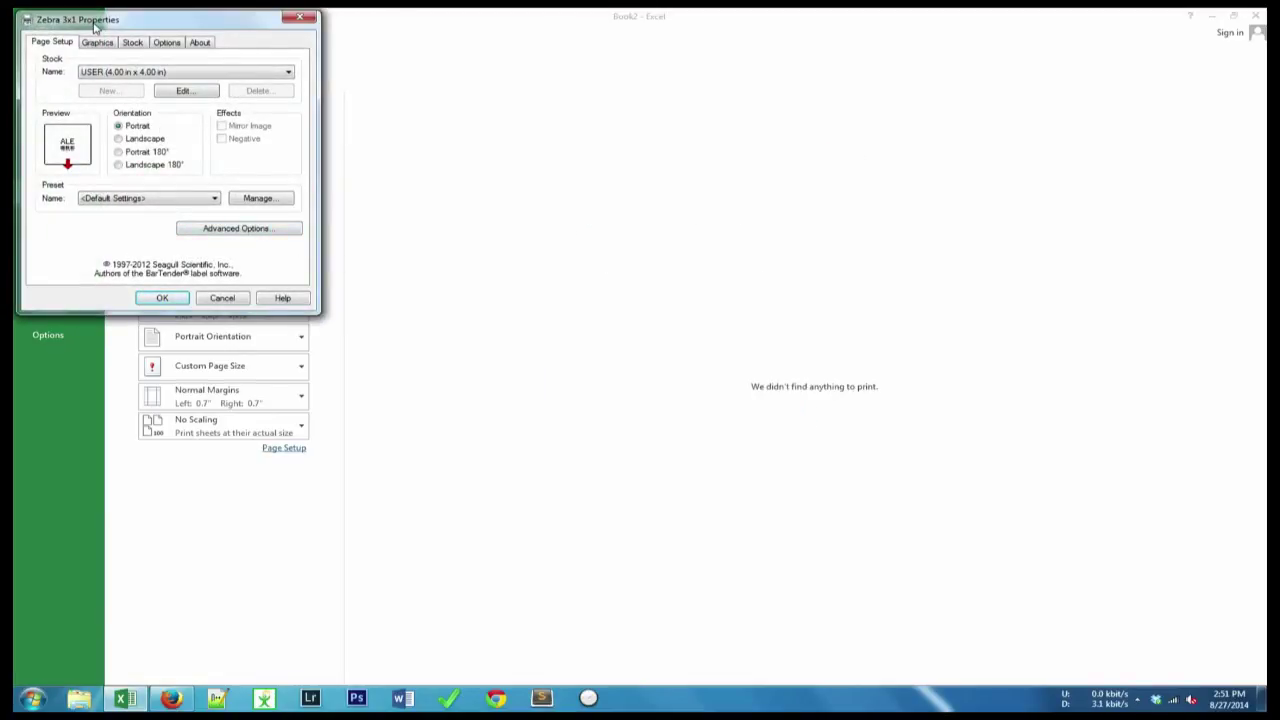
pyautogui.click(222, 298)
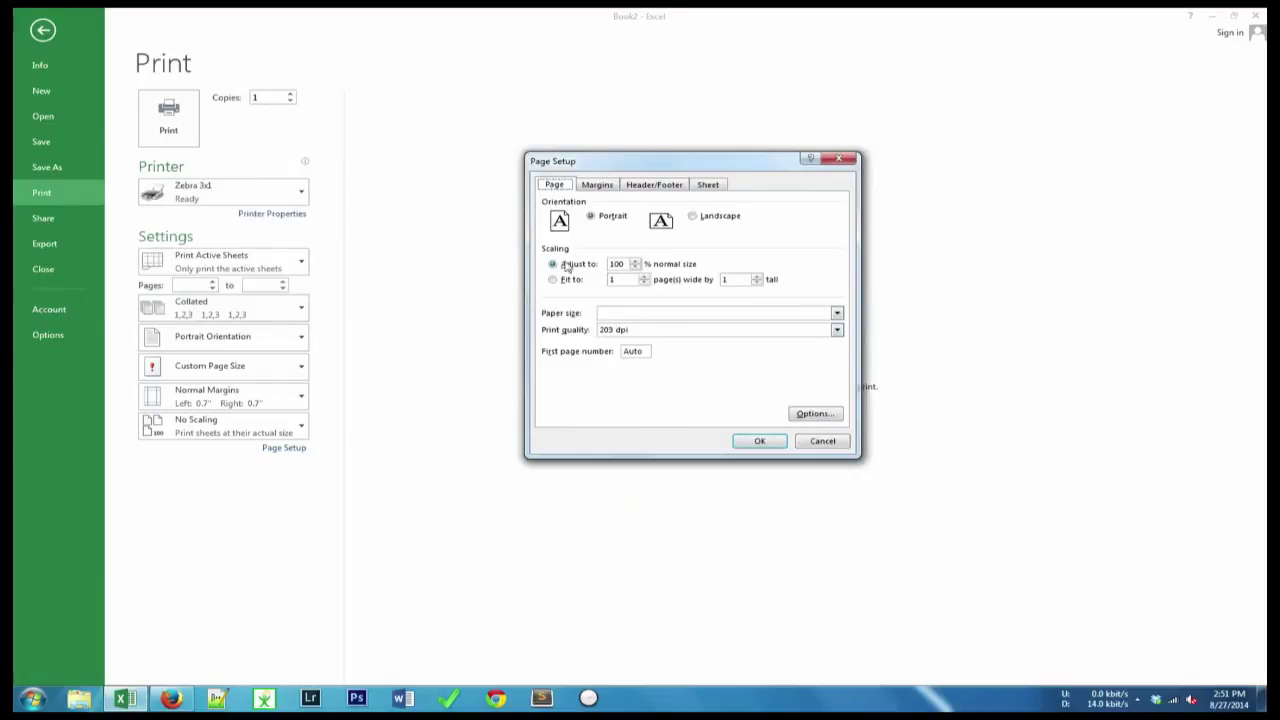
# Step: Set margins to 0.1 left and right and 0 top, bottom, header and footer
pyautogui.click(604, 188)
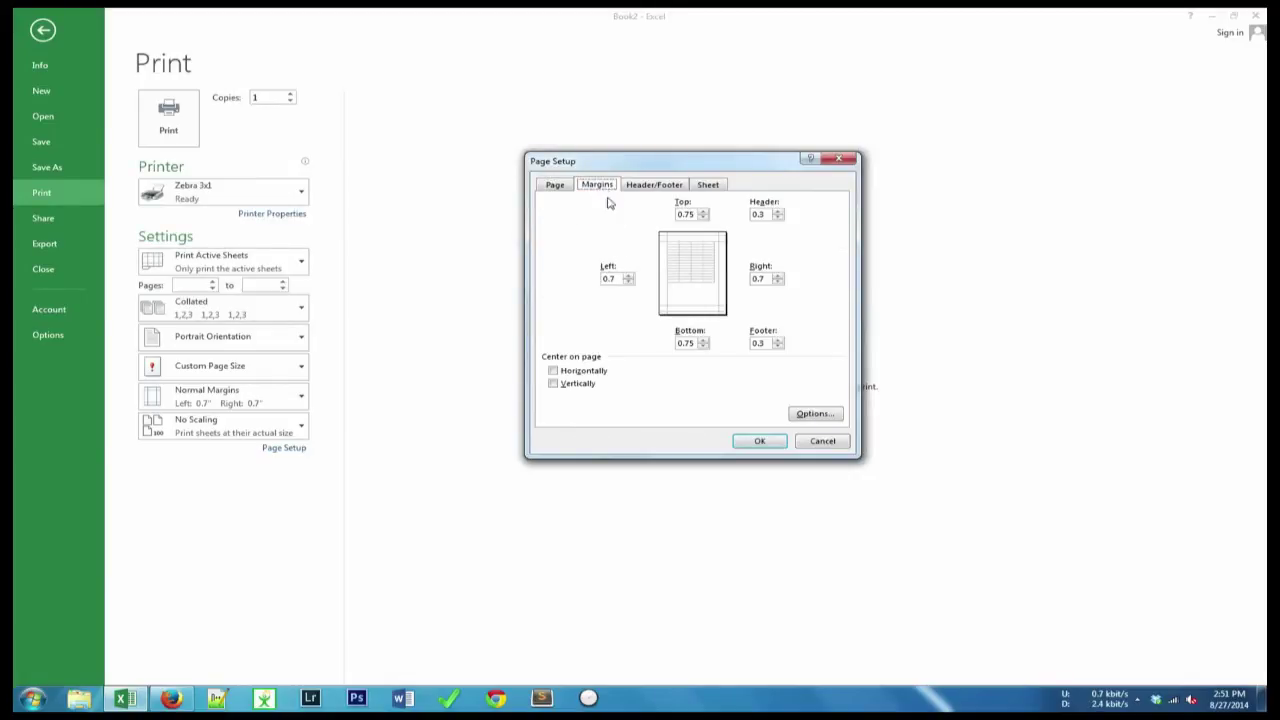
pyautogui.click(617, 279)
pyautogui.doubleClick(612, 279)
pyautogui.write('.1')
pyautogui.press('Tab')
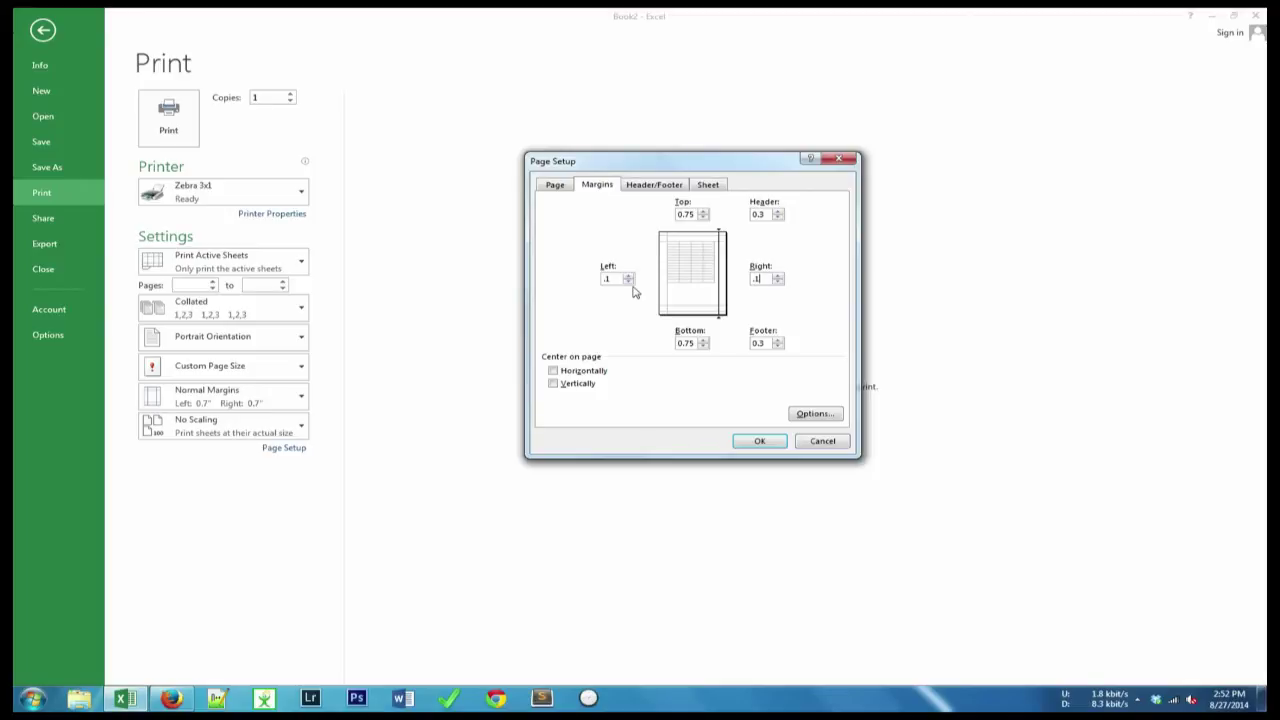
pyautogui.press('Tab')
pyautogui.write('0')
pyautogui.press('Tab')
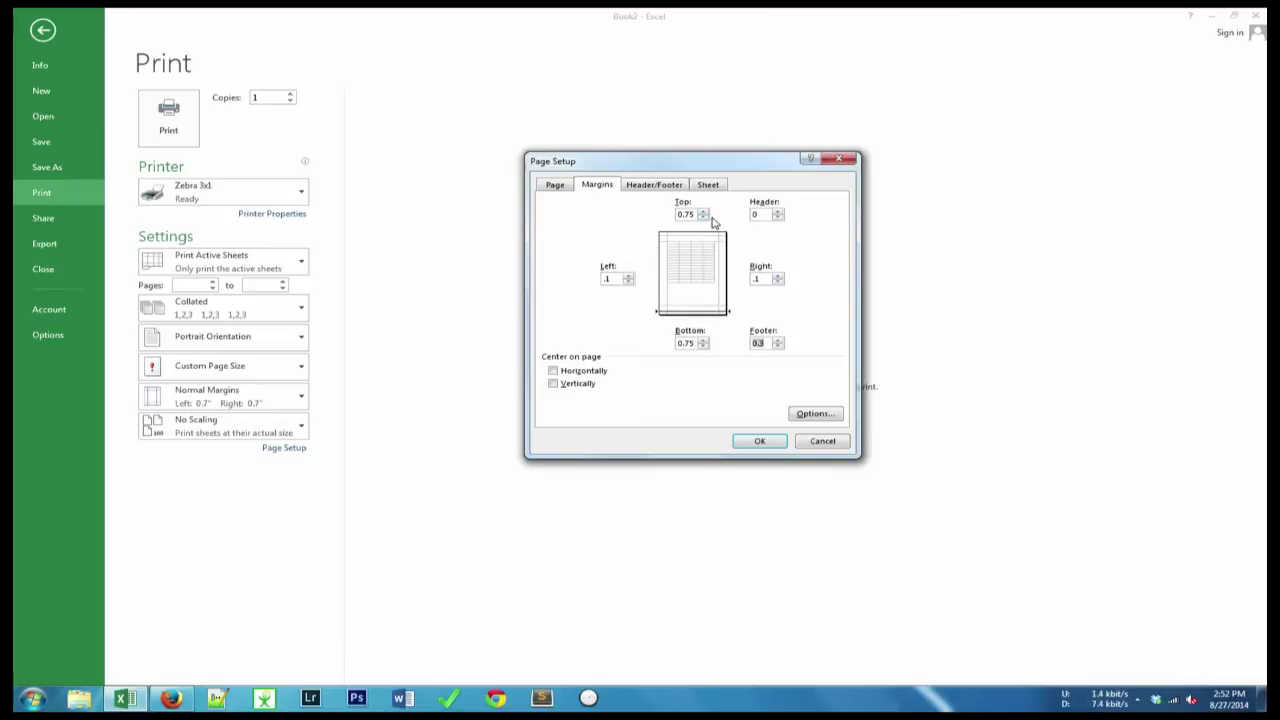
pyautogui.write('0')
pyautogui.press('Tab')
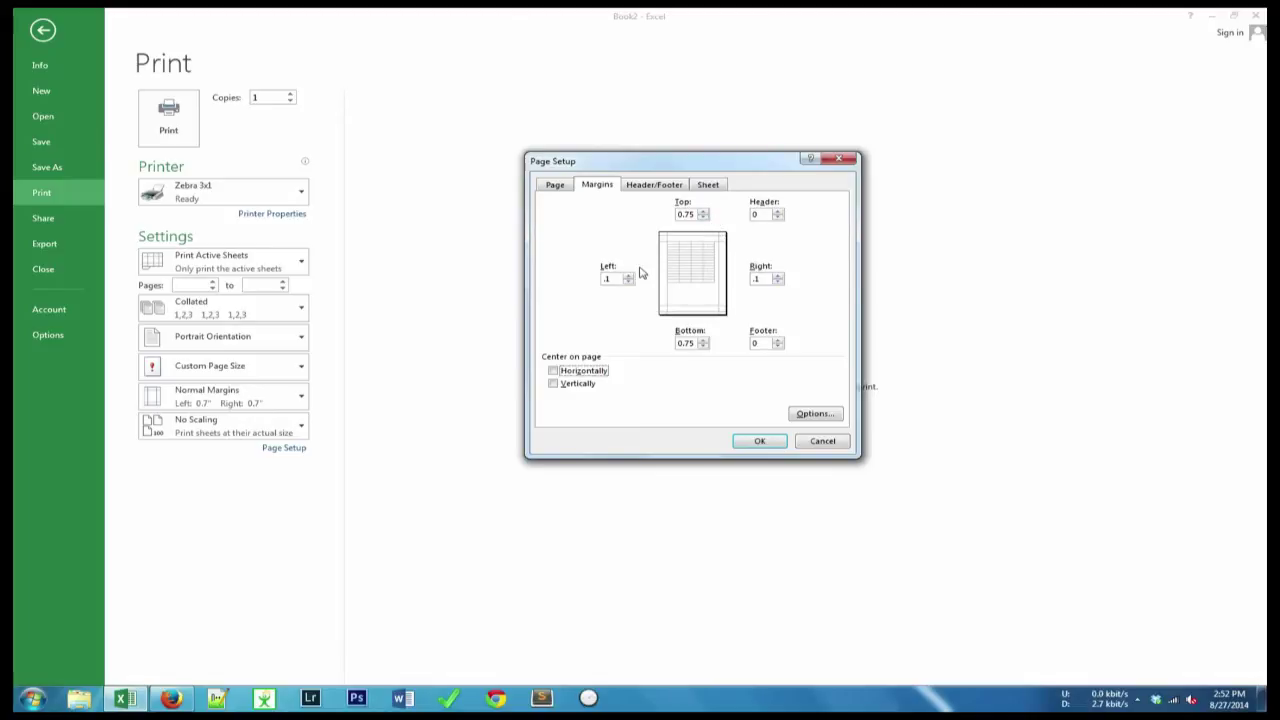
pyautogui.moveTo(692, 214); pyautogui.dragTo(672, 213)
pyautogui.write('0')
pyautogui.moveTo(695, 342); pyautogui.dragTo(666, 343)
pyautogui.write('0')
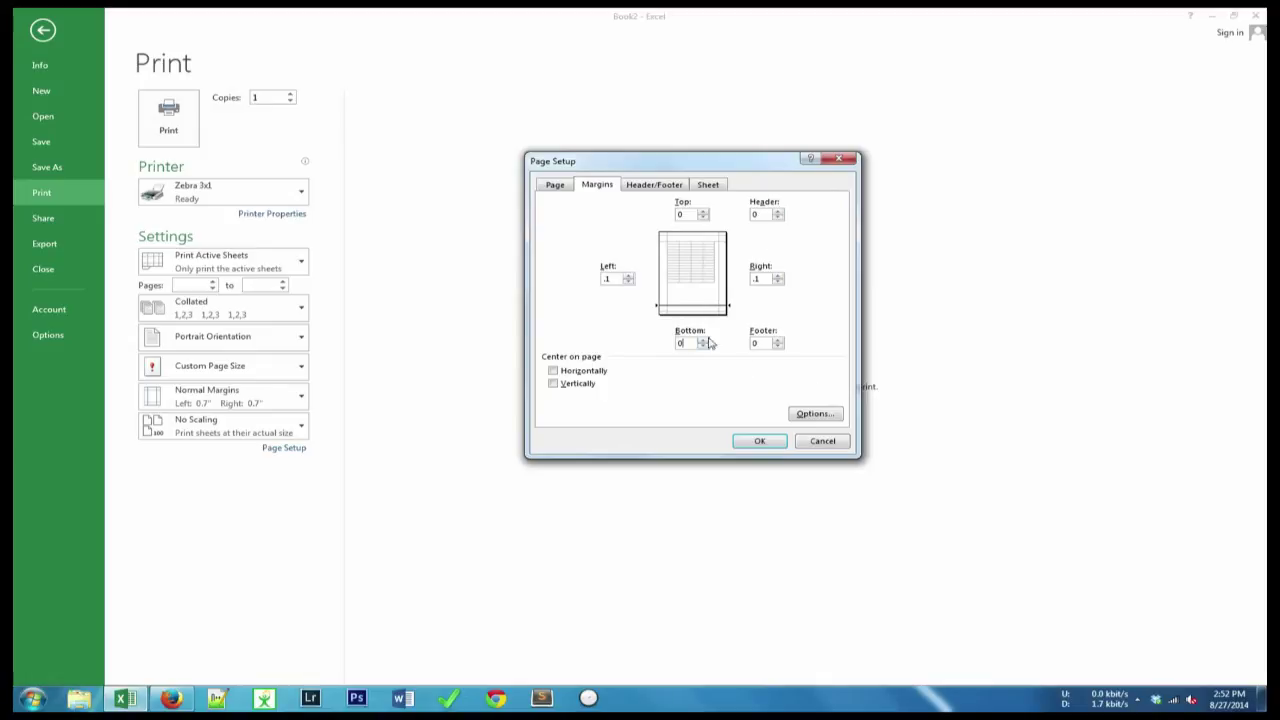
pyautogui.click(642, 186)
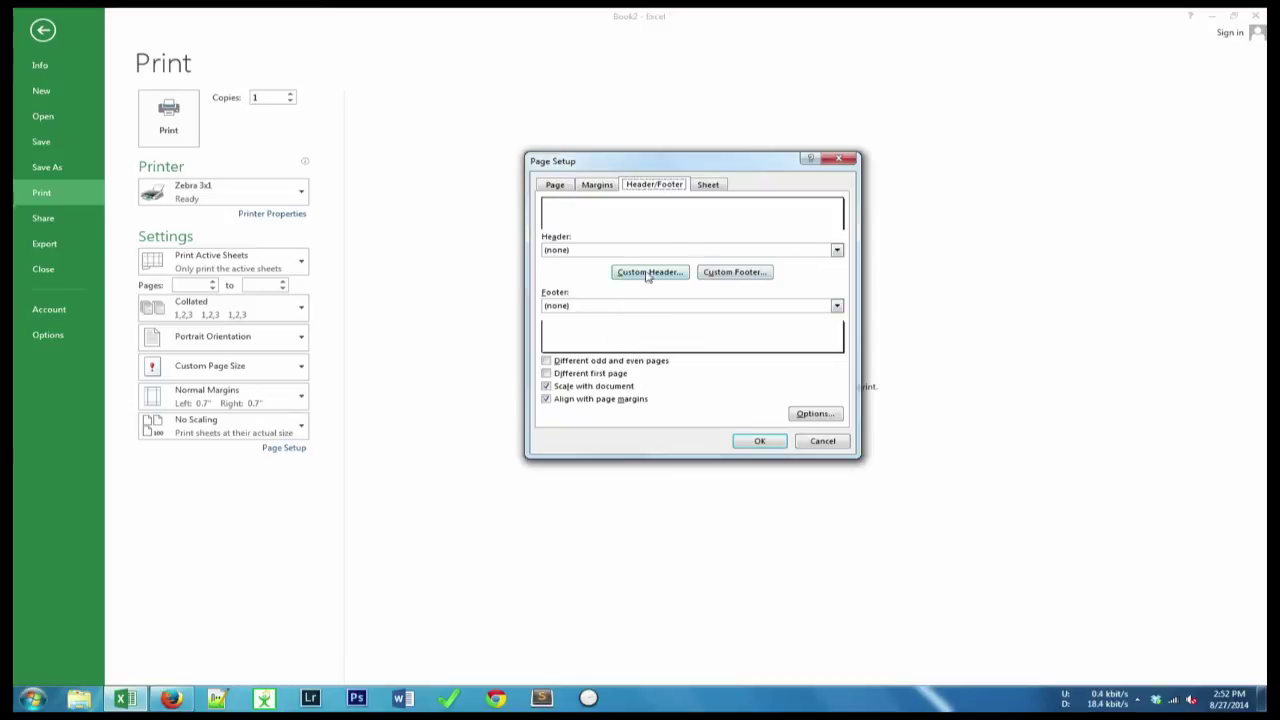
pyautogui.click(706, 186)
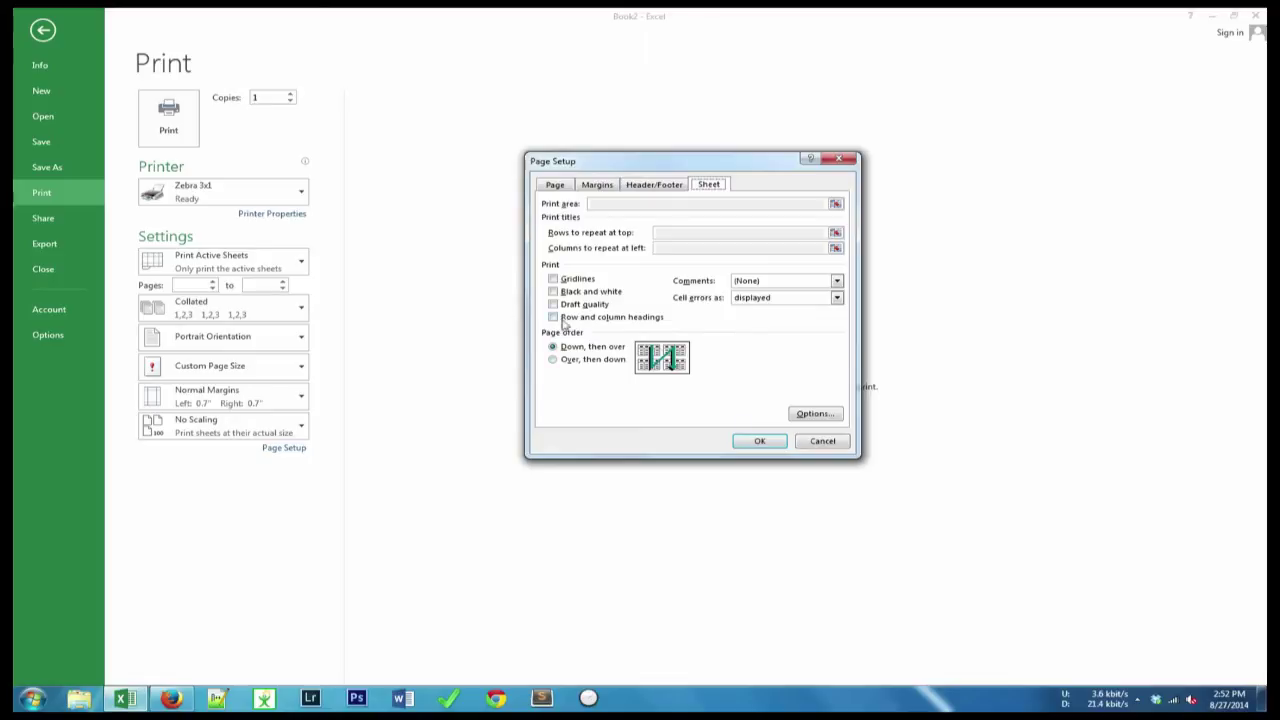
pyautogui.click(760, 442)
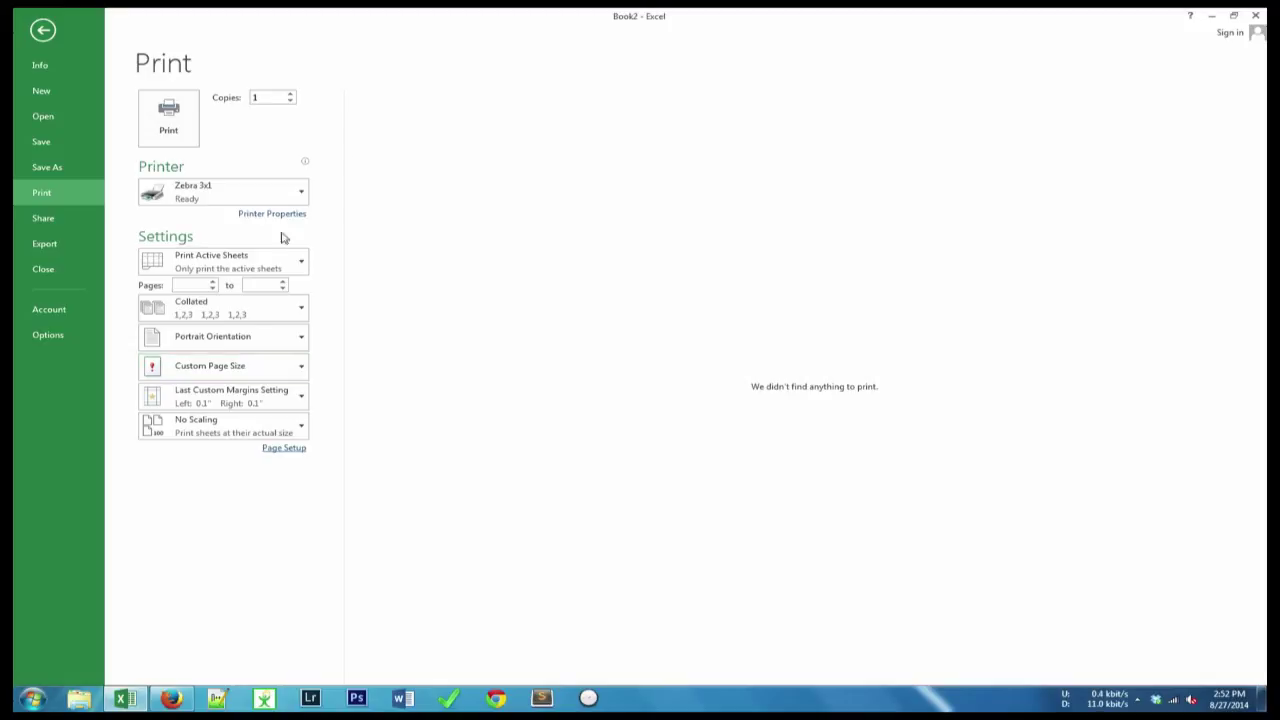
# Step: Set the paper size to Small 2.6 x 1 Labels (FBA), 2.7 x 1 in, and return to the sheet
pyautogui.click(300, 368)
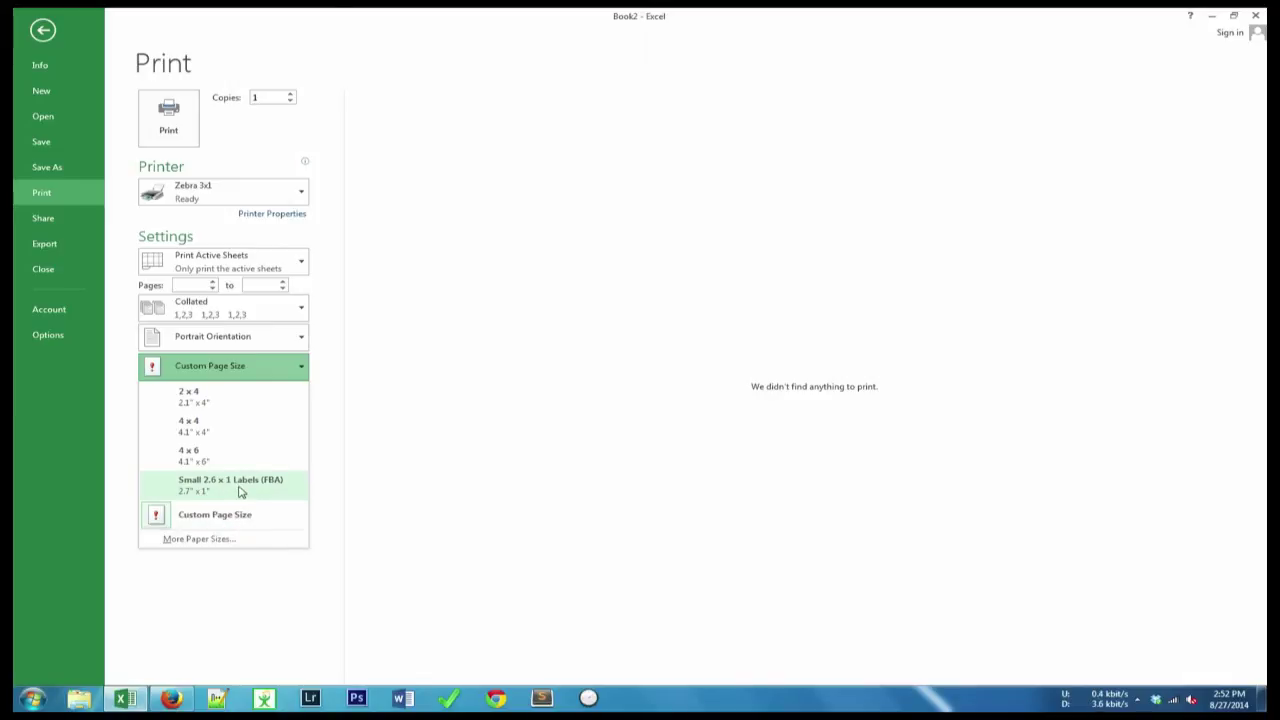
pyautogui.click(240, 486)
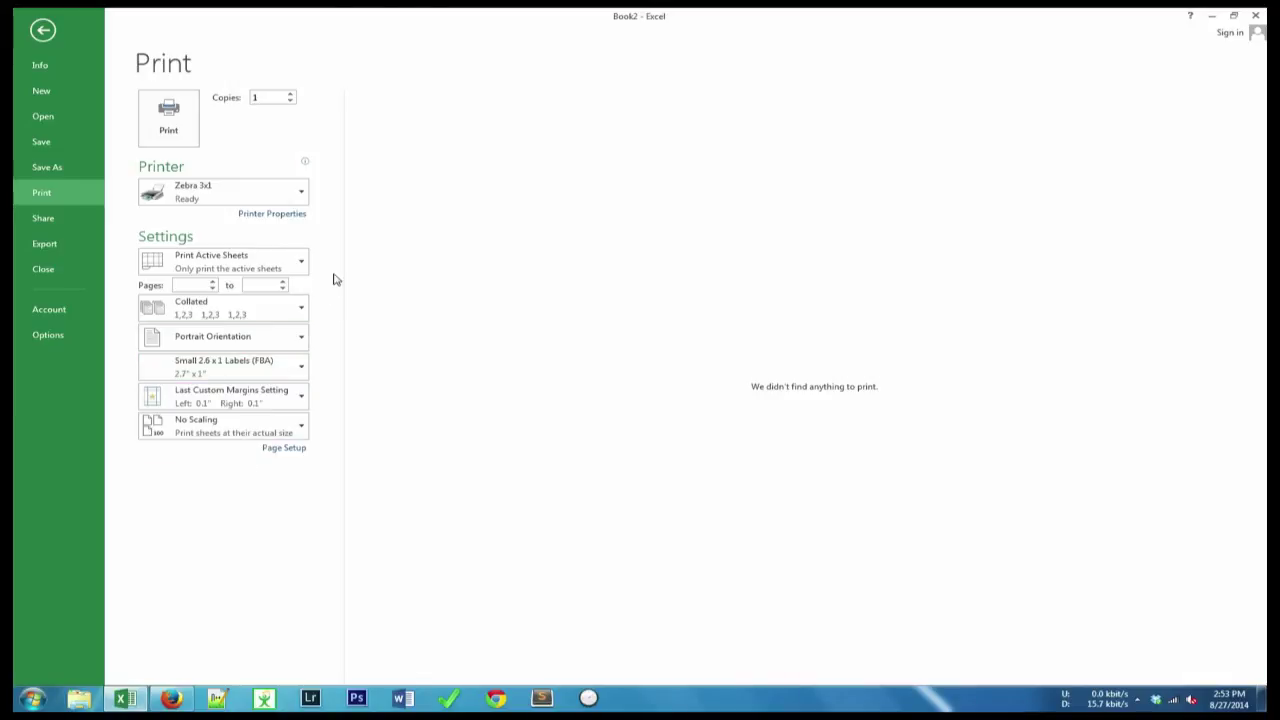
pyautogui.click(42, 30)
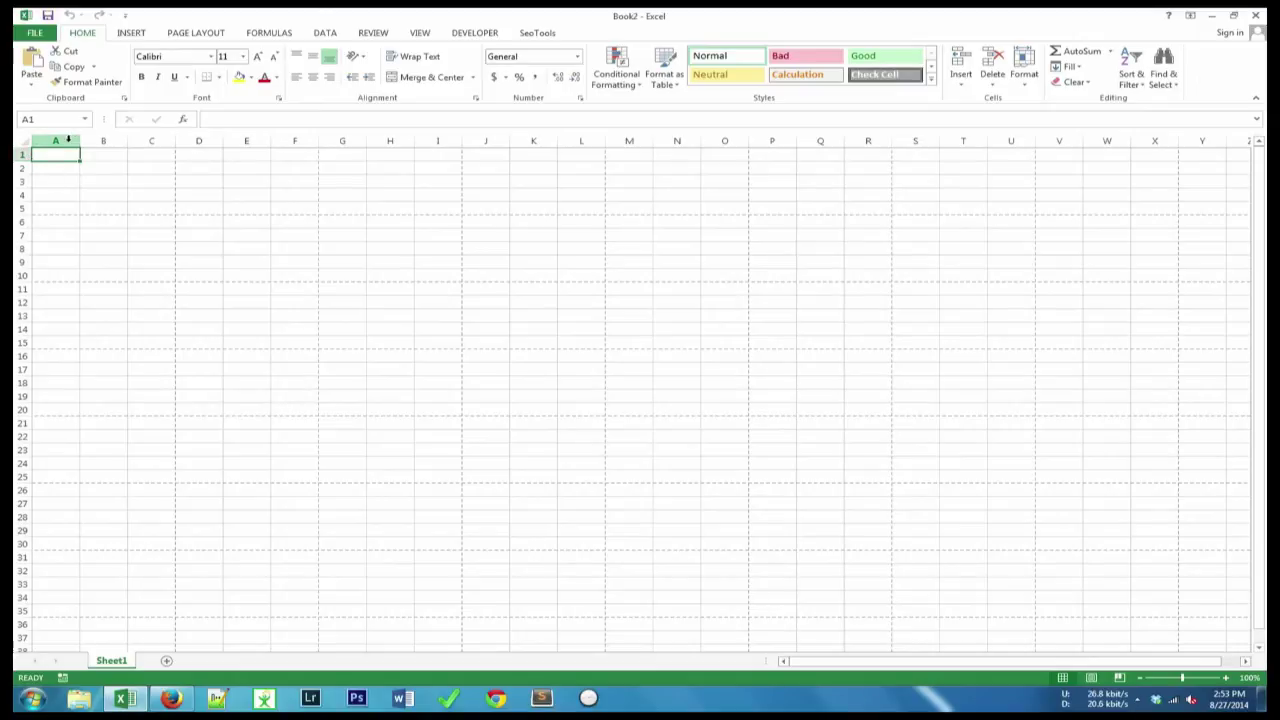
# Step: Widen column A to about 220 pixels
pyautogui.click(56, 140)
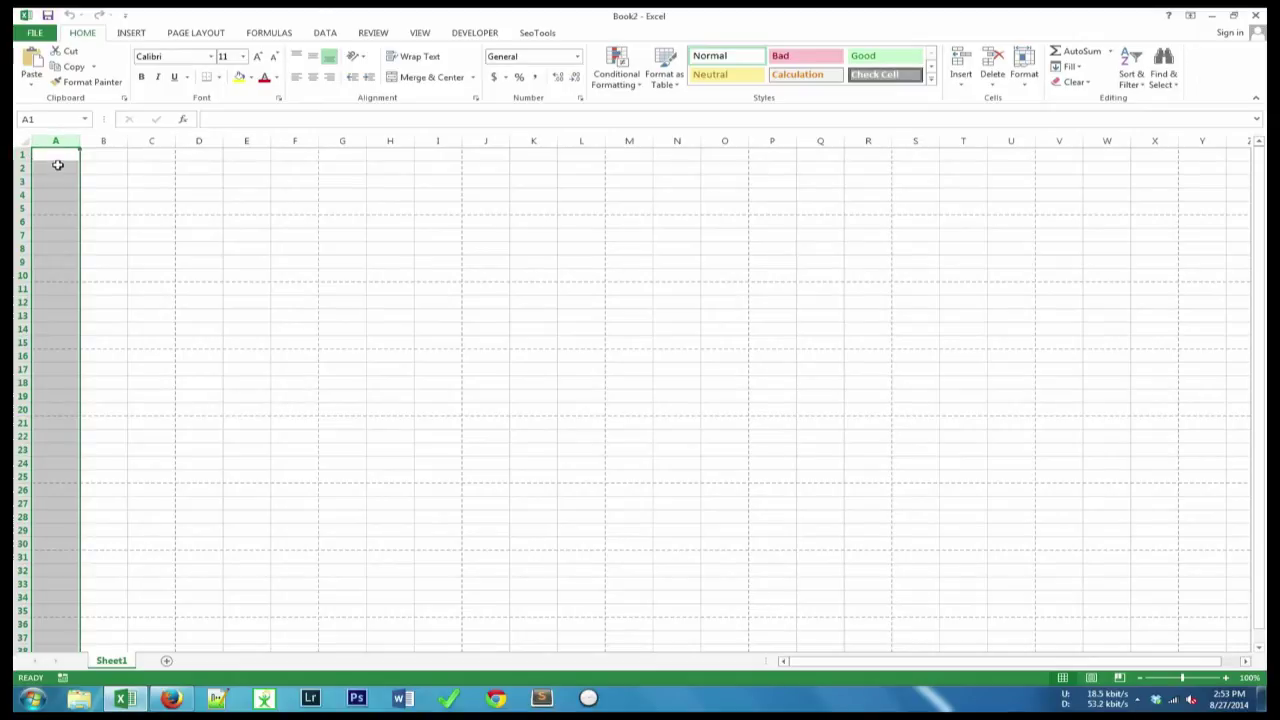
pyautogui.moveTo(80, 142); pyautogui.dragTo(82, 143)
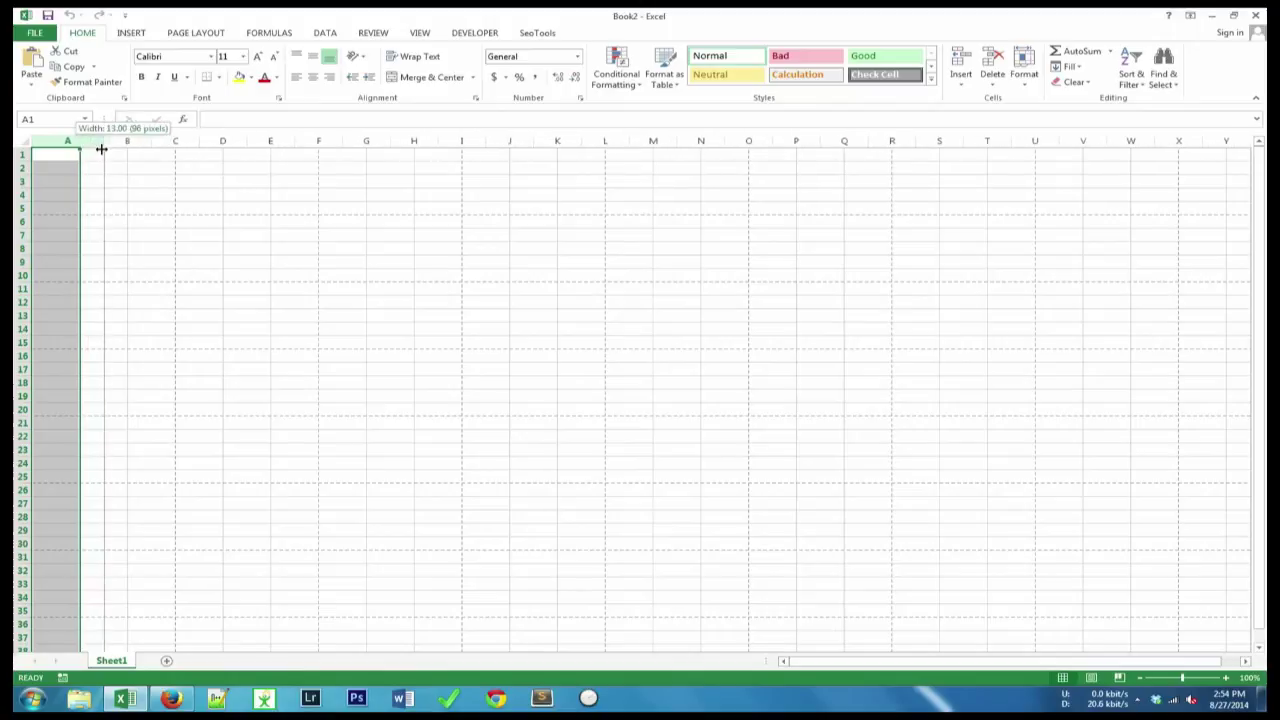
pyautogui.moveTo(101, 149); pyautogui.dragTo(193, 157)
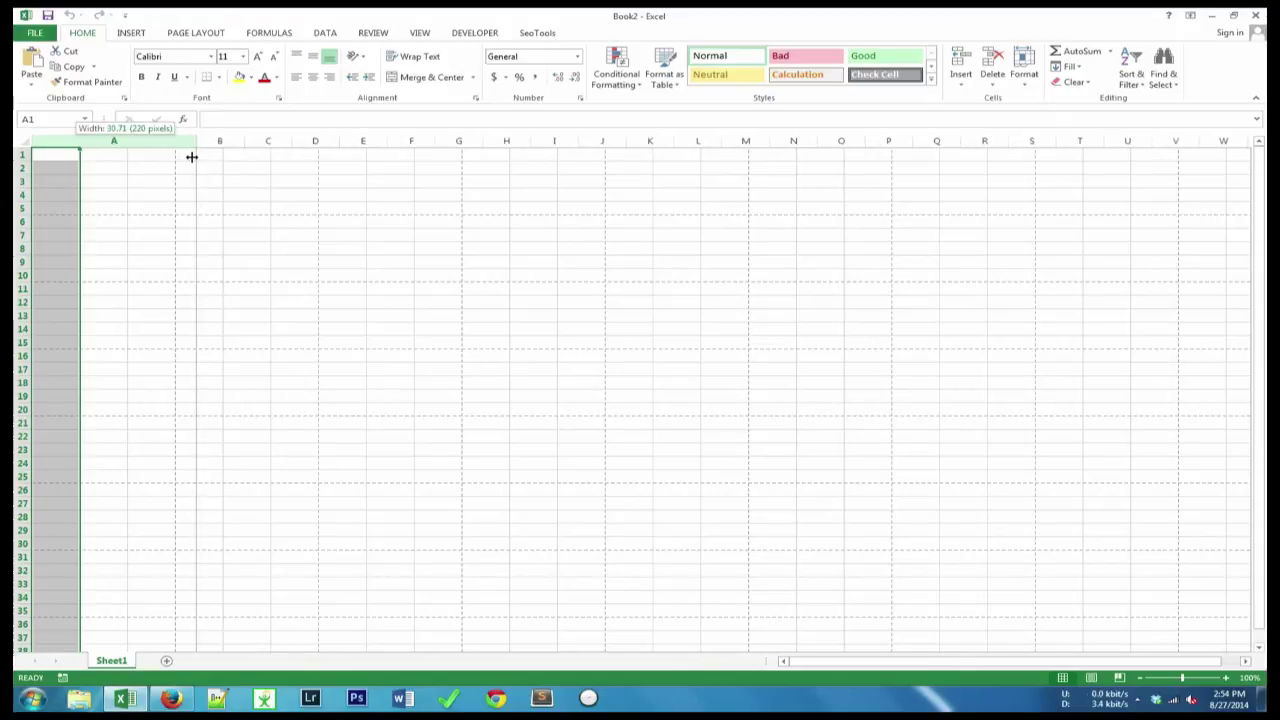
pyautogui.moveTo(193, 157); pyautogui.dragTo(194, 164)
pyautogui.click(134, 155)
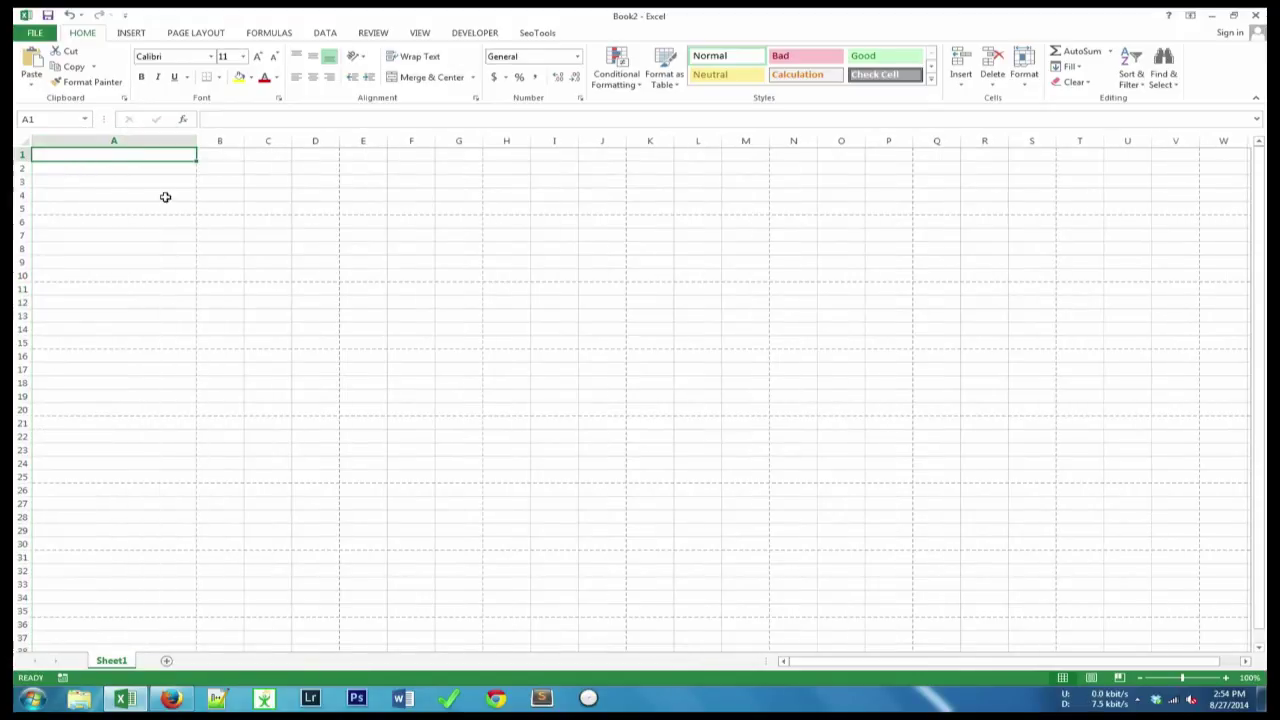
# Step: Make row 1 taller, about 33 points (44 pixels)
pyautogui.click(20, 155)
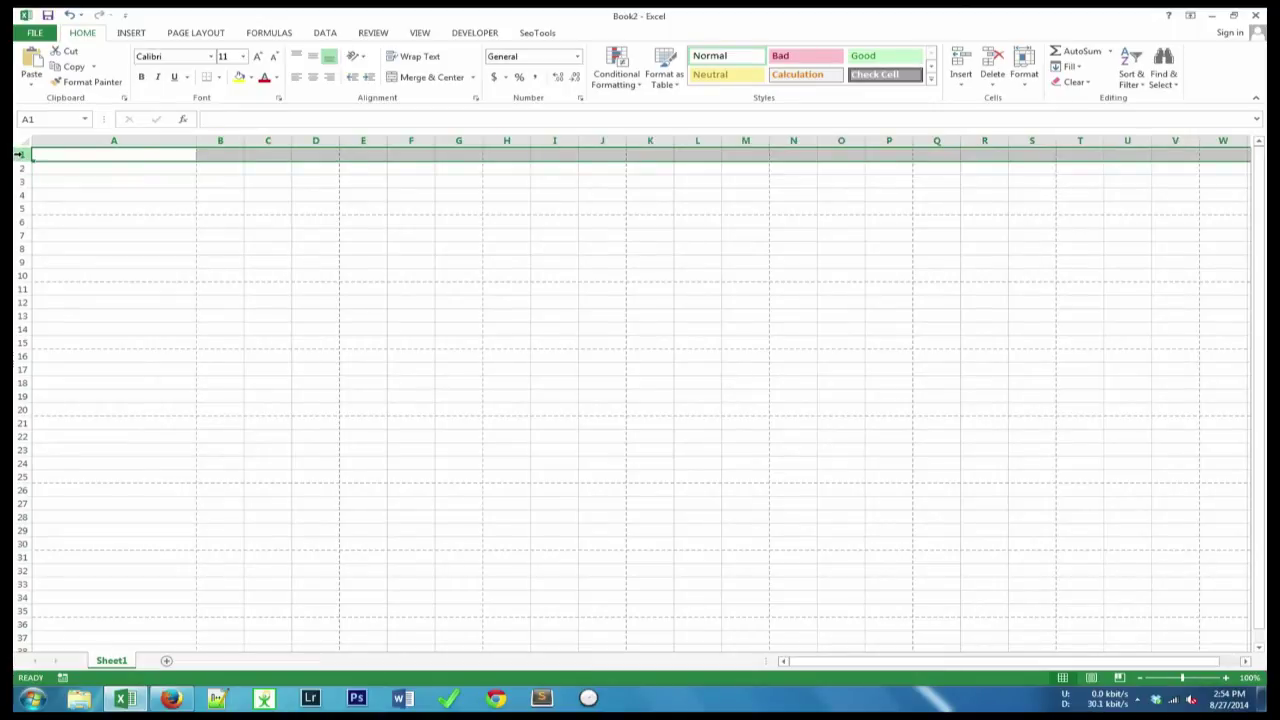
pyautogui.moveTo(24, 162); pyautogui.dragTo(26, 195)
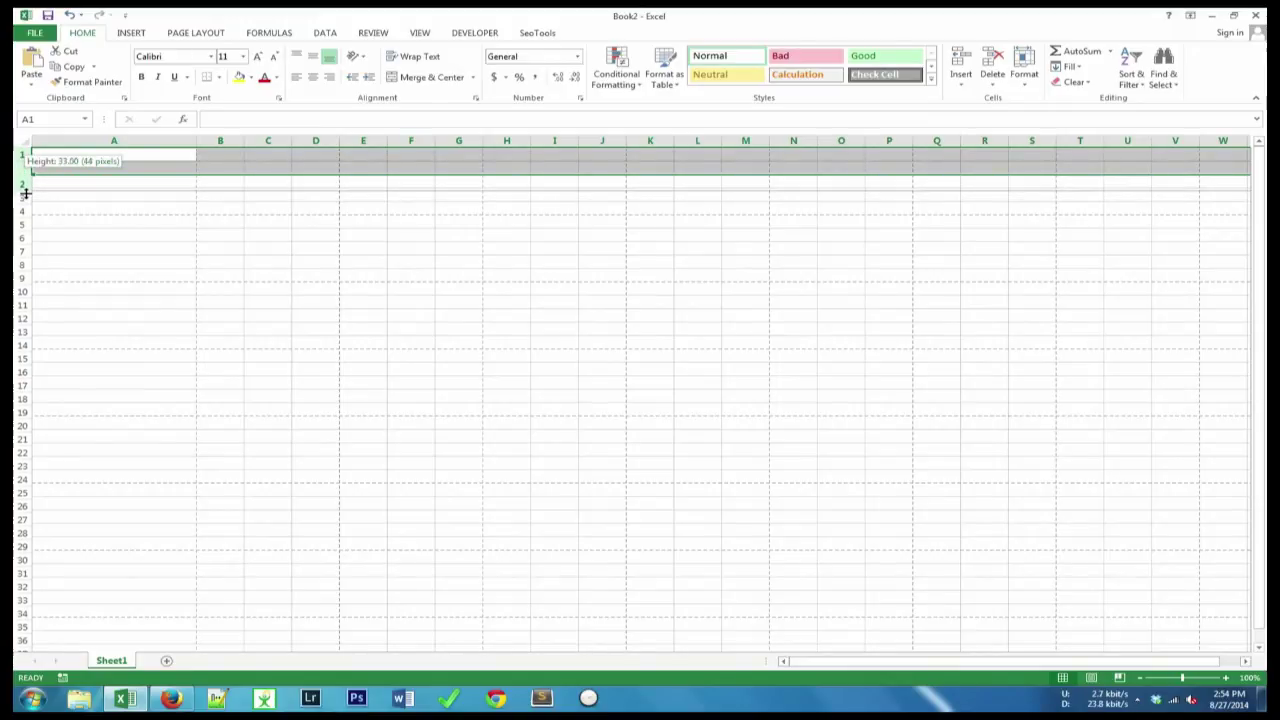
pyautogui.click(180, 171)
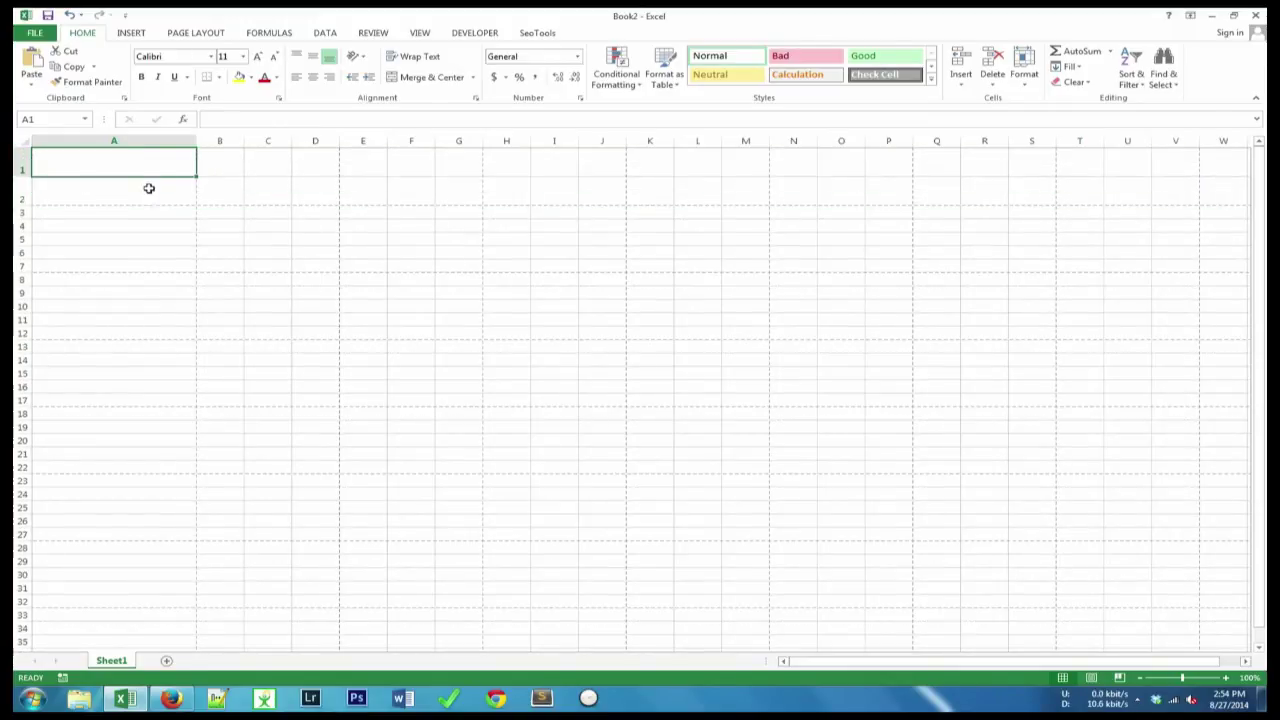
pyautogui.click(148, 188)
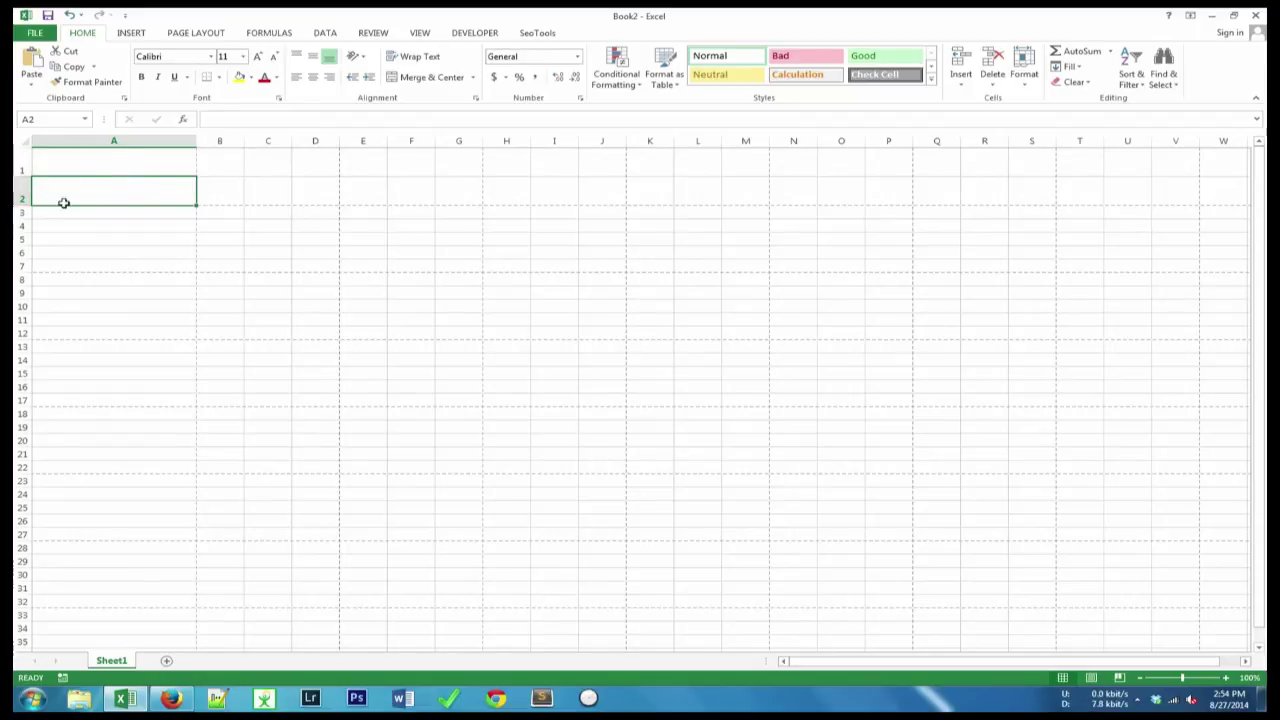
# Step: Enter the word 'test' in cells A1 and A2, then select A1:A2
pyautogui.click(59, 167)
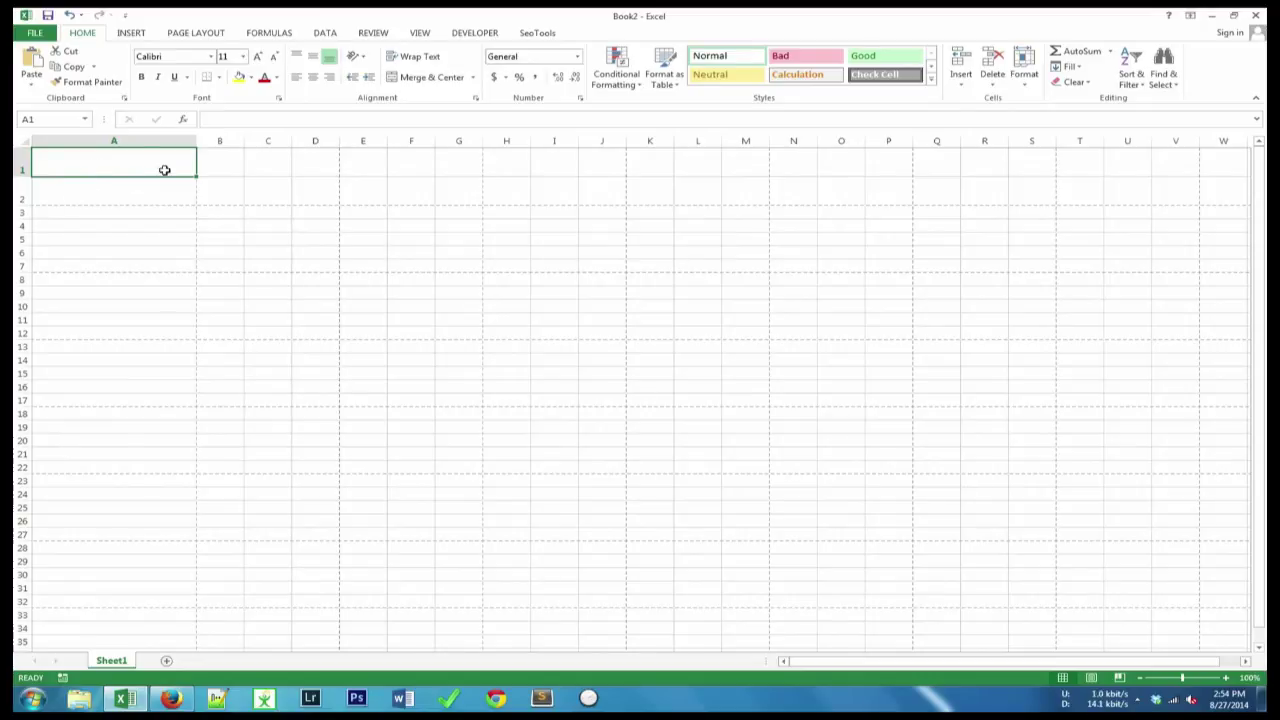
pyautogui.write('test')
pyautogui.press('Return')
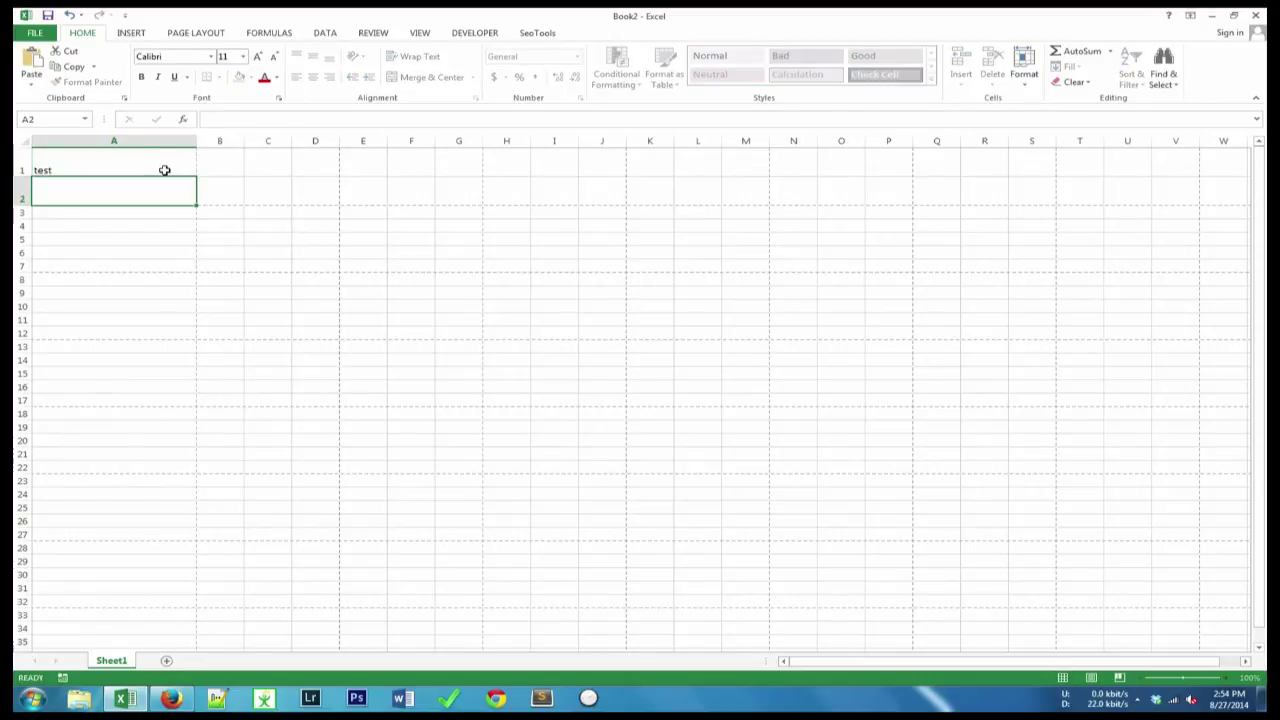
pyautogui.write('test')
pyautogui.press('Return')
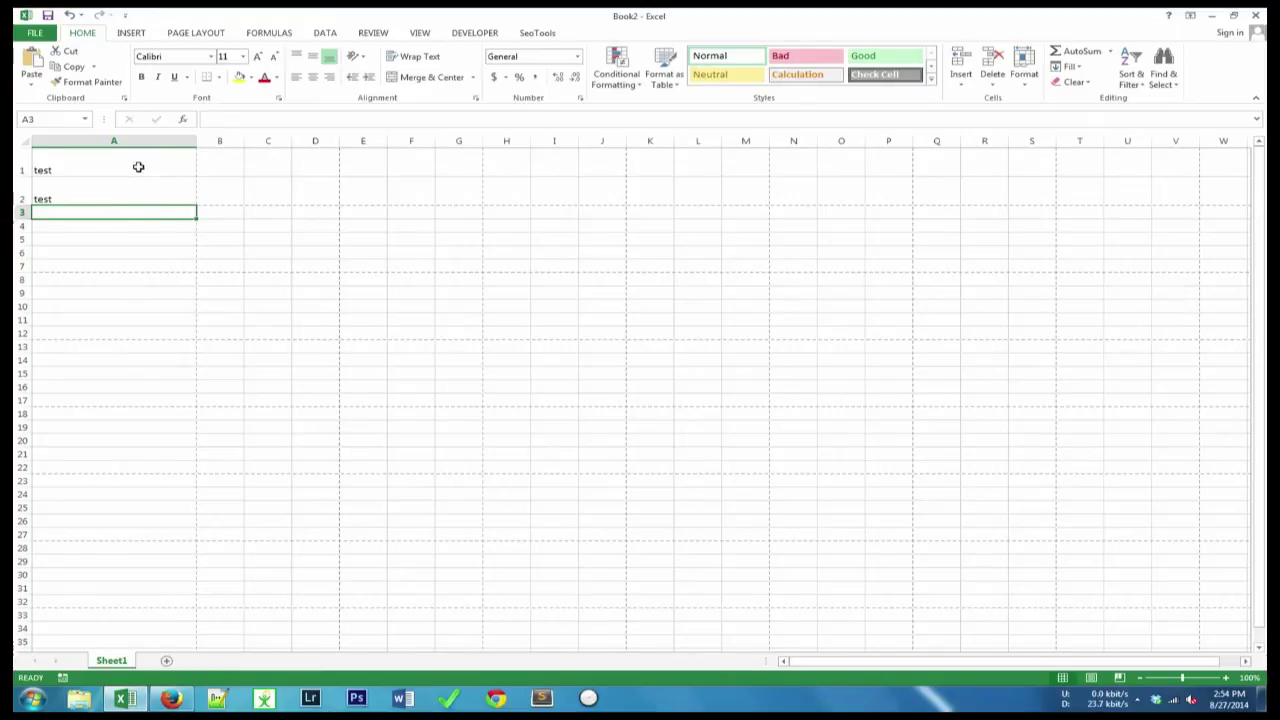
pyautogui.moveTo(138, 167); pyautogui.dragTo(131, 190)
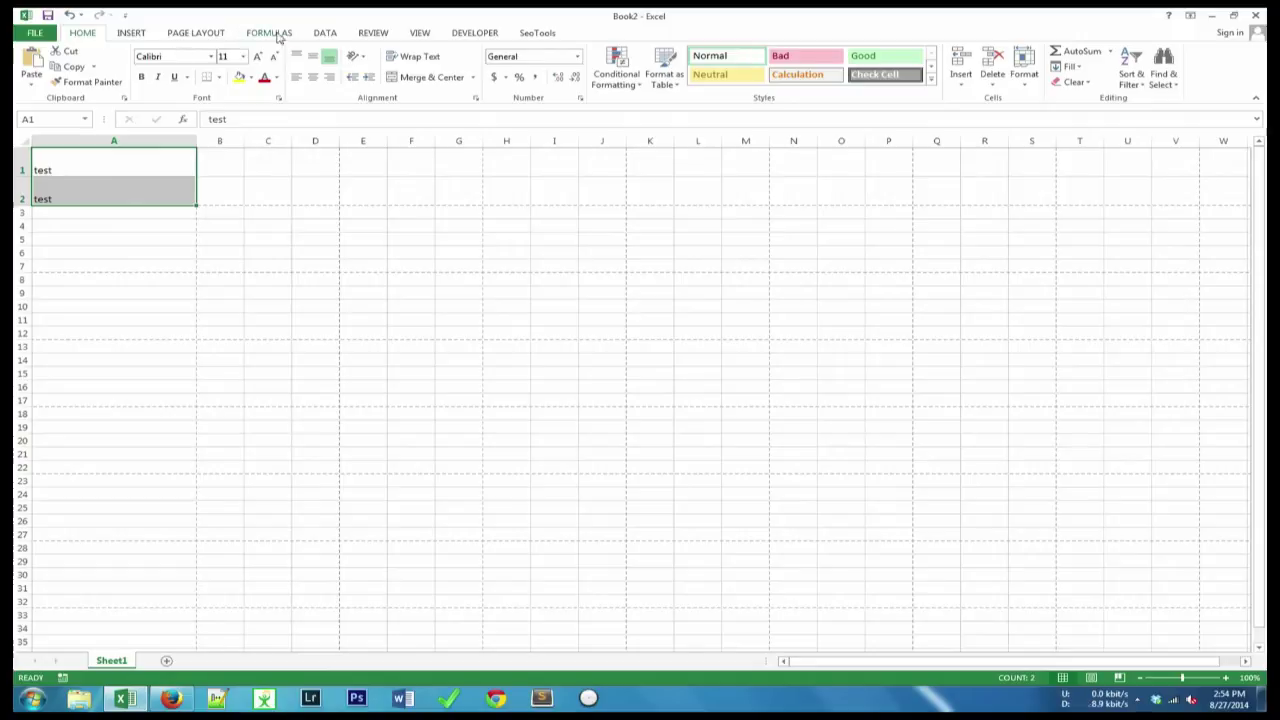
# Step: Set A1:A2 as the worksheet's print area
pyautogui.click(196, 33)
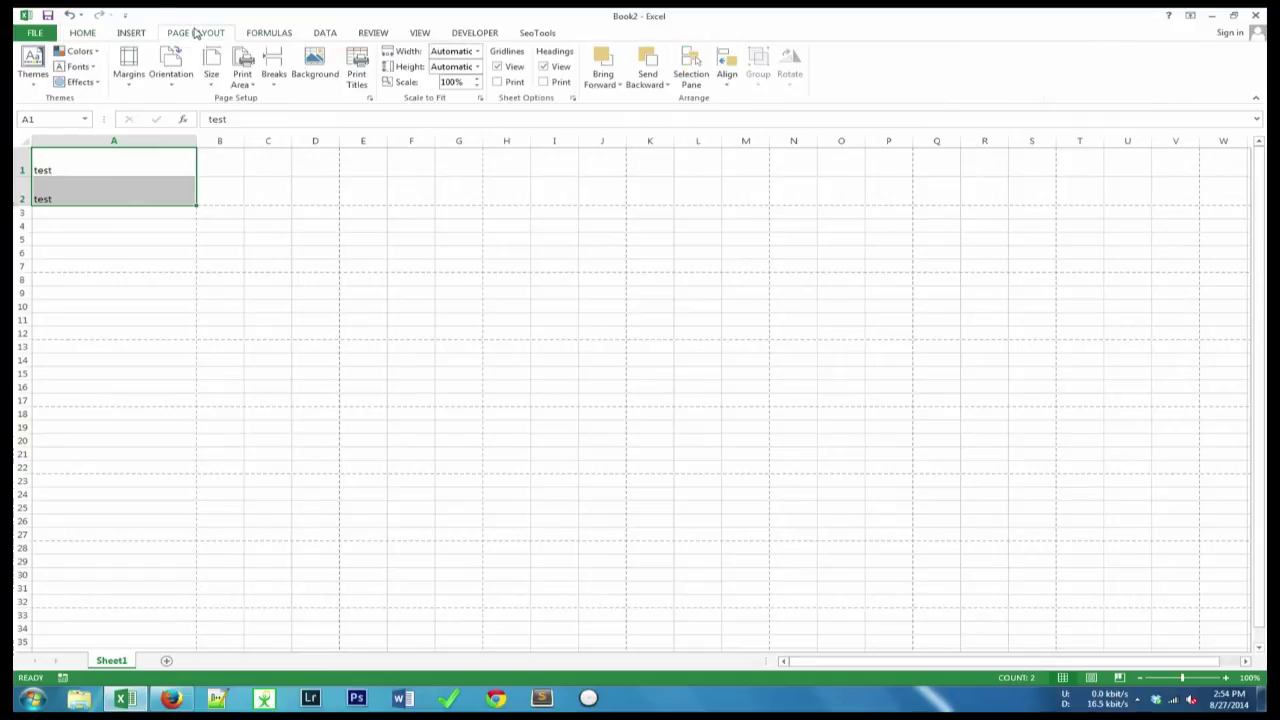
pyautogui.click(248, 85)
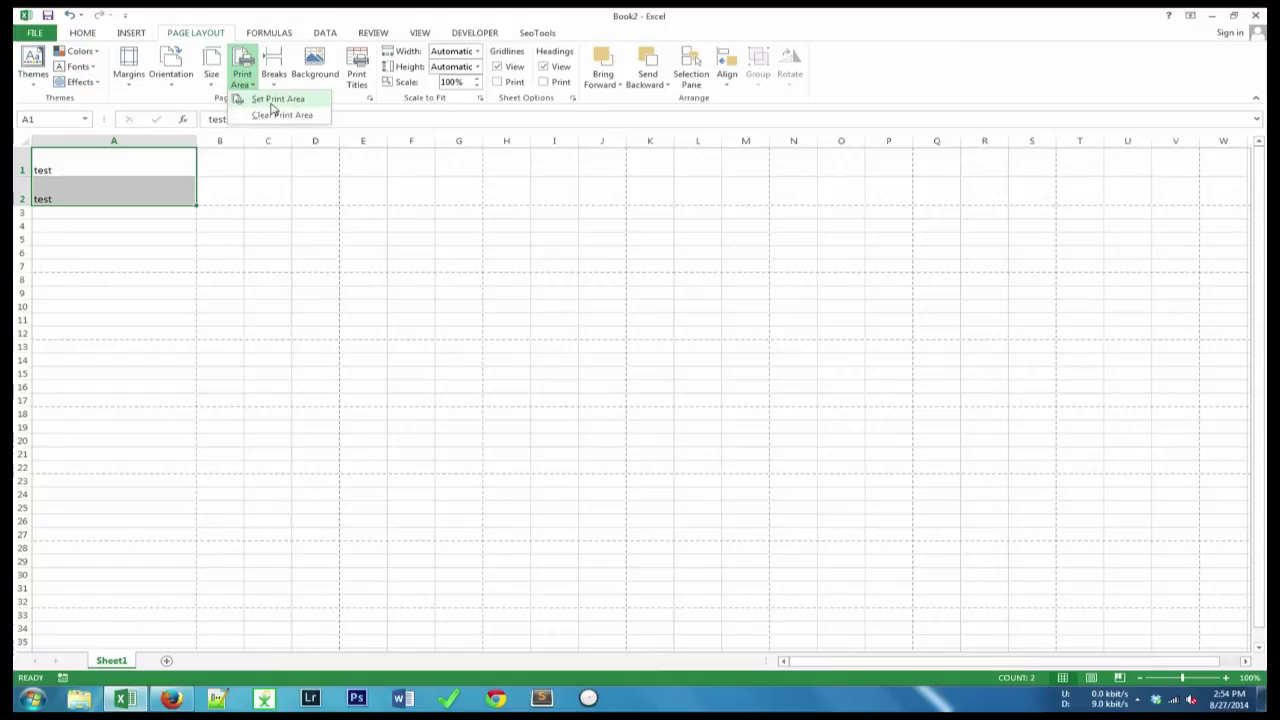
pyautogui.click(272, 99)
pyautogui.click(248, 237)
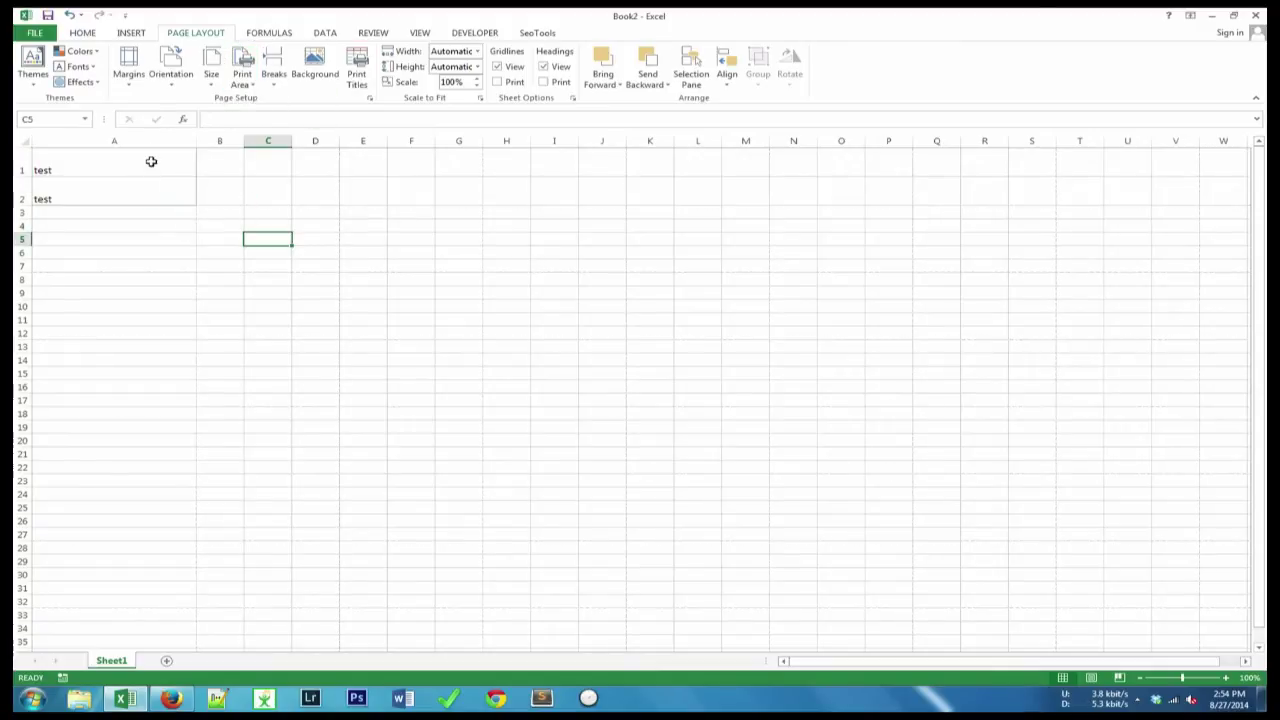
pyautogui.moveTo(151, 163); pyautogui.dragTo(155, 200)
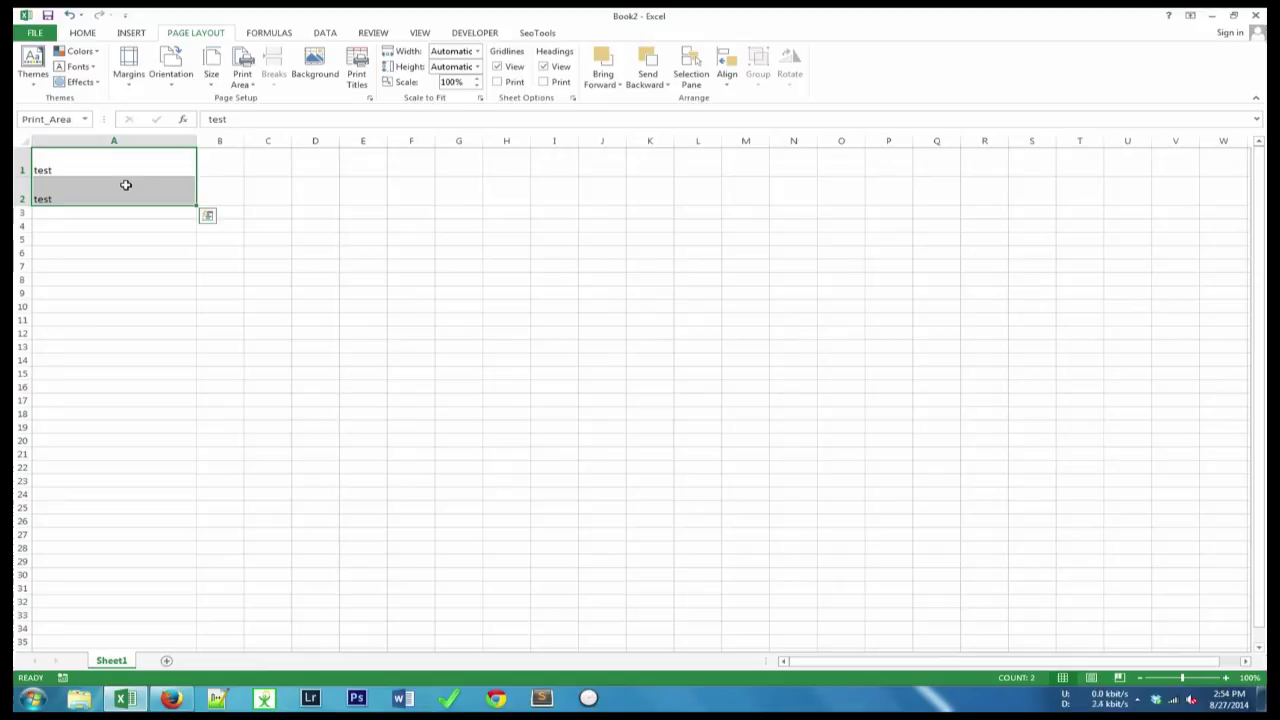
pyautogui.click(187, 241)
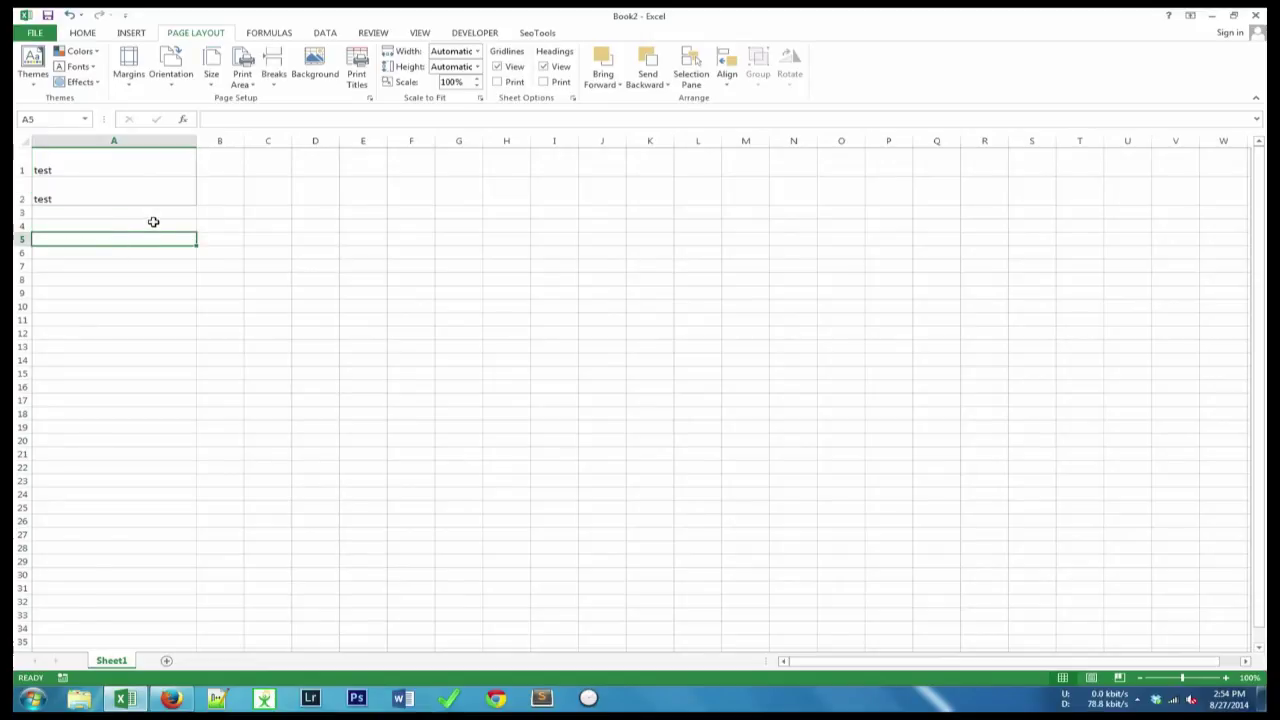
# Step: Type scratch test text into cells A4, A8 and F7
pyautogui.click(157, 226)
pyautogui.write('asdas')
pyautogui.click(163, 280)
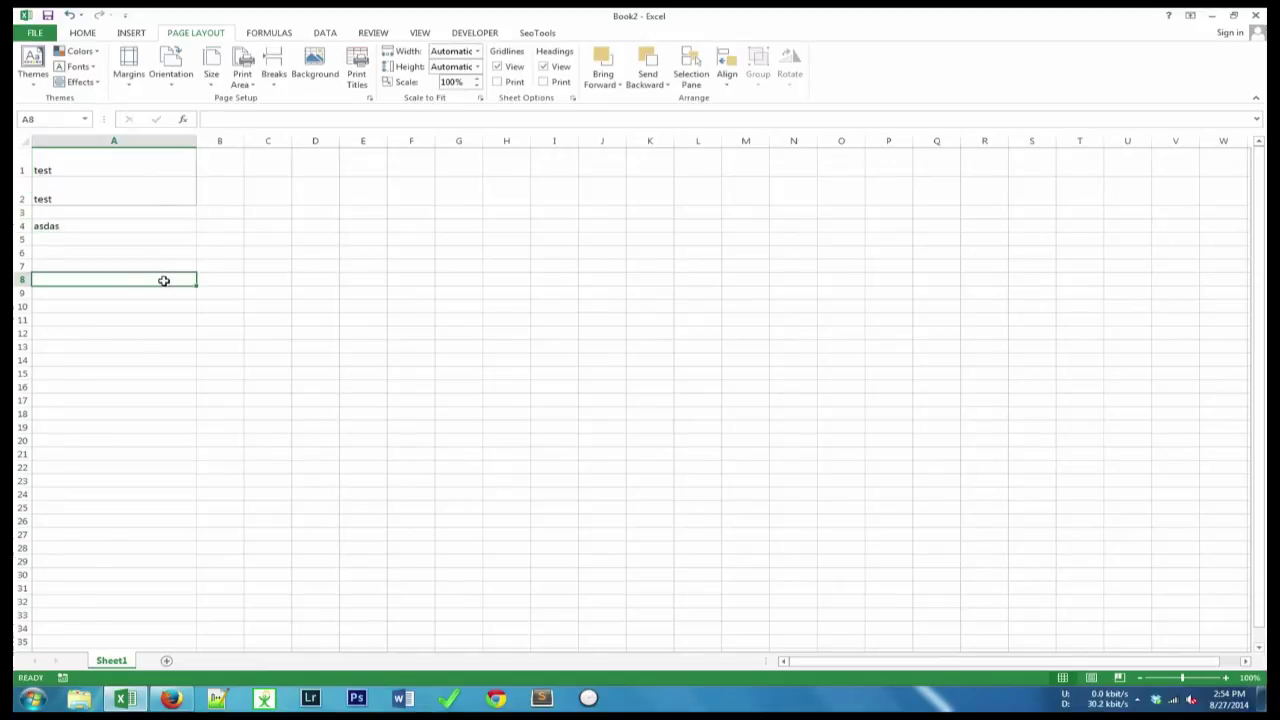
pyautogui.write('adasd')
pyautogui.click(393, 265)
pyautogui.write('ads')
pyautogui.click(311, 254)
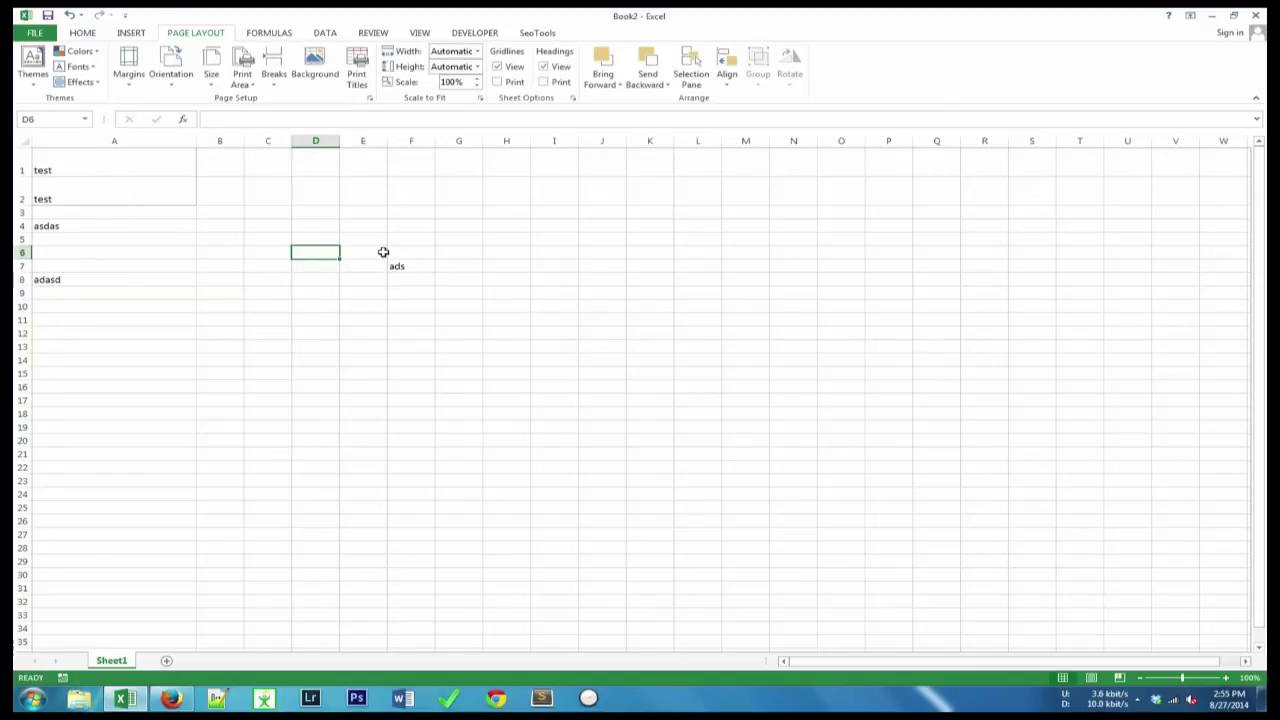
# Step: Delete the scratch entries in F7, A4 and A8, leaving only A1:A2
pyautogui.click(410, 265)
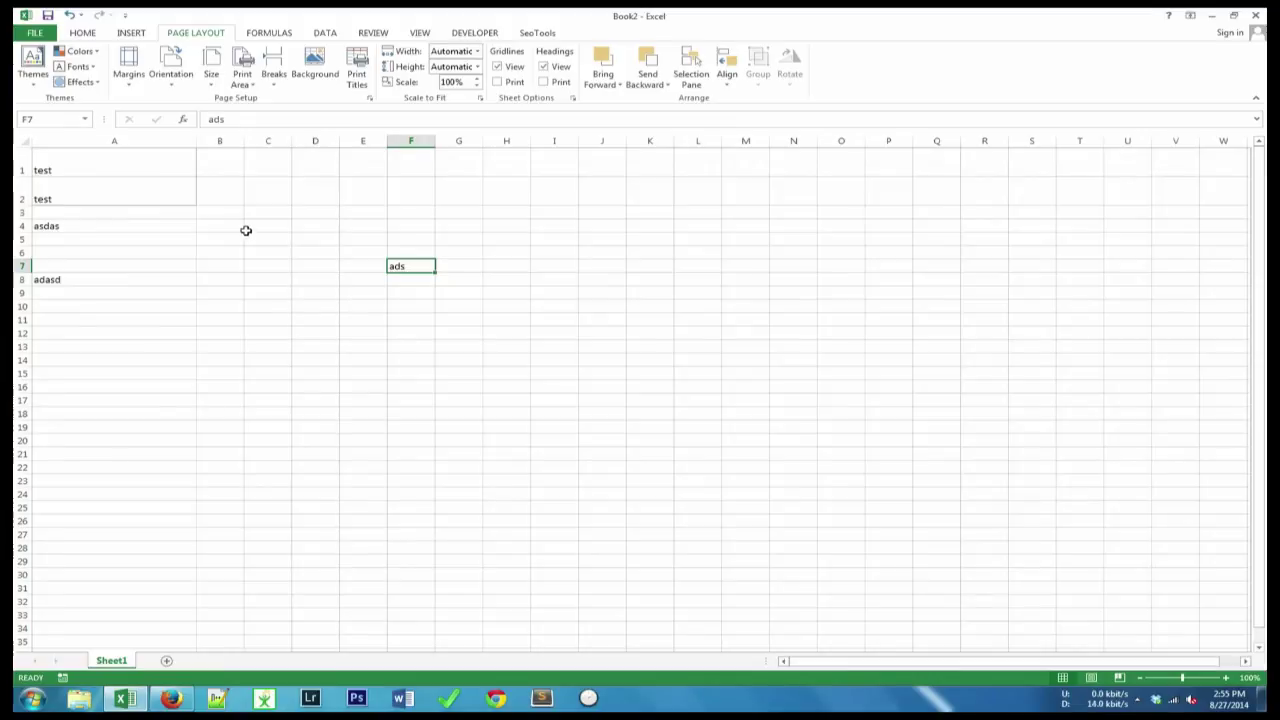
pyautogui.press('Delete')
pyautogui.click(141, 227)
pyautogui.press('Delete')
pyautogui.click(126, 276)
pyautogui.press('Delete')
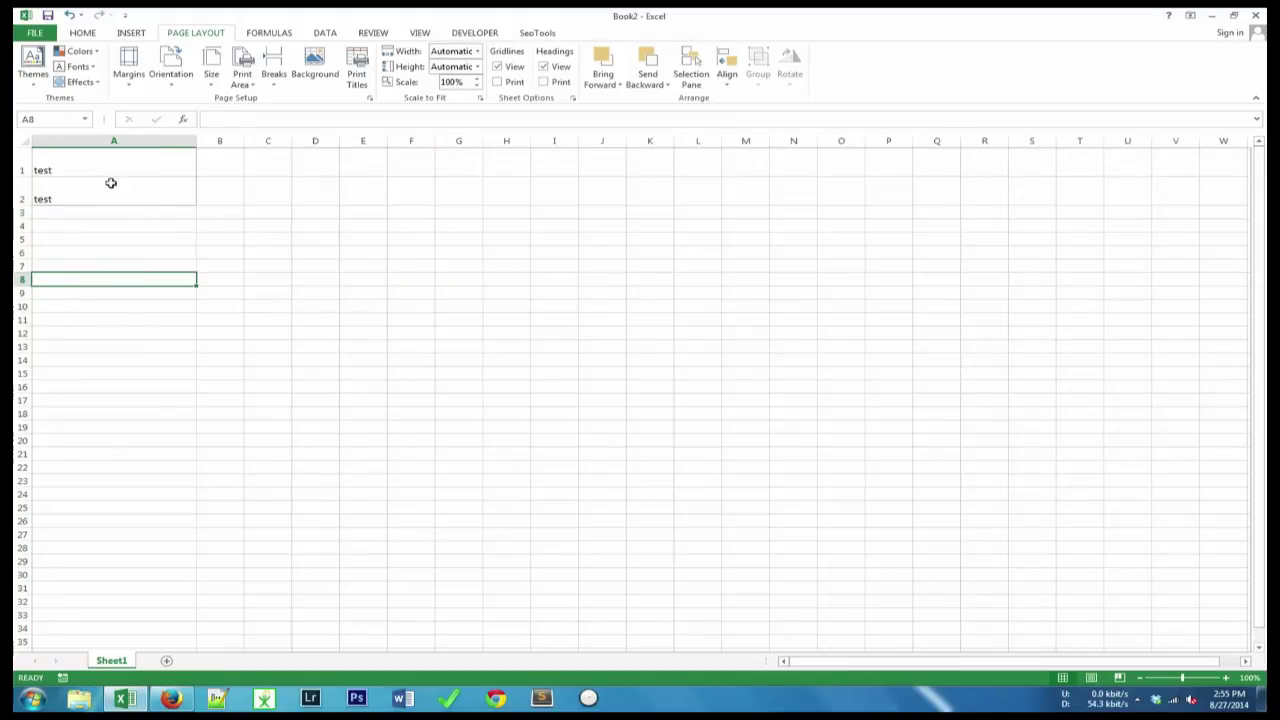
pyautogui.click(109, 181)
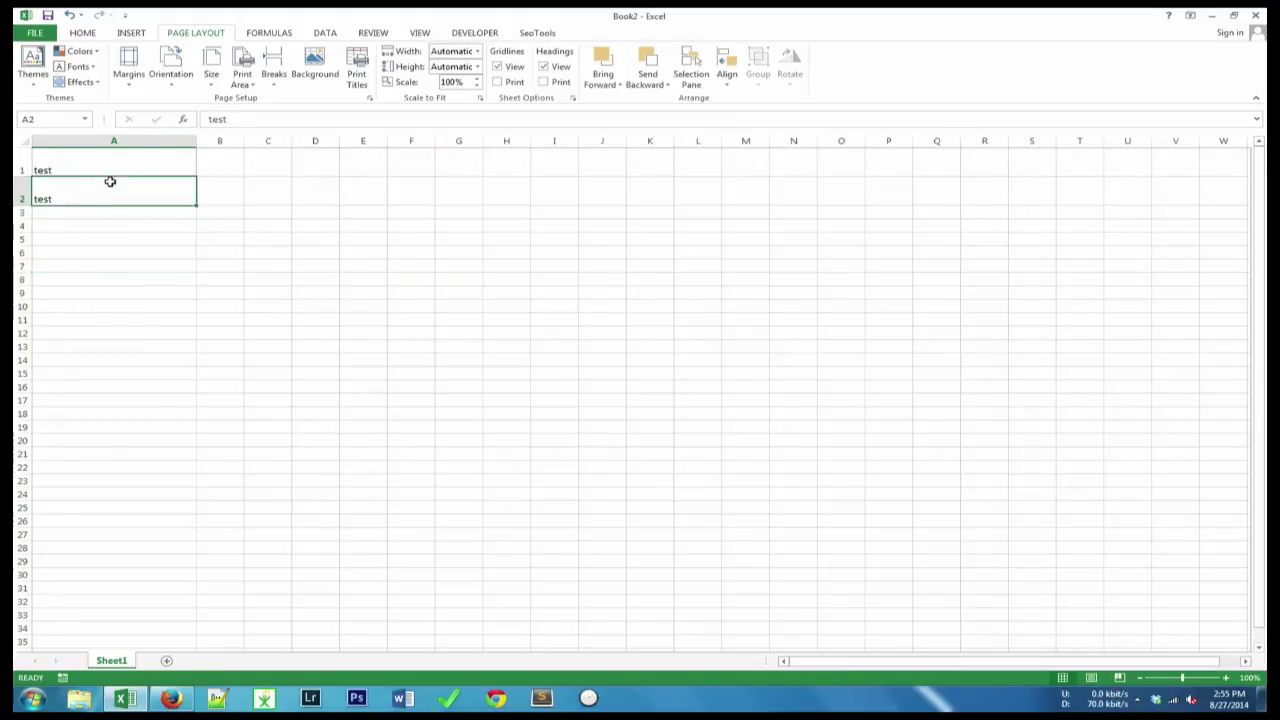
pyautogui.click(238, 308)
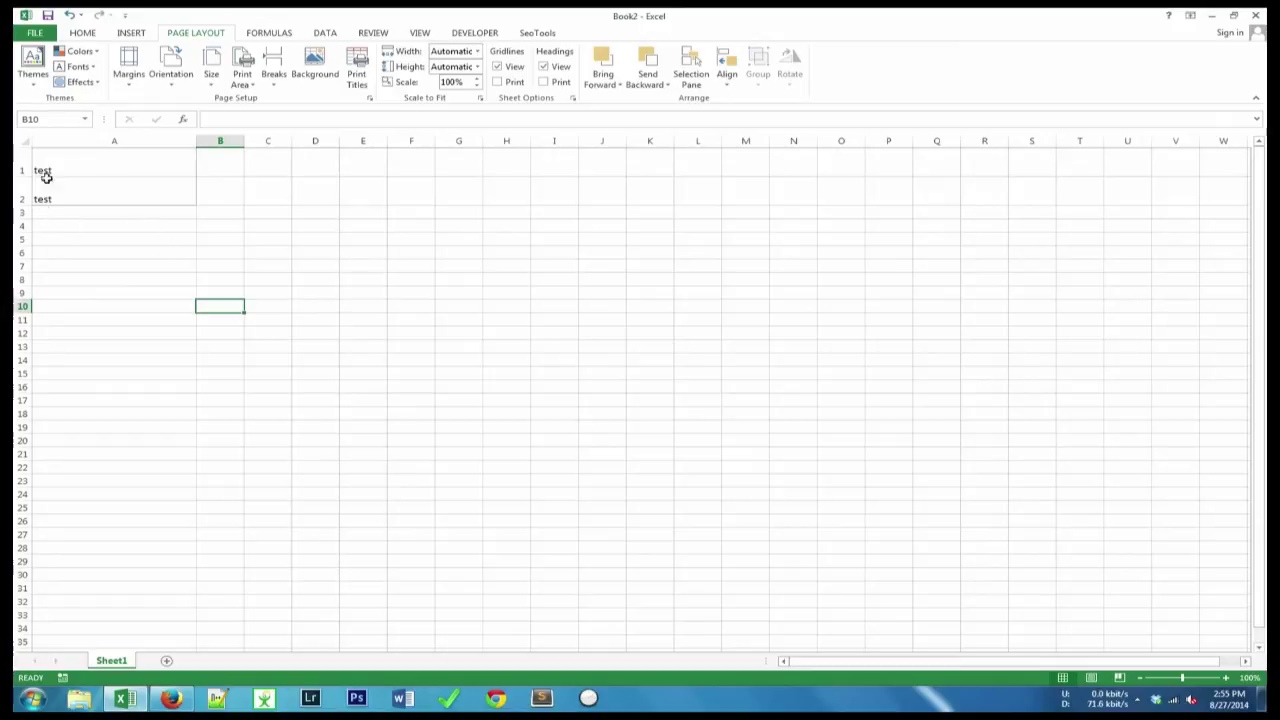
# Step: Print the two-line 'test' label to the Zebra 3x1 printer
pyautogui.click(34, 32)
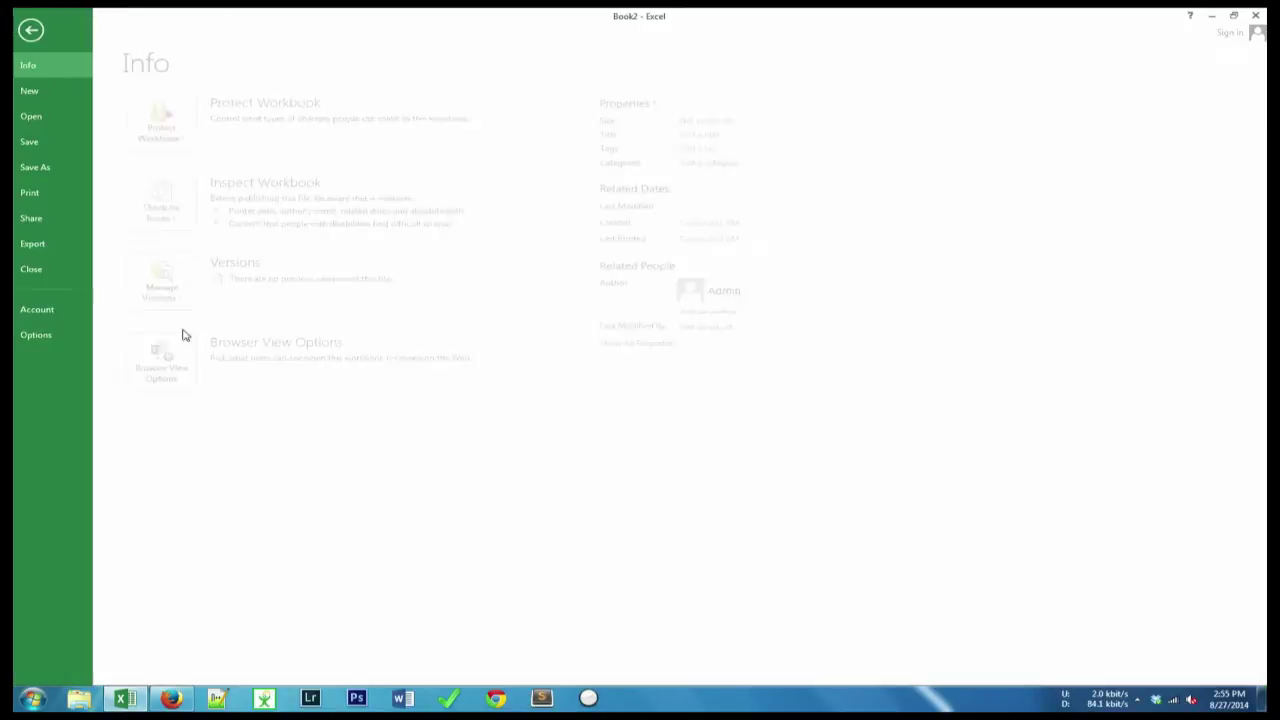
pyautogui.click(60, 194)
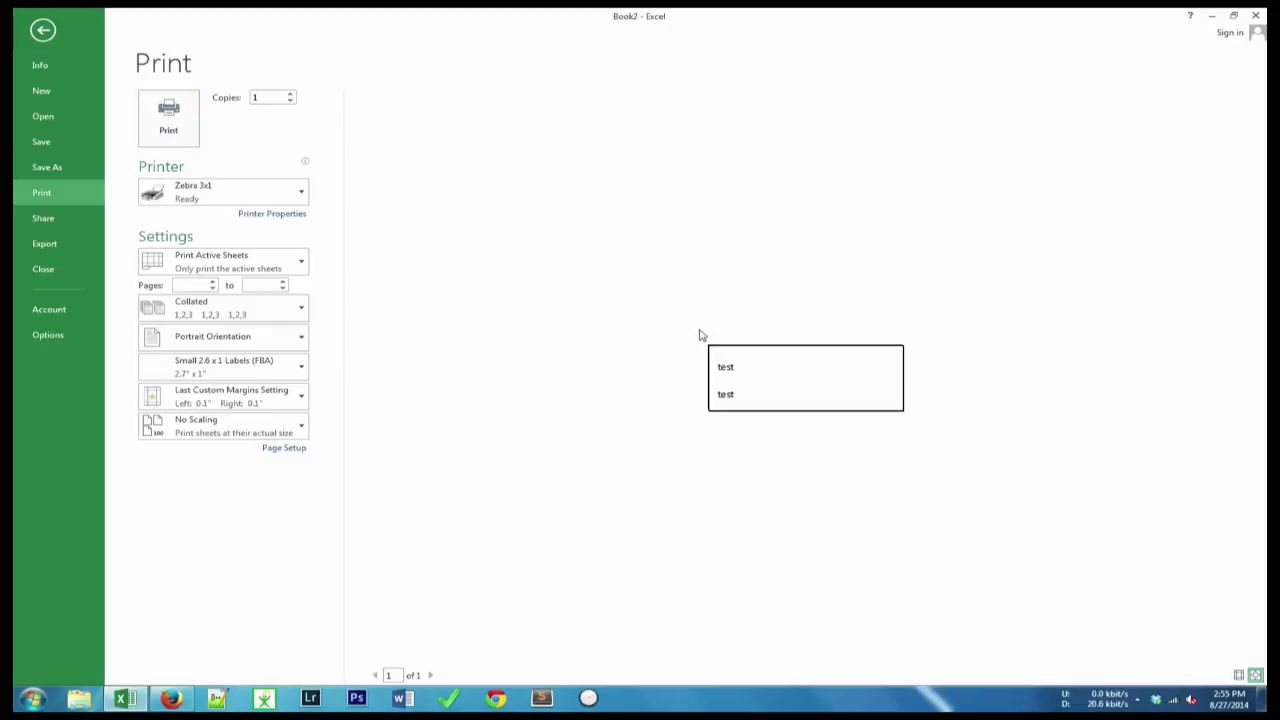
pyautogui.click(166, 118)
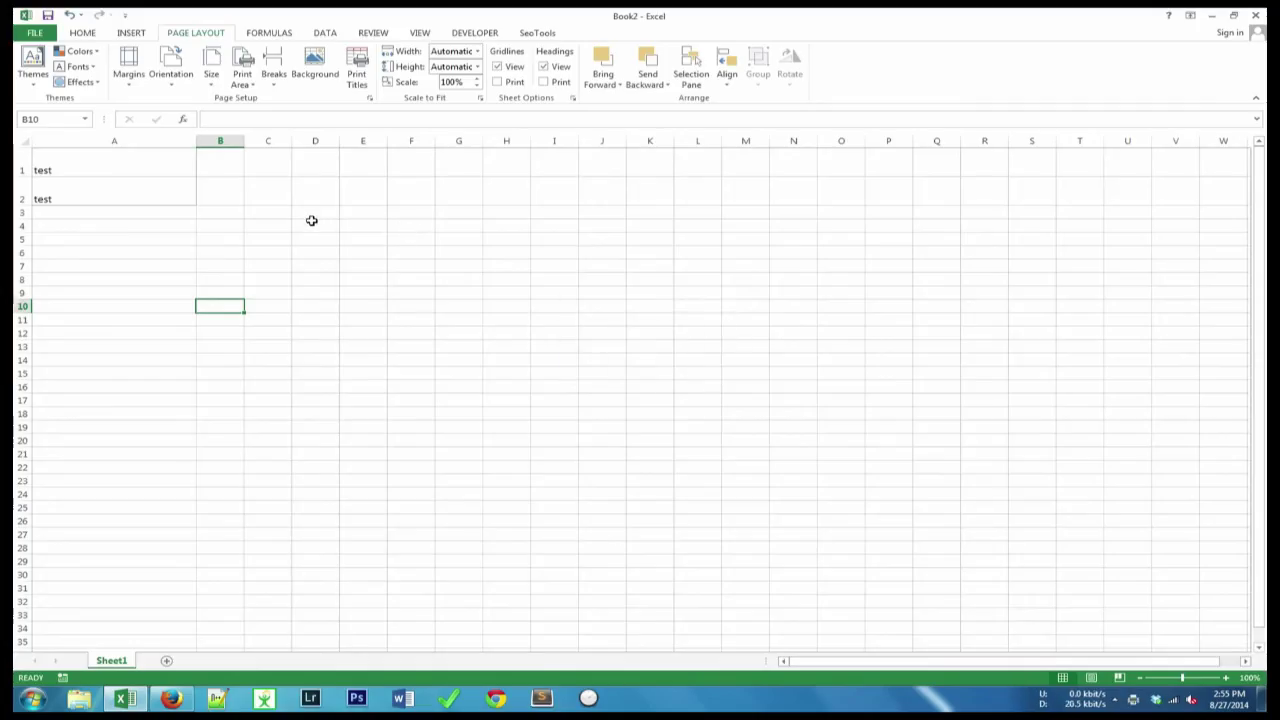
pyautogui.click(87, 169)
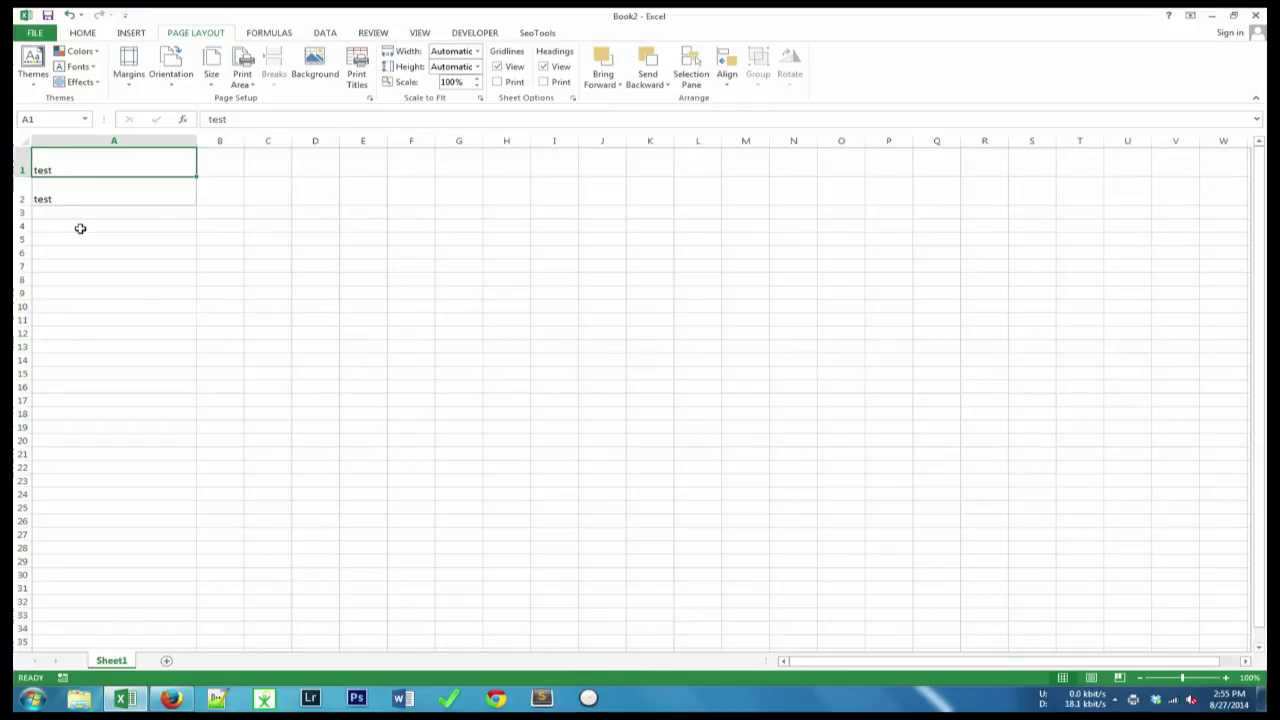
# Step: Reselect A1:A2 to confirm it is the print area
pyautogui.moveTo(120, 189)
pyautogui.mouseDown()
pyautogui.moveTo(126, 174)
pyautogui.moveTo(134, 188)
pyautogui.moveTo(117, 186)
pyautogui.mouseUp()
pyautogui.click(134, 183)
pyautogui.click(146, 251)
pyautogui.click(101, 196)
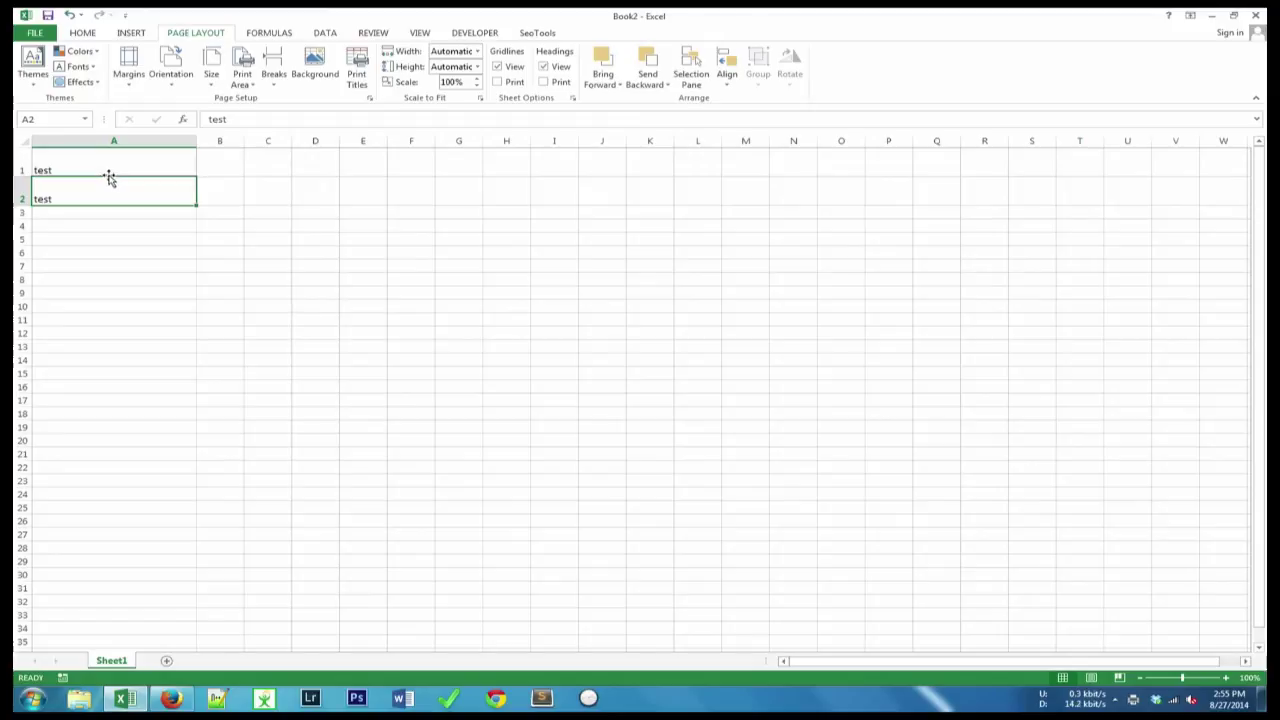
# Step: Enter 'BEST BY:' in A1 and the date 09/12/2016 in A2
pyautogui.click(98, 165)
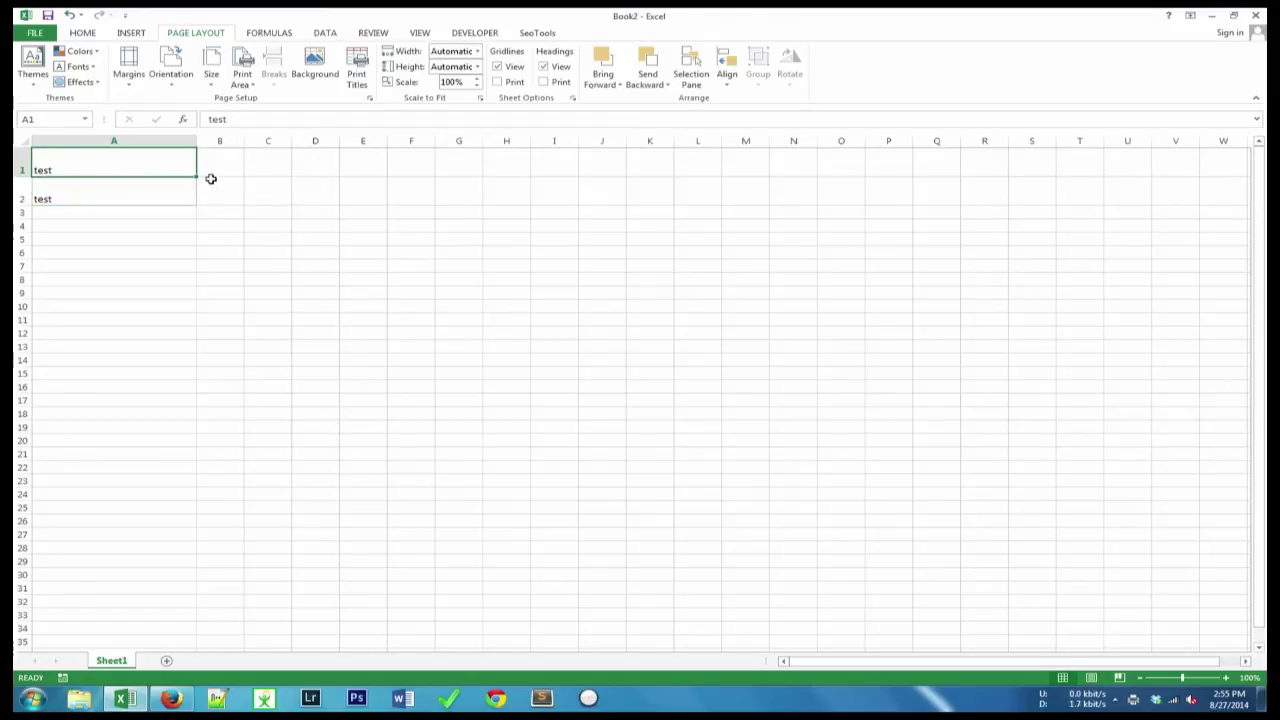
pyautogui.write('BEST BY')
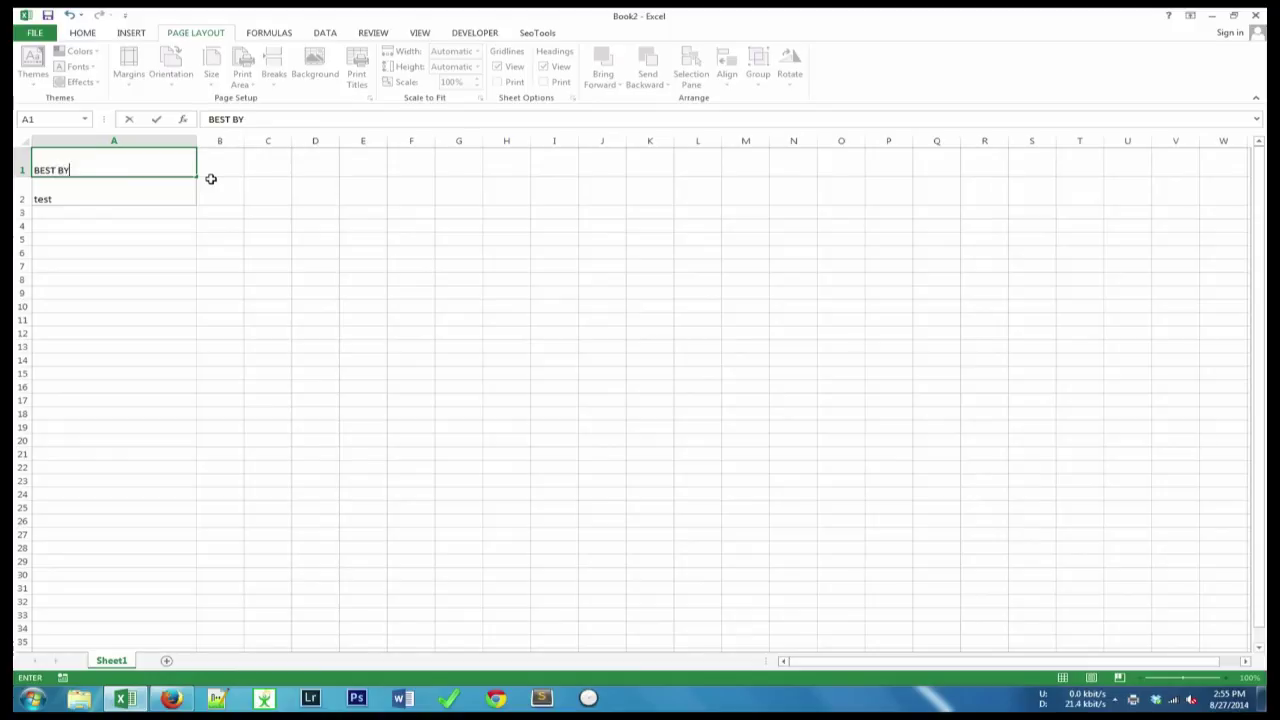
pyautogui.write(':')
pyautogui.press('Return')
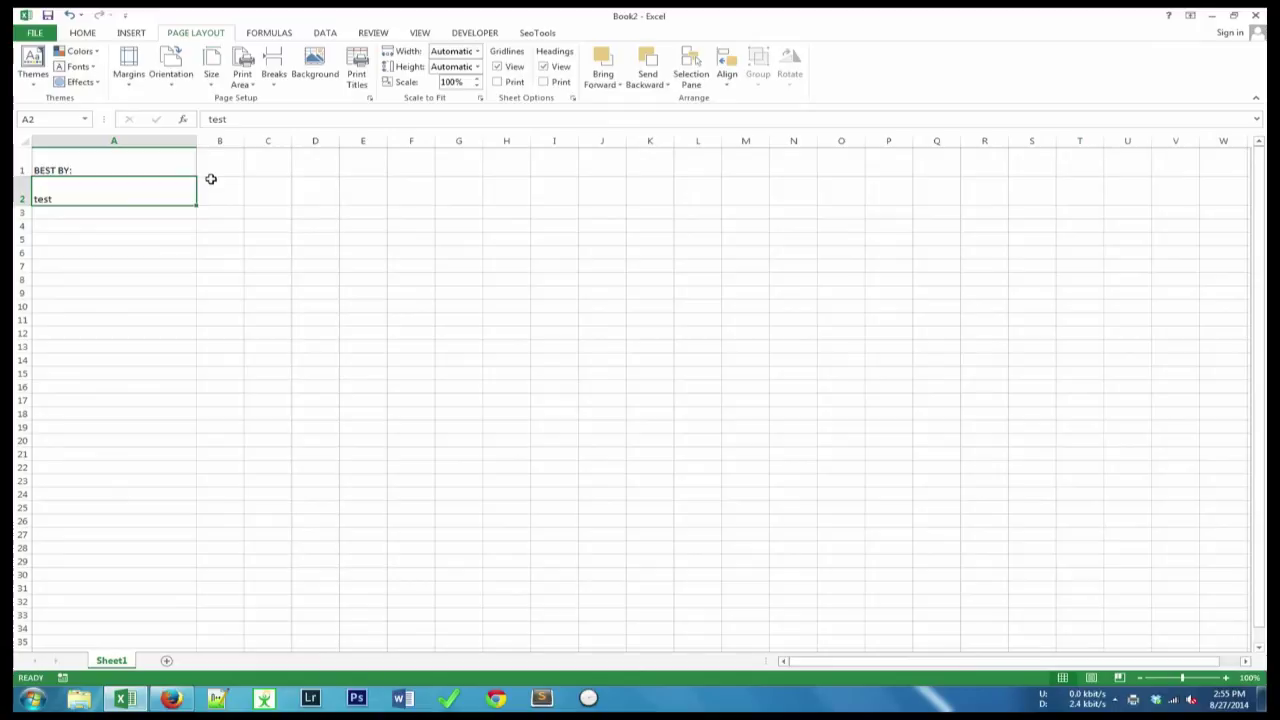
pyautogui.write('09/12/210')
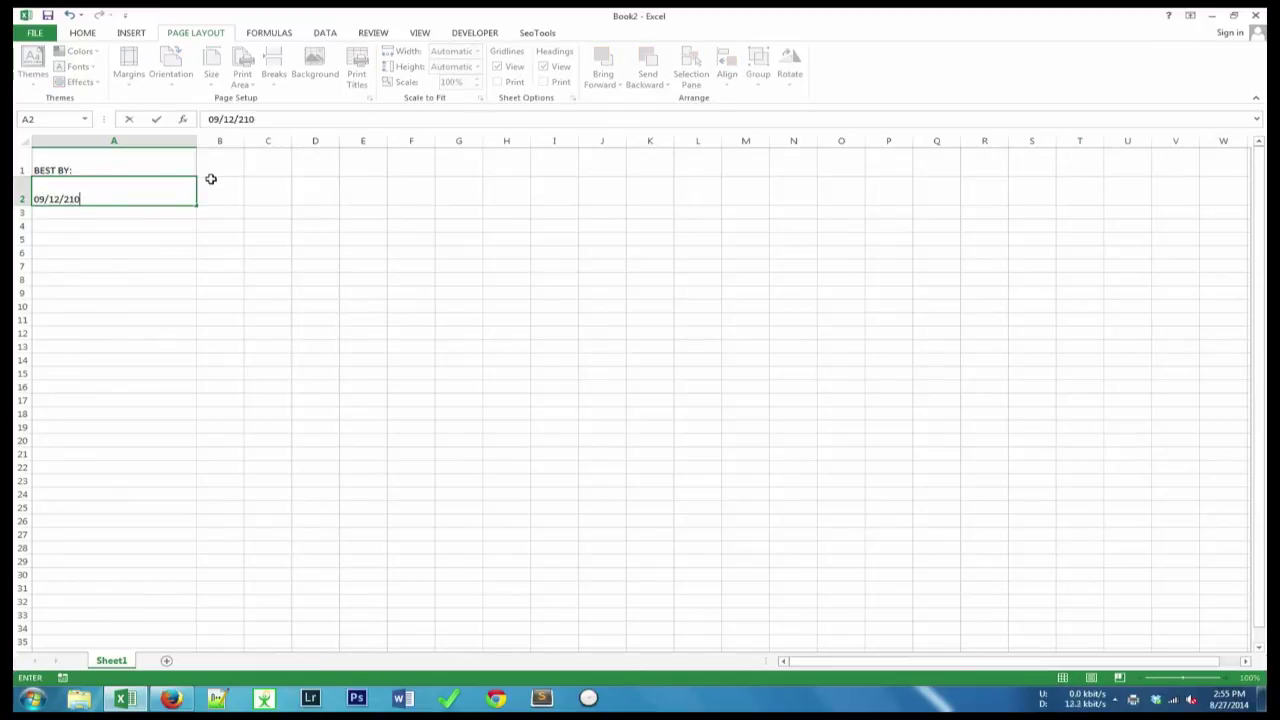
pyautogui.press('BackSpace')
pyautogui.press('BackSpace')
pyautogui.write('016')
pyautogui.press('Return')
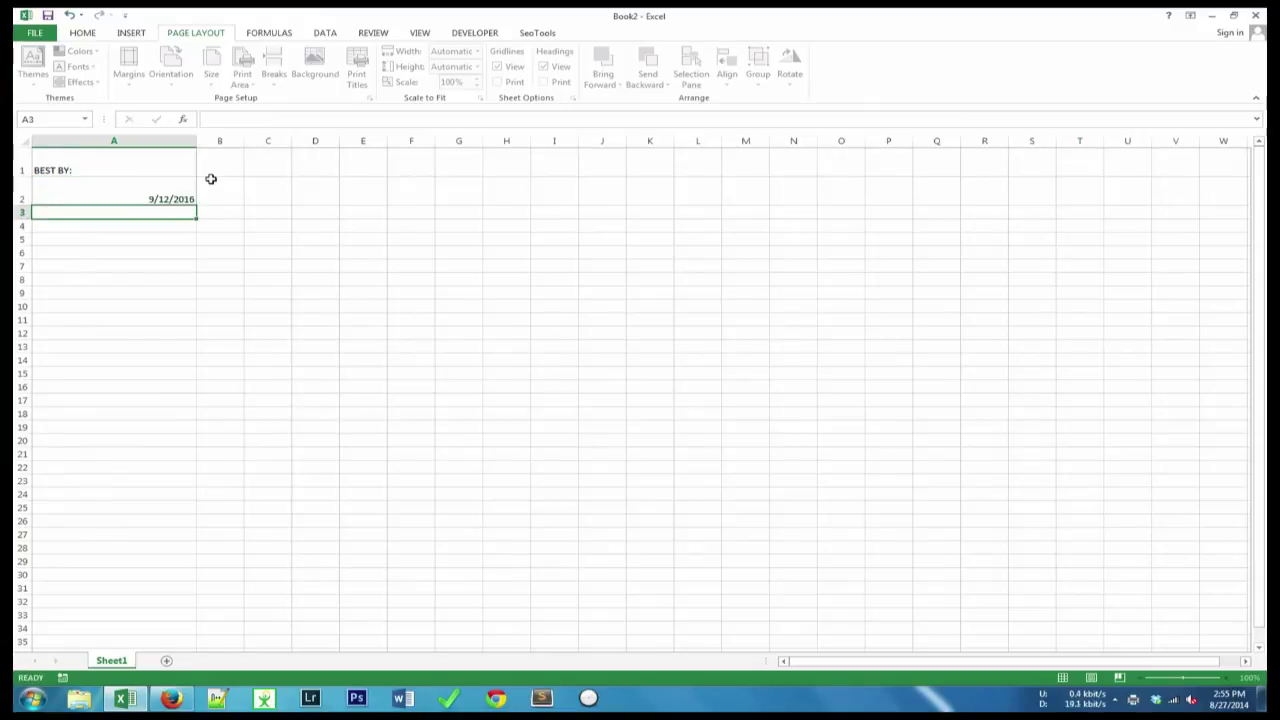
# Step: Center A1:A2 horizontally and vertically, enlarge the font and make it bold
pyautogui.moveTo(106, 166); pyautogui.dragTo(110, 199)
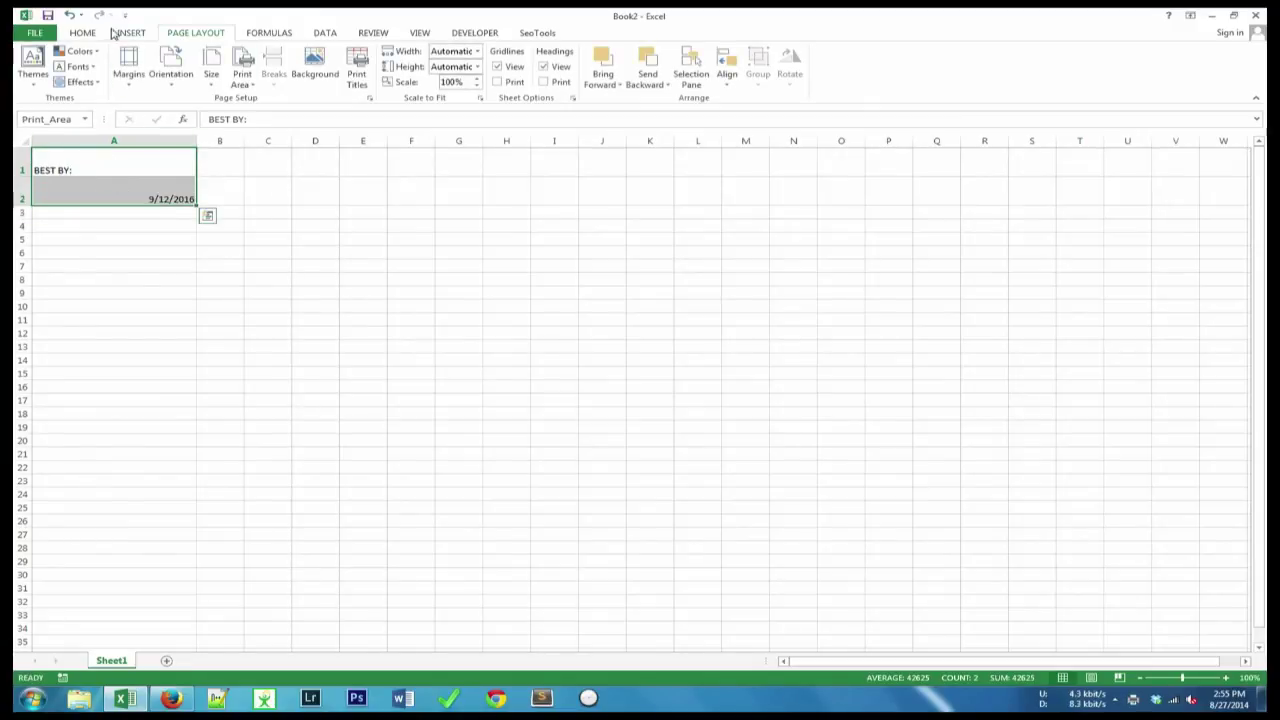
pyautogui.click(82, 32)
pyautogui.click(312, 77)
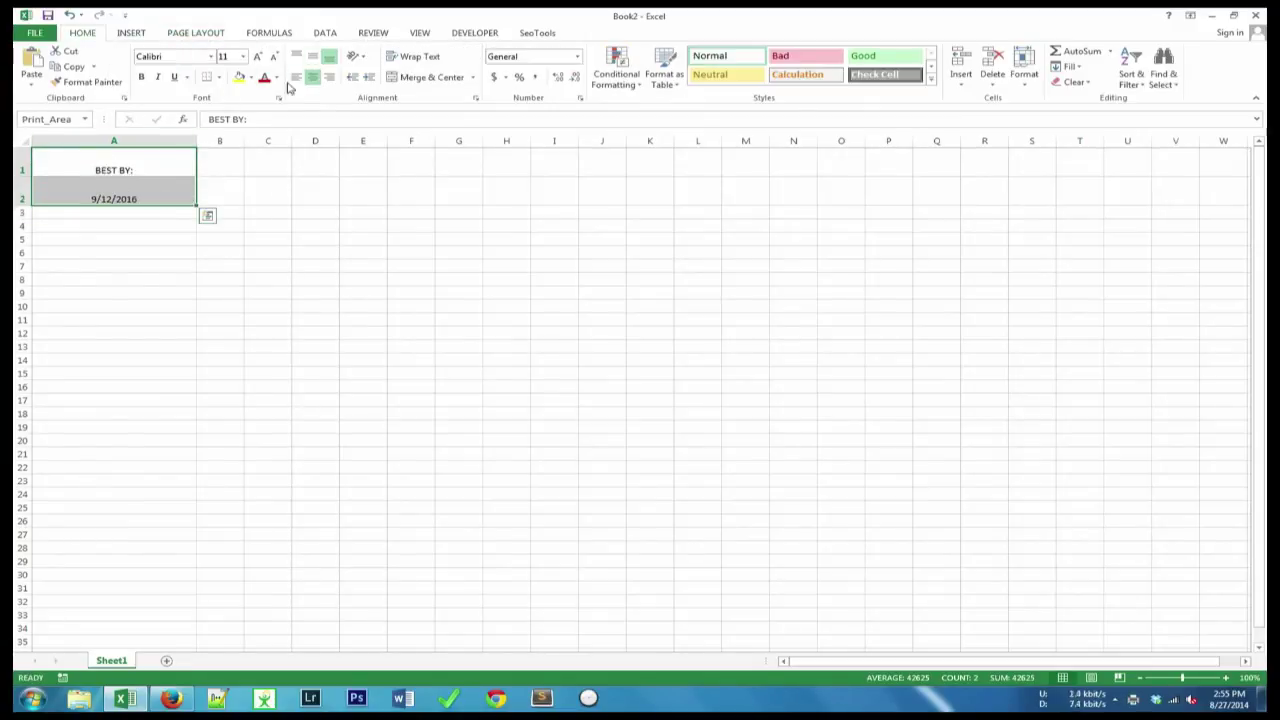
pyautogui.click(316, 55)
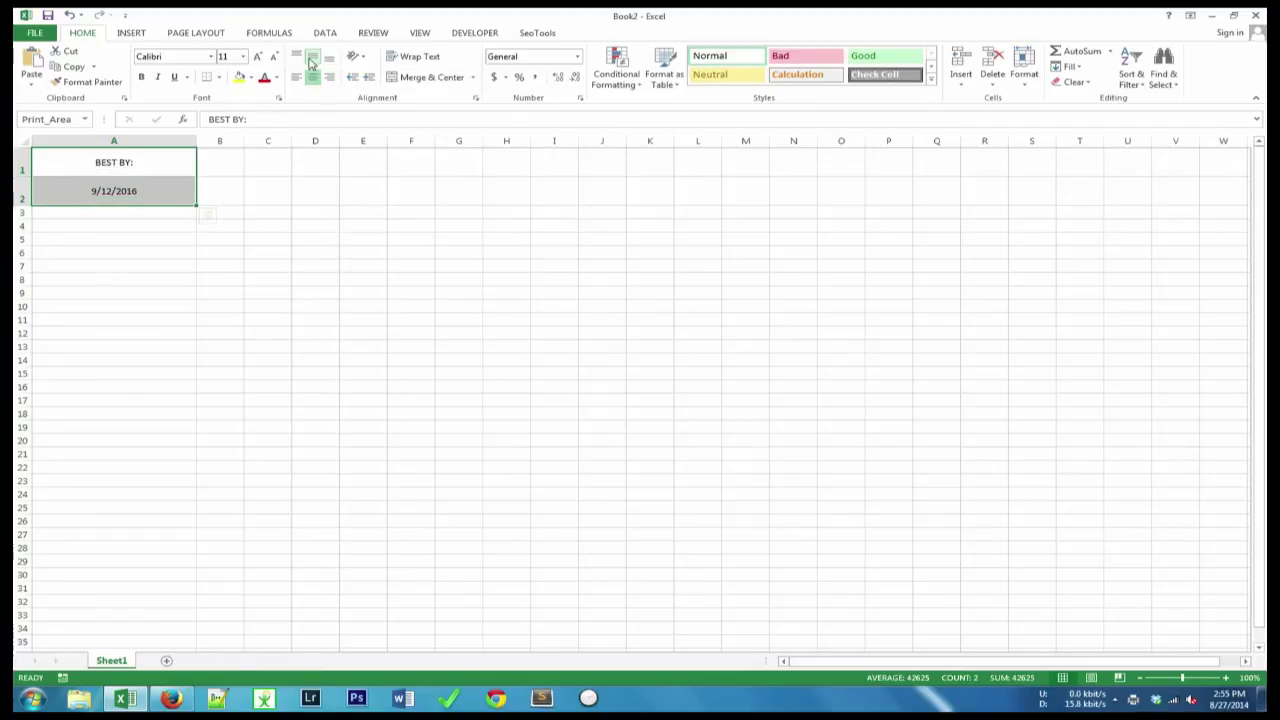
pyautogui.click(257, 57)
pyautogui.click(257, 57)
pyautogui.click(257, 57)
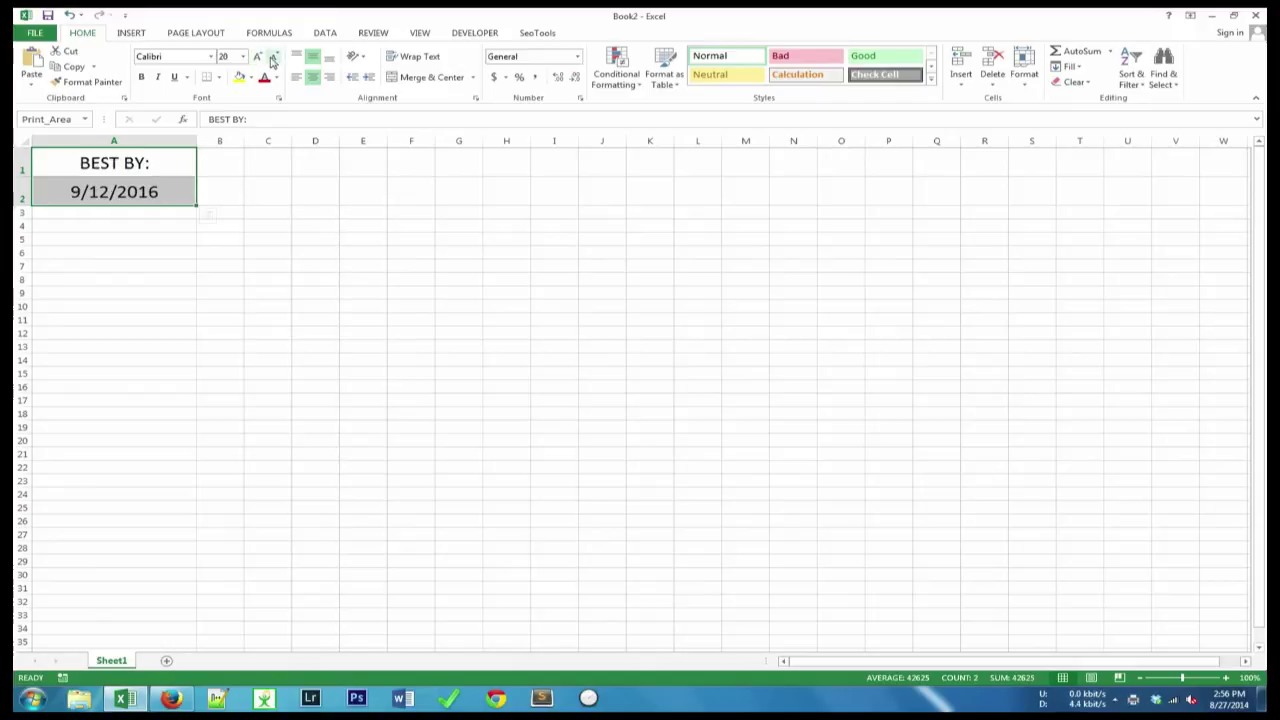
pyautogui.click(273, 57)
pyautogui.click(141, 77)
# Step: Enlarge the A2 date to 22 points, leaving BEST BY: at 18
pyautogui.click(138, 170)
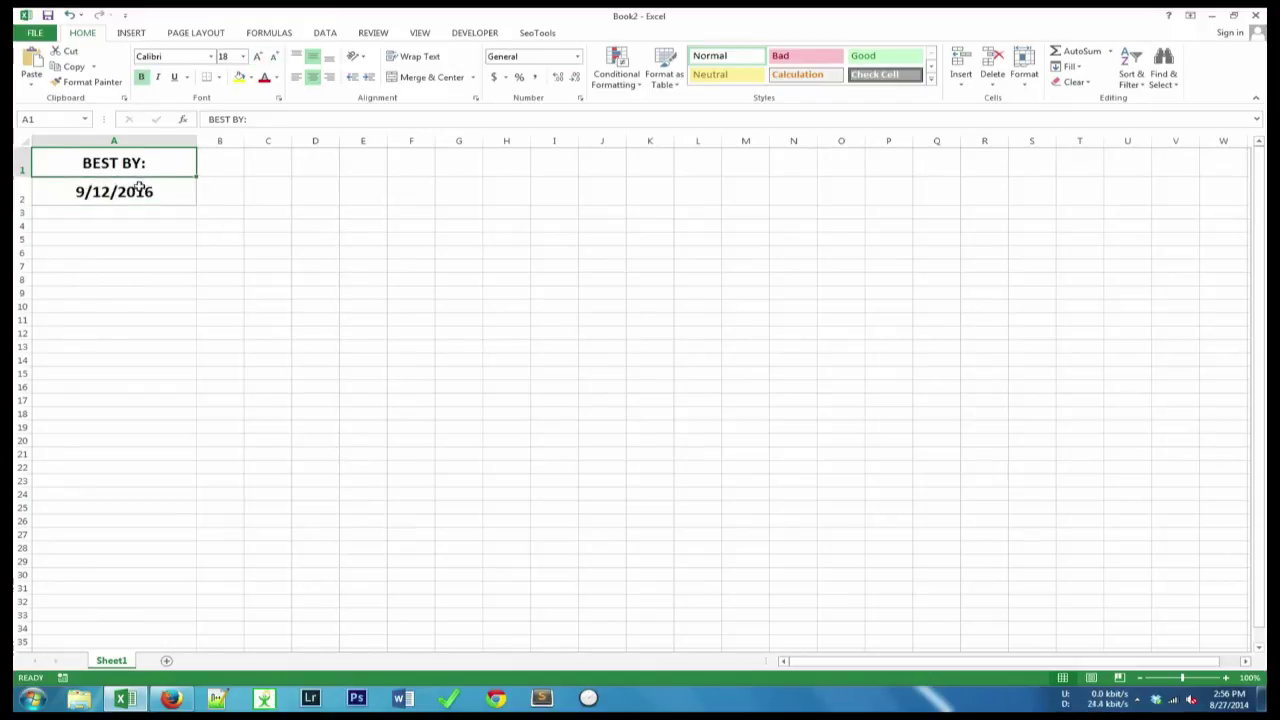
pyautogui.click(140, 186)
pyautogui.click(259, 57)
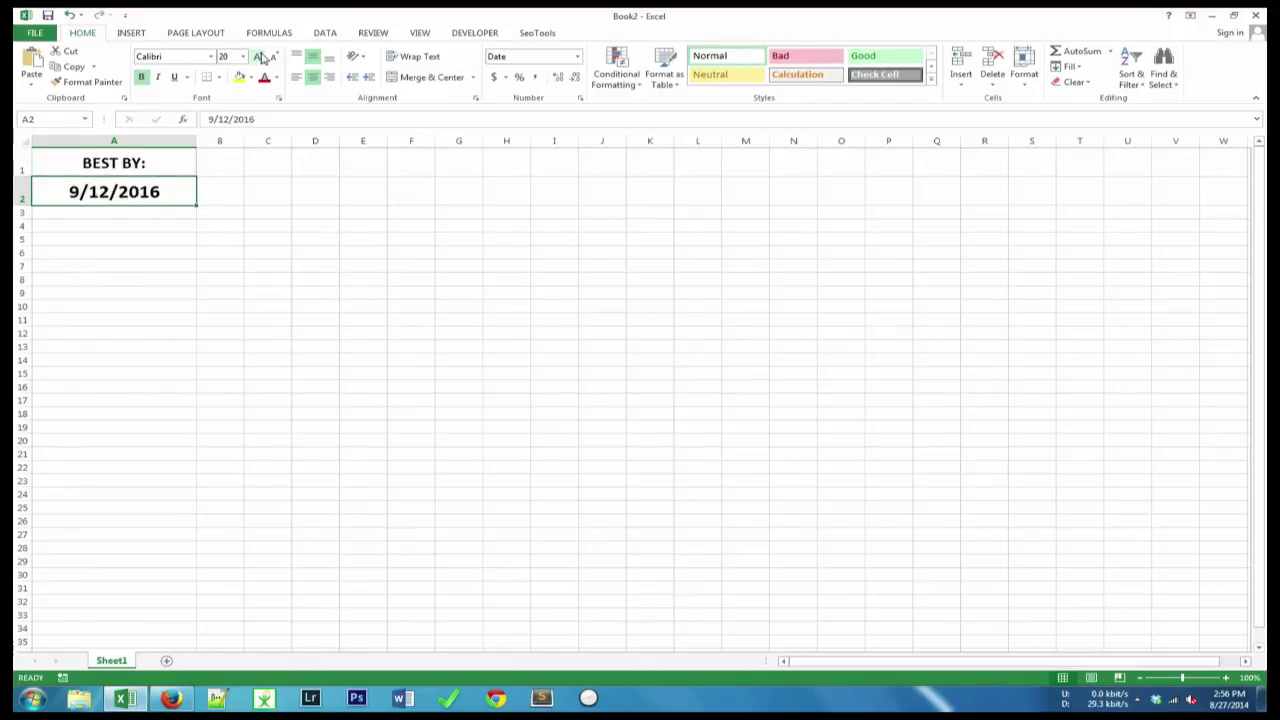
pyautogui.click(219, 226)
pyautogui.click(150, 160)
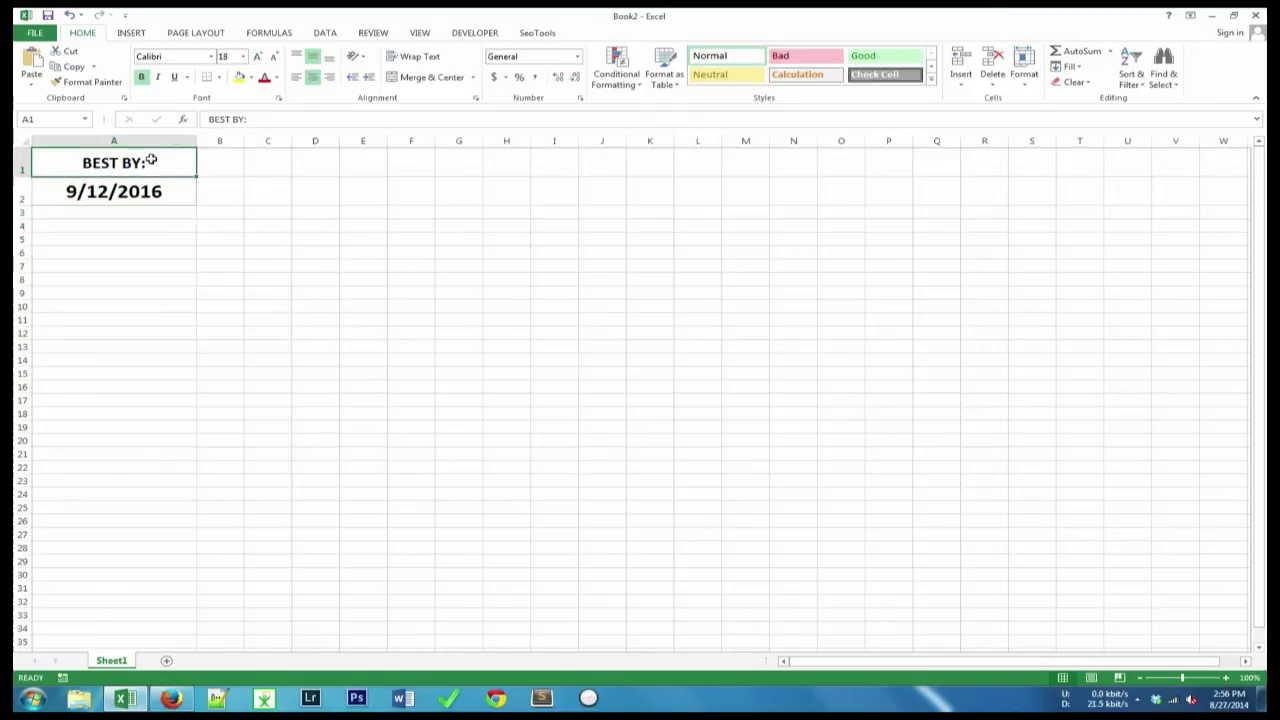
pyautogui.click(145, 189)
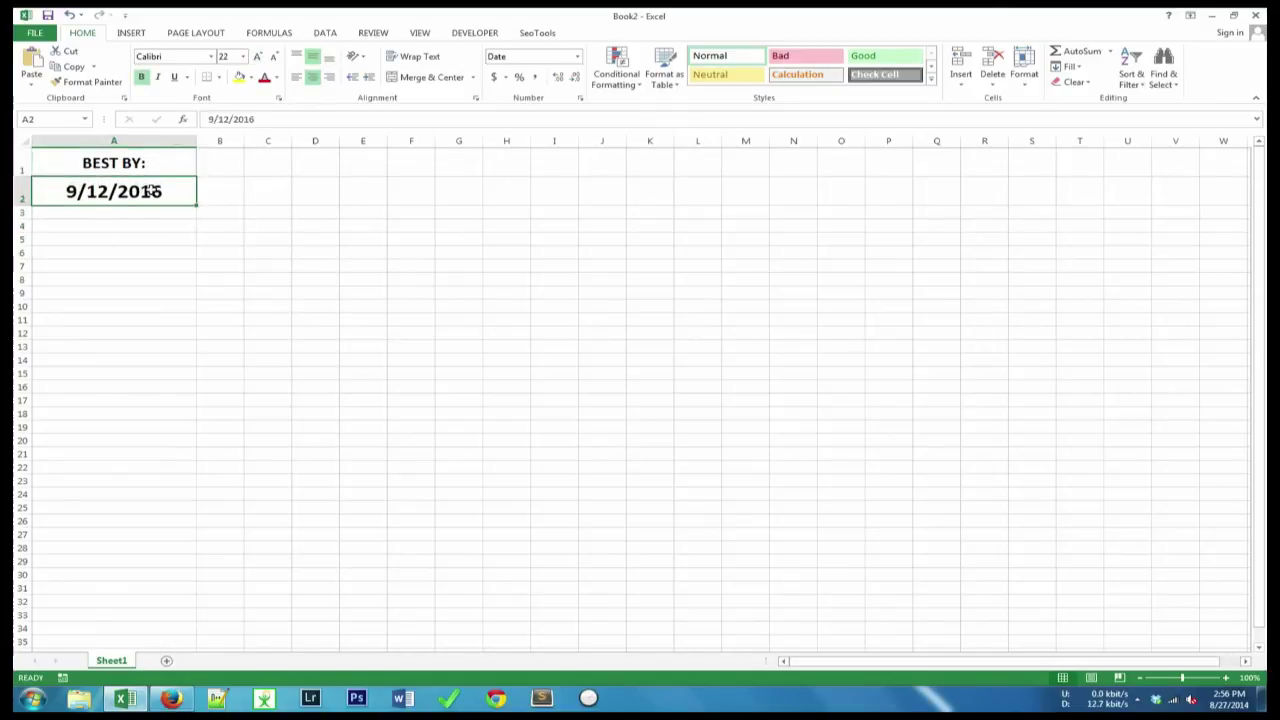
# Step: Open the Format Cells dialog for the date cell A2
pyautogui.rightClick(157, 190)
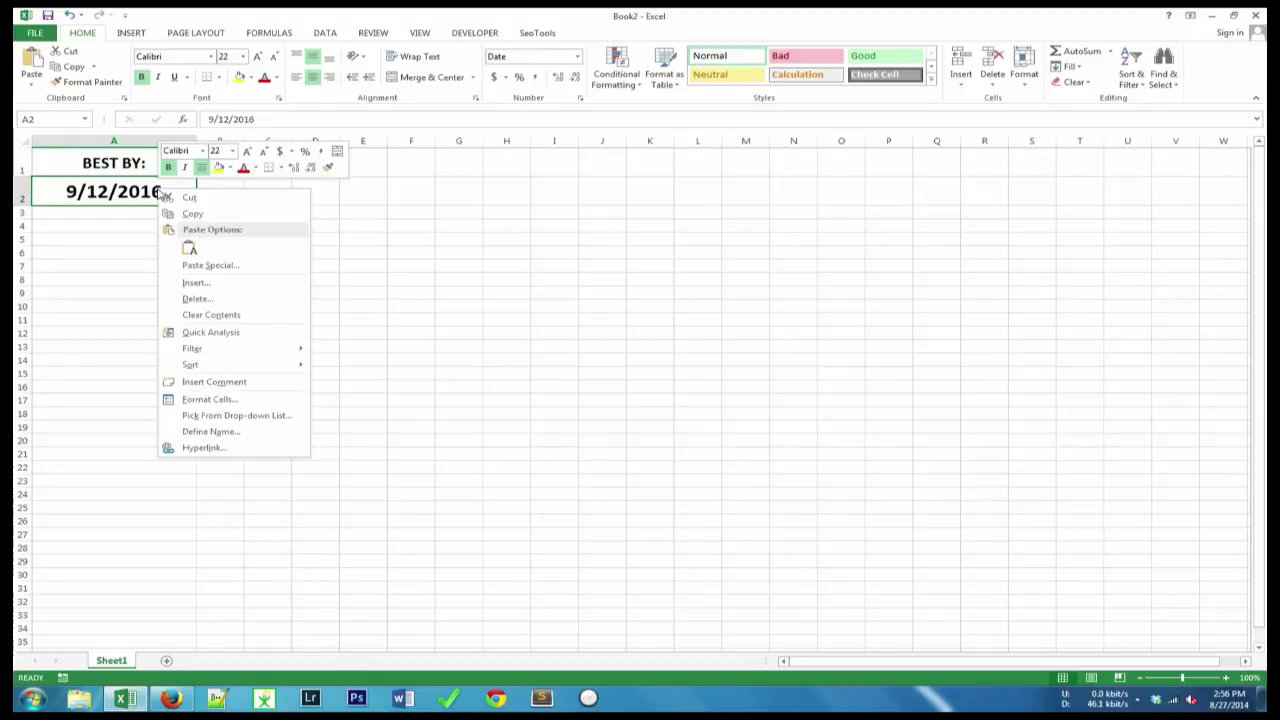
pyautogui.click(60, 205)
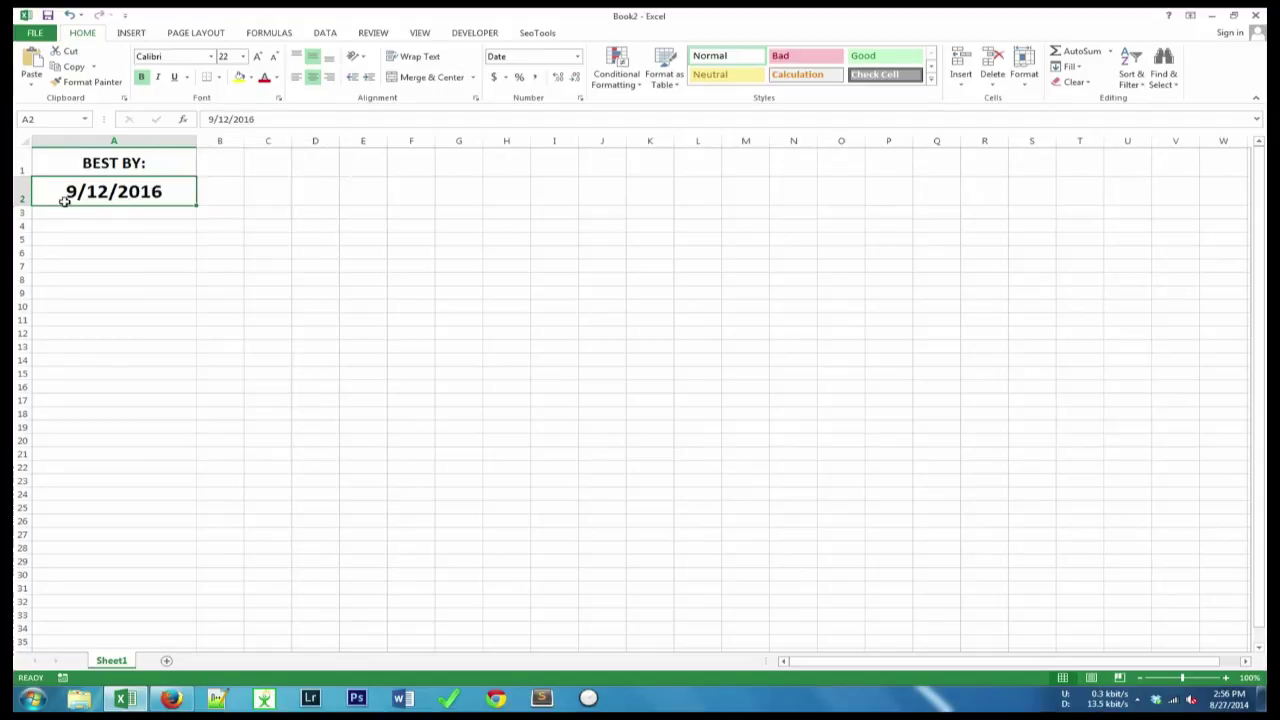
pyautogui.rightClick(106, 191)
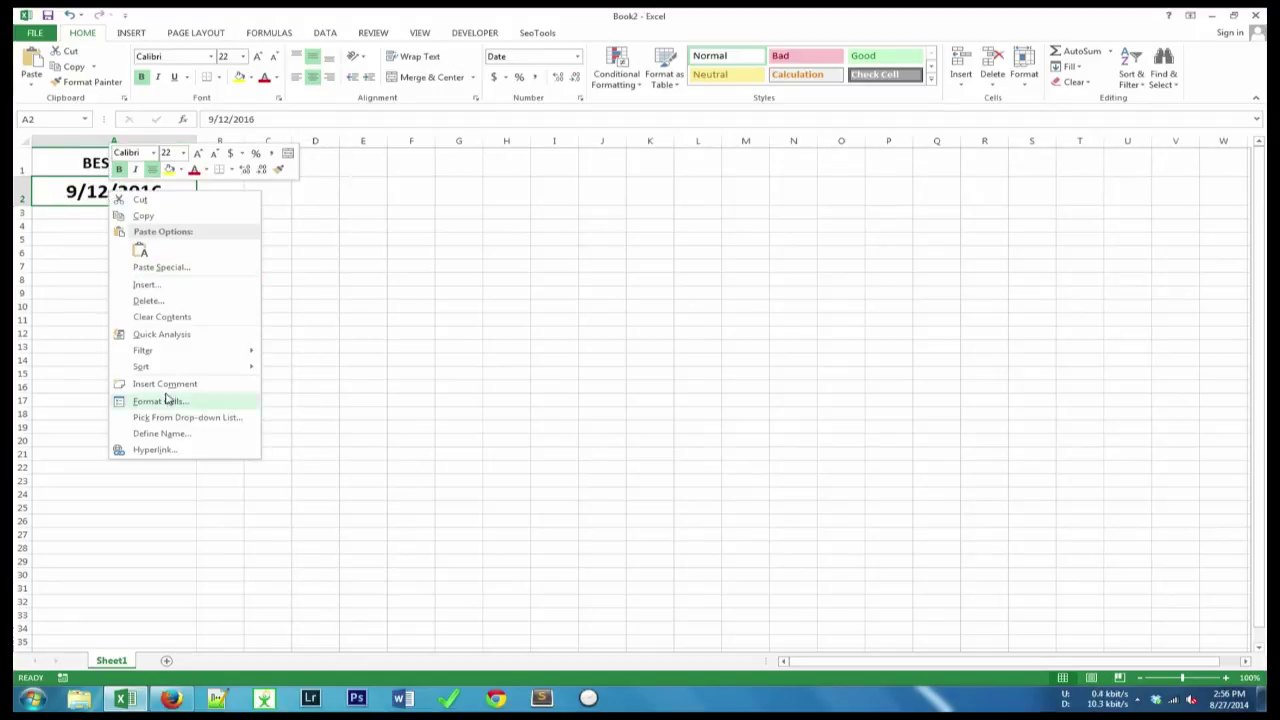
pyautogui.press('Escape')
pyautogui.rightClick(90, 186)
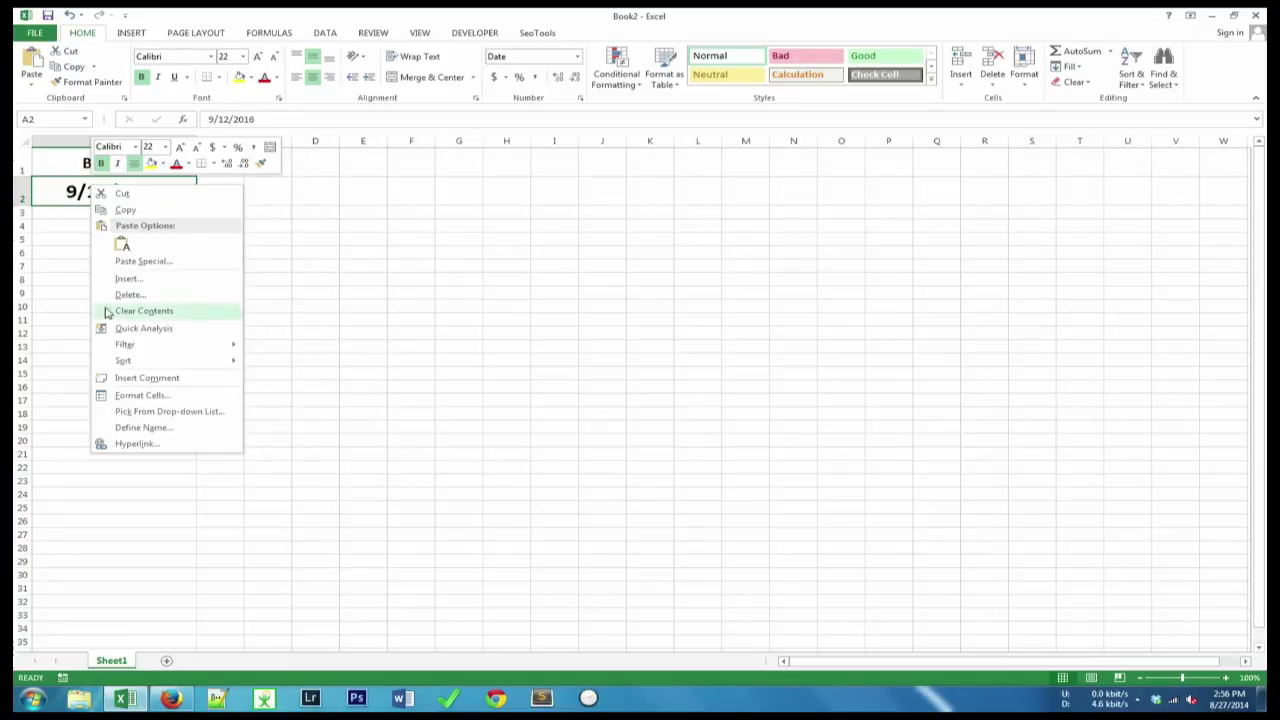
pyautogui.press('Escape')
pyautogui.hotkey('ctrl', '1')
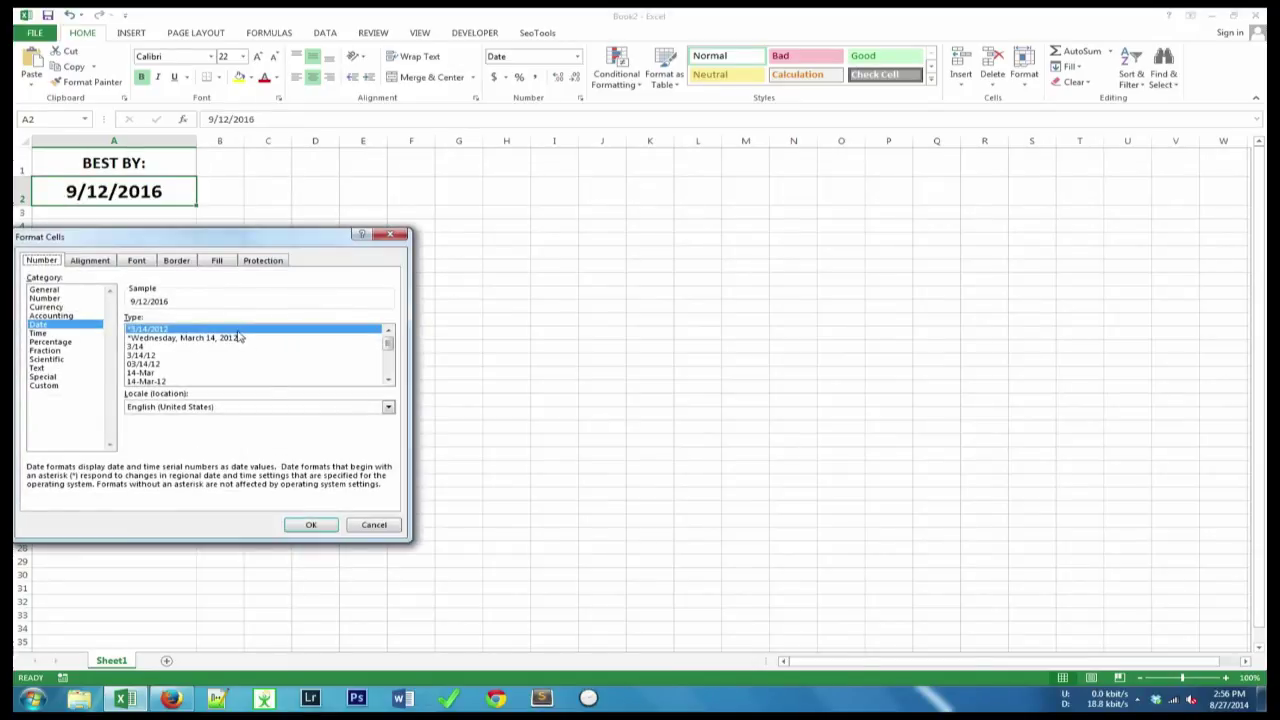
pyautogui.moveTo(163, 241); pyautogui.dragTo(448, 182)
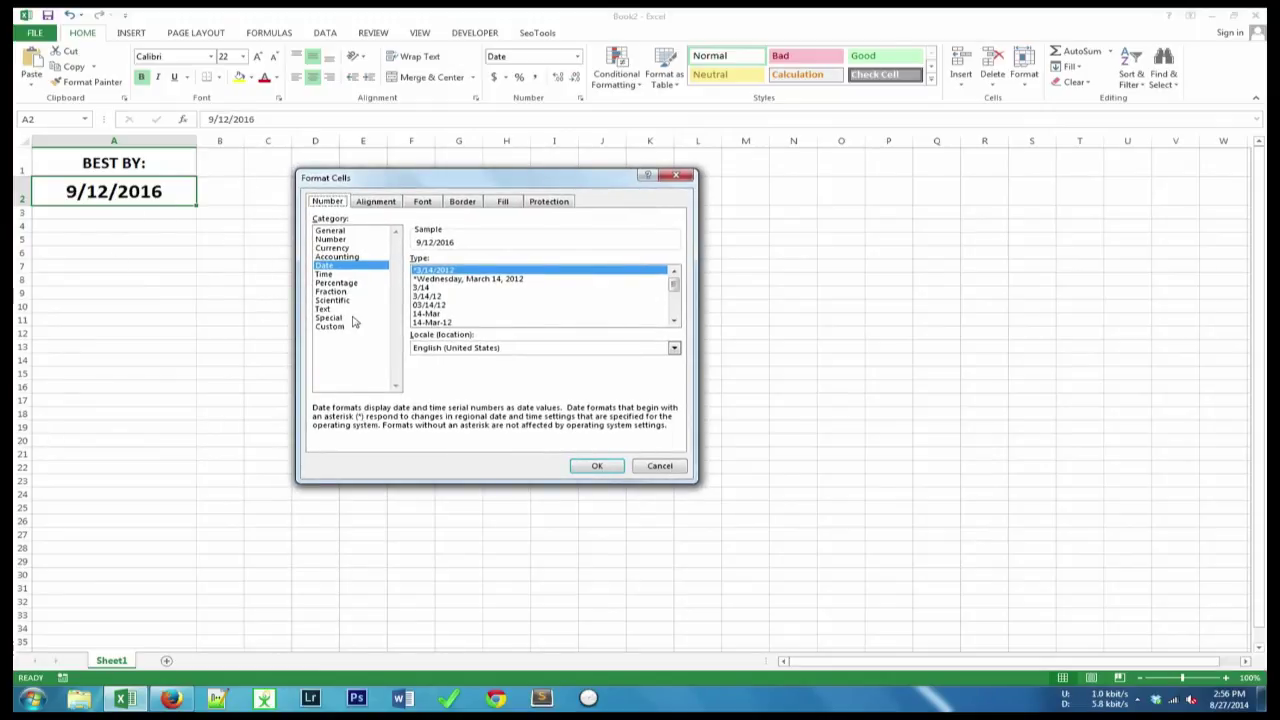
# Step: Give the A2 date a custom mm/dd/yyyy number format
pyautogui.click(350, 318)
pyautogui.click(343, 327)
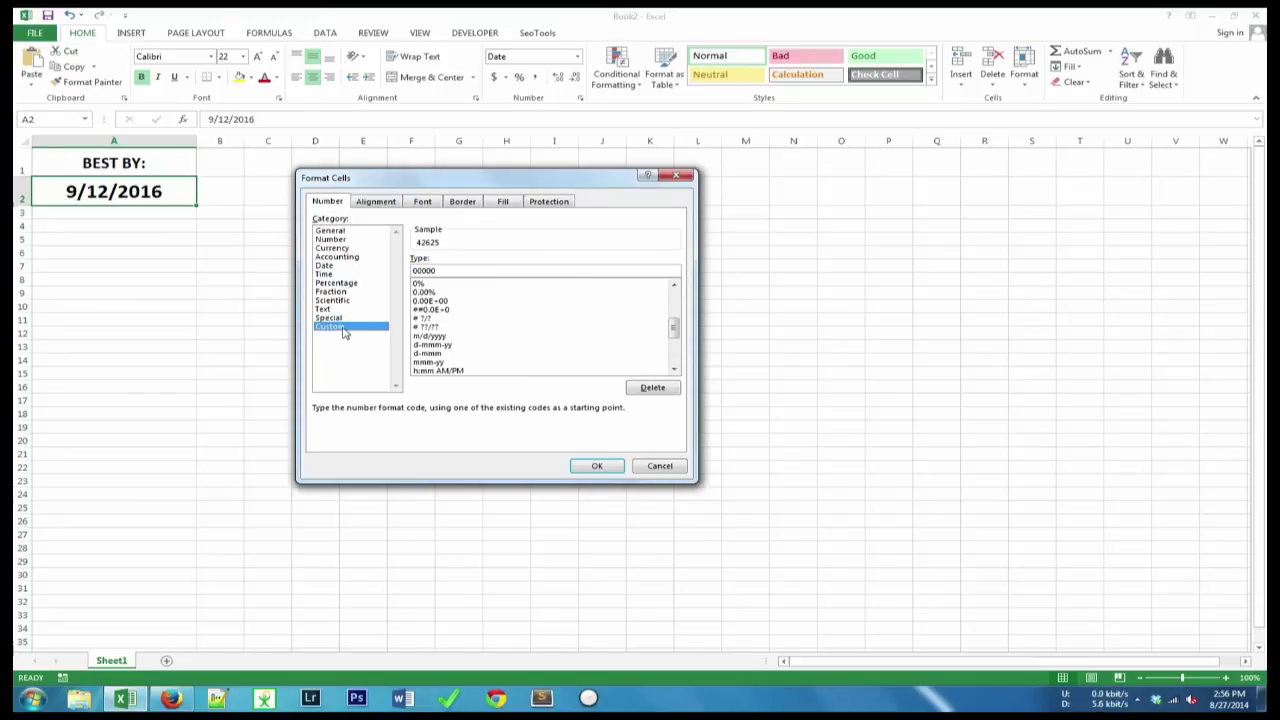
pyautogui.click(334, 266)
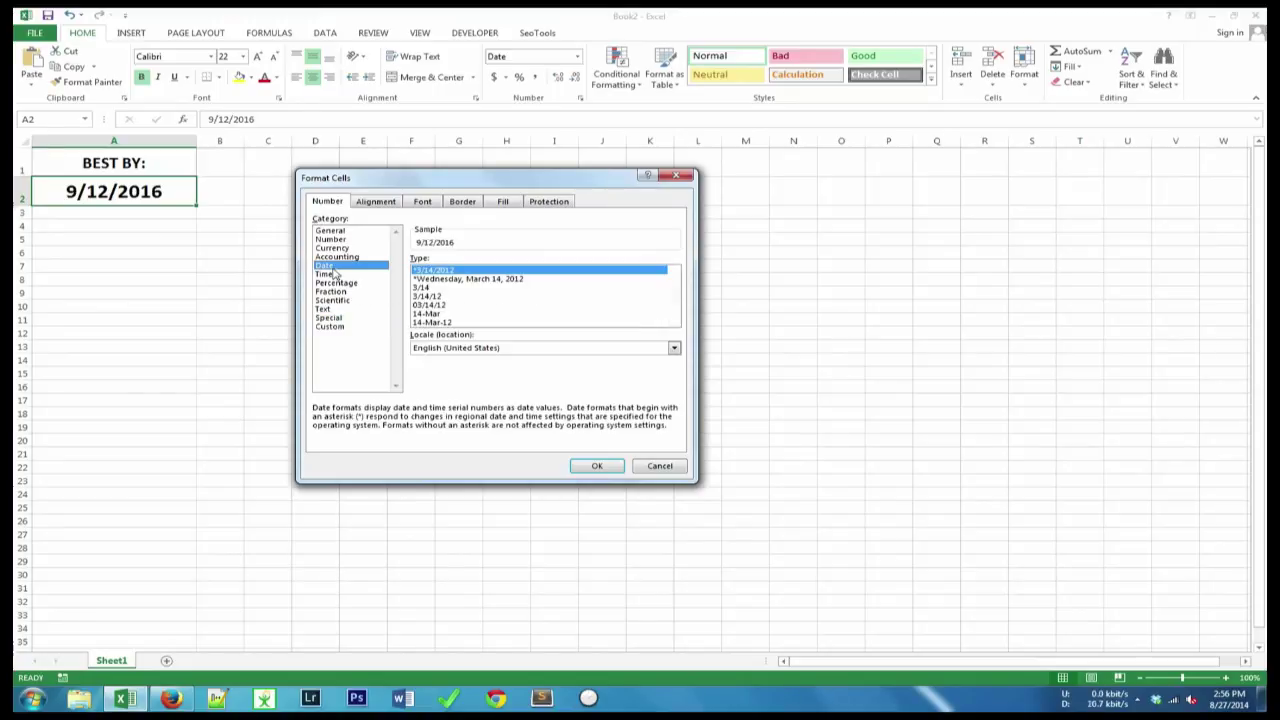
pyautogui.click(441, 297)
pyautogui.click(326, 327)
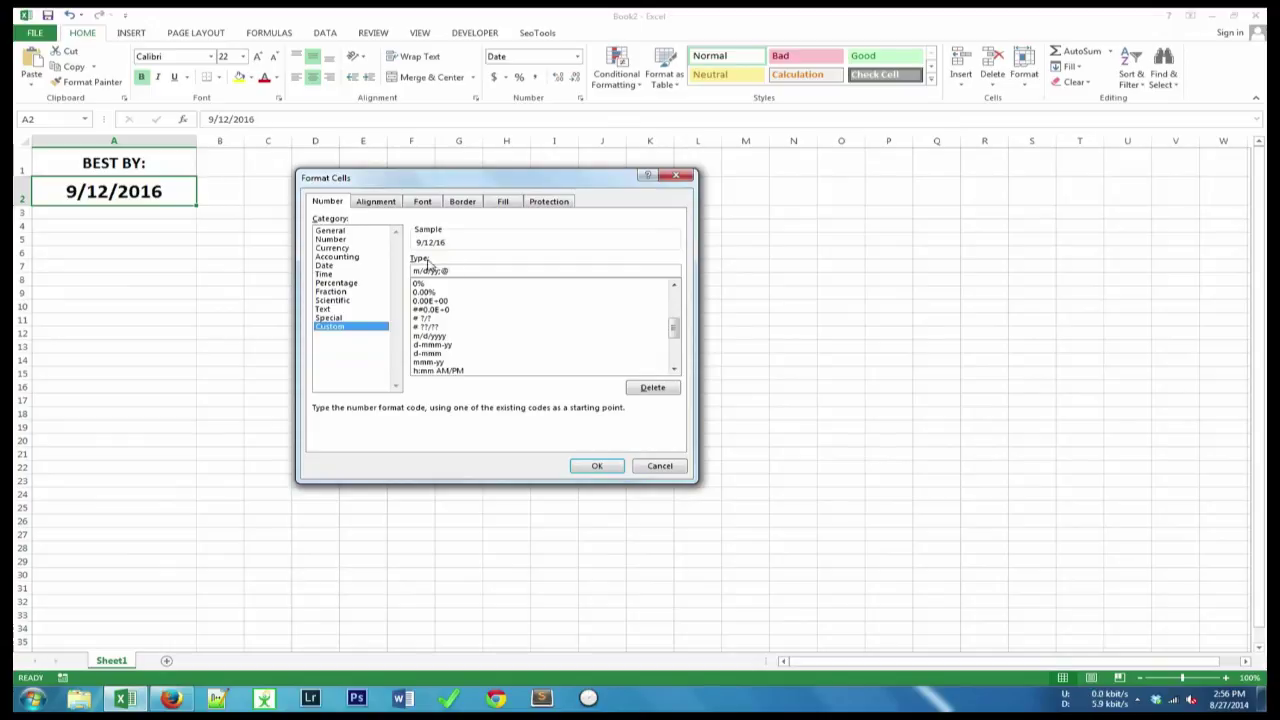
pyautogui.moveTo(459, 267); pyautogui.dragTo(405, 265)
pyautogui.write('m/dd/')
pyautogui.write('yy')
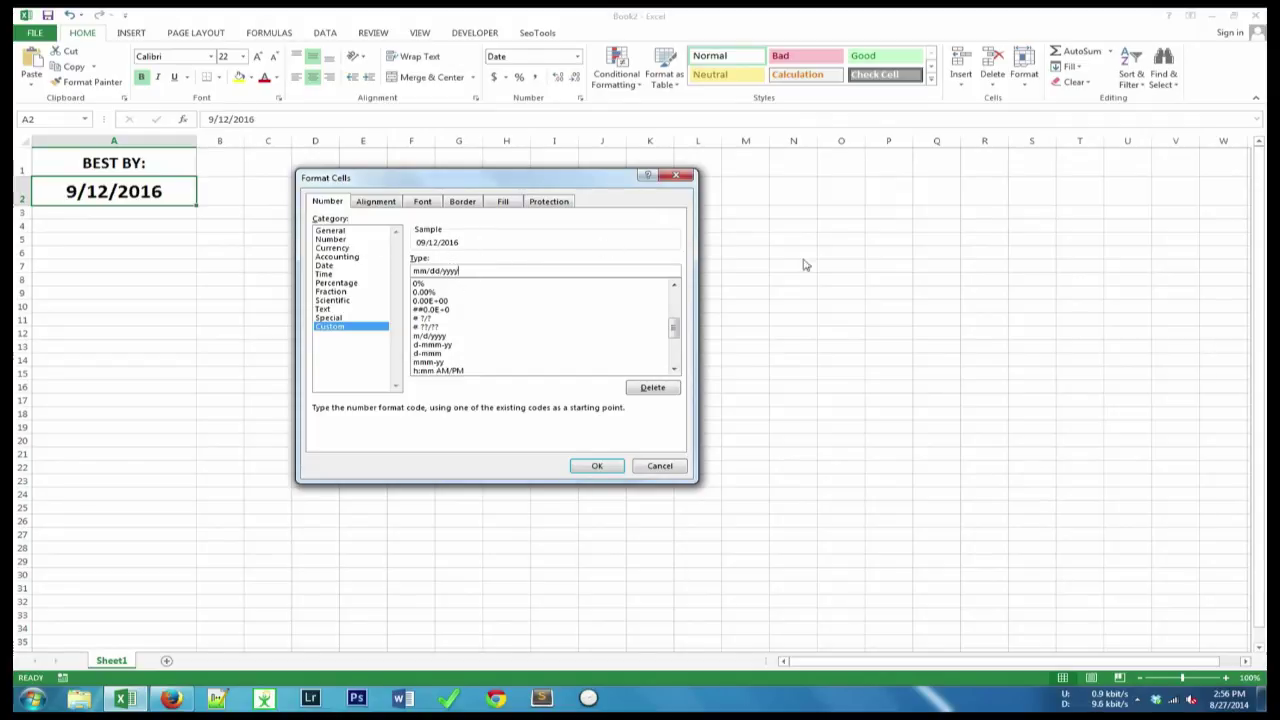
pyautogui.click(596, 467)
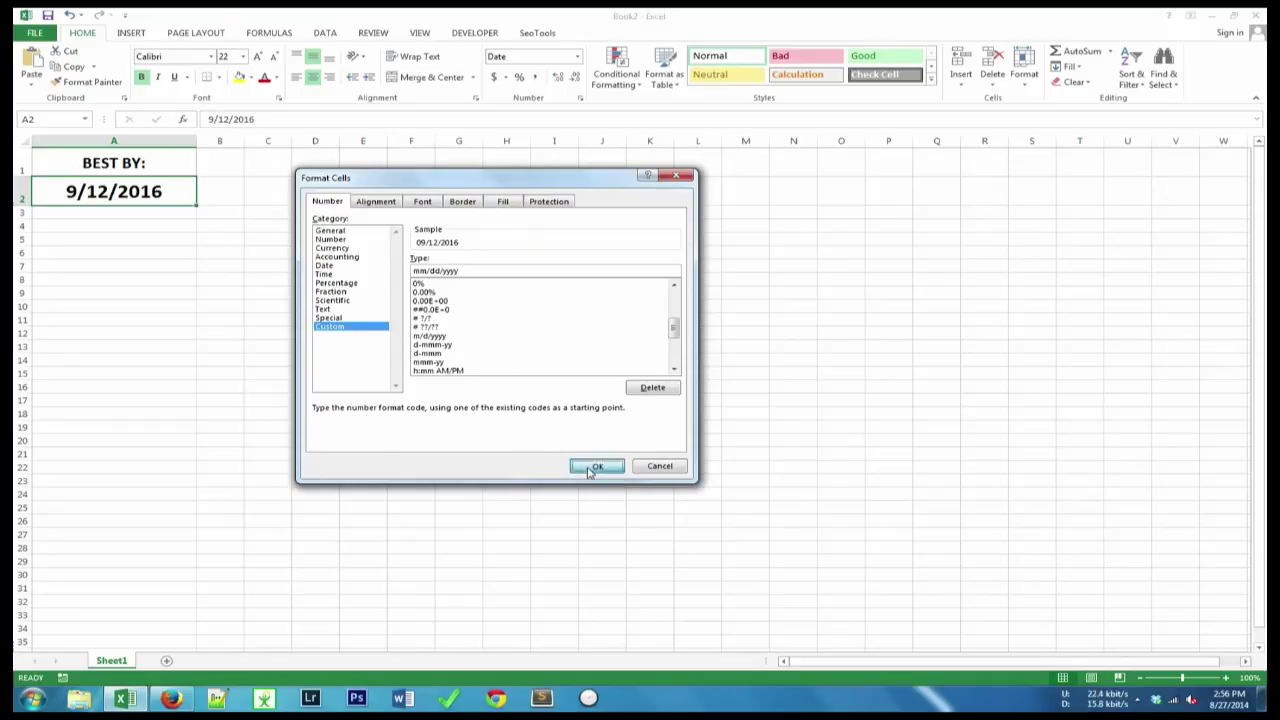
# Step: Enter 'December 2015' into A2 as a test date
pyautogui.click(102, 213)
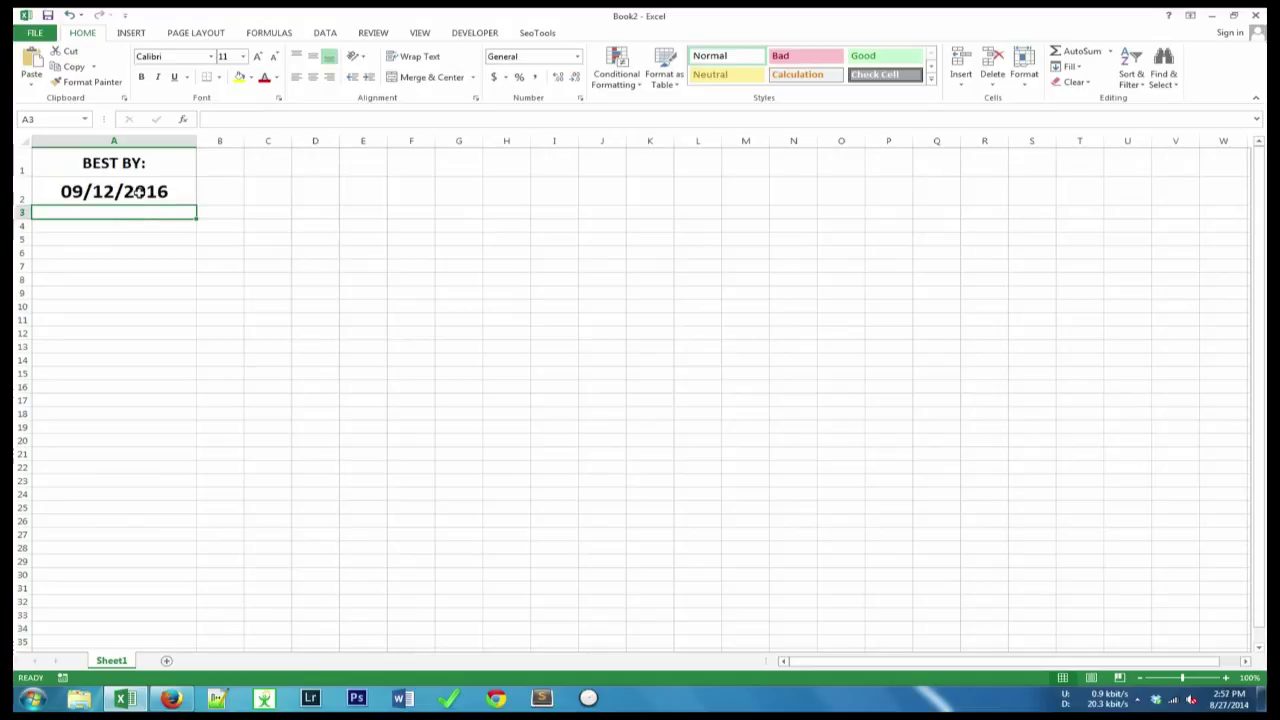
pyautogui.click(117, 192)
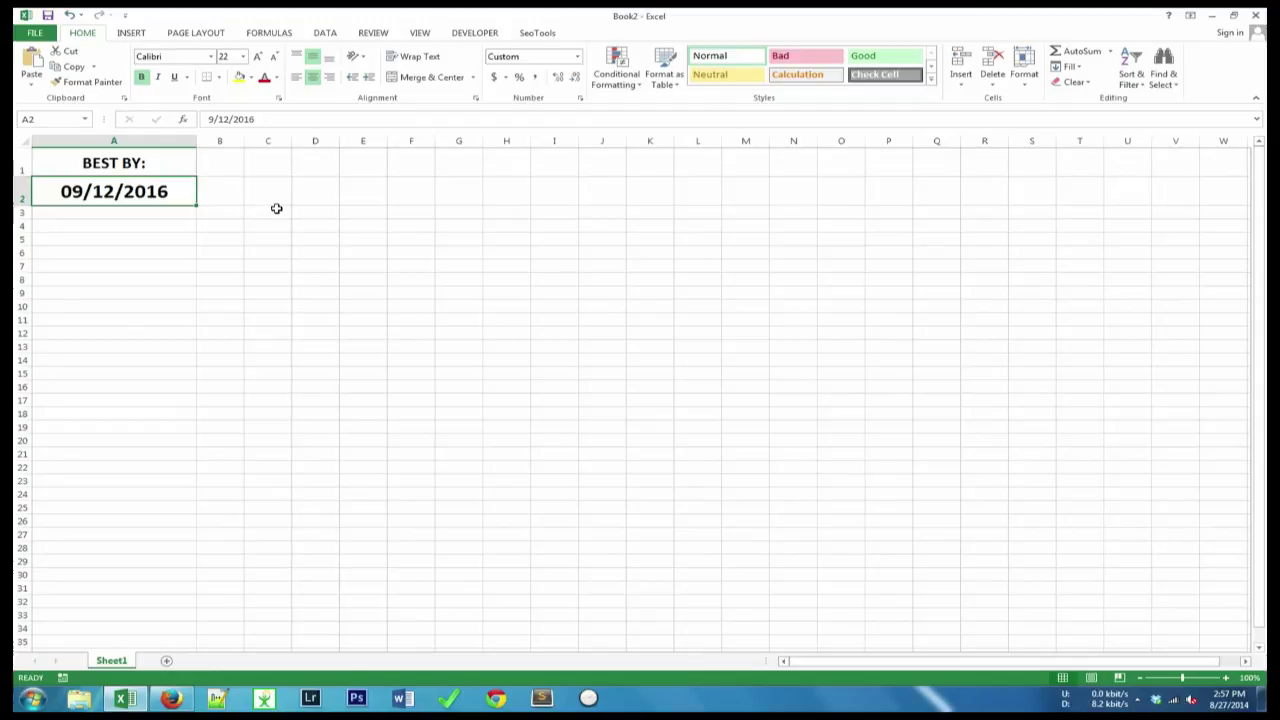
pyautogui.write('Da')
pyautogui.press('BackSpace')
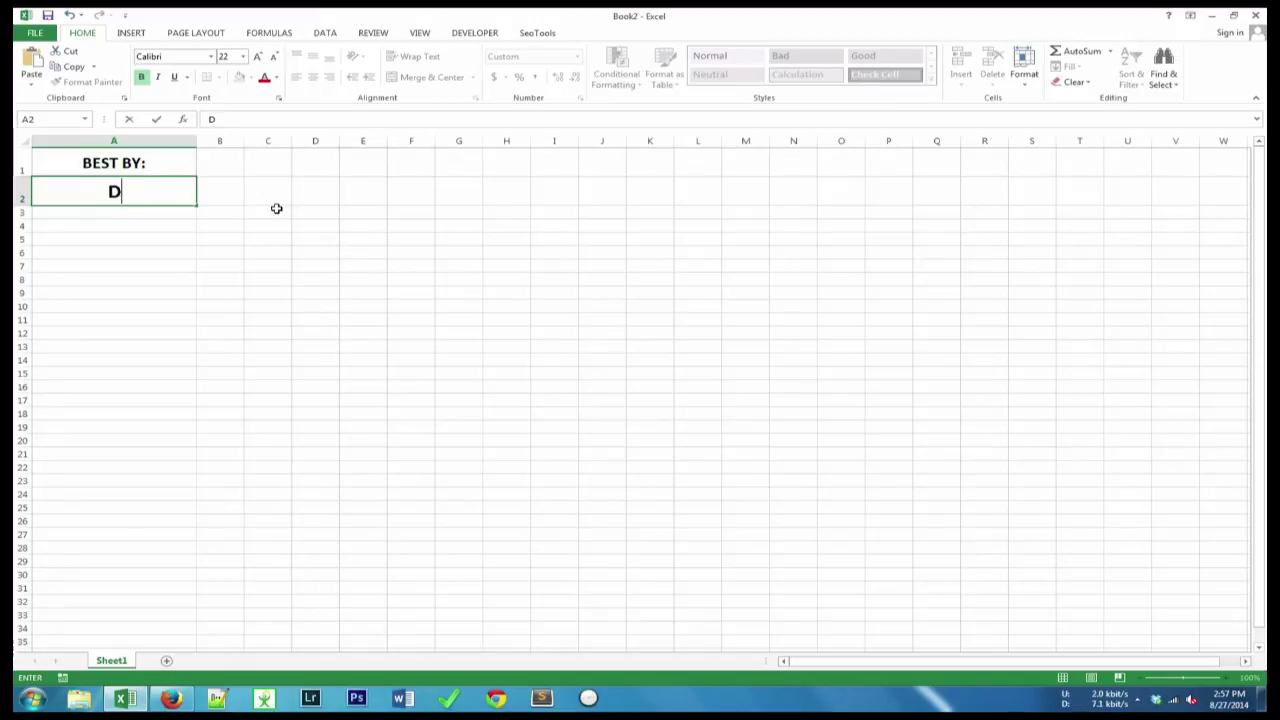
pyautogui.write('ecember ')
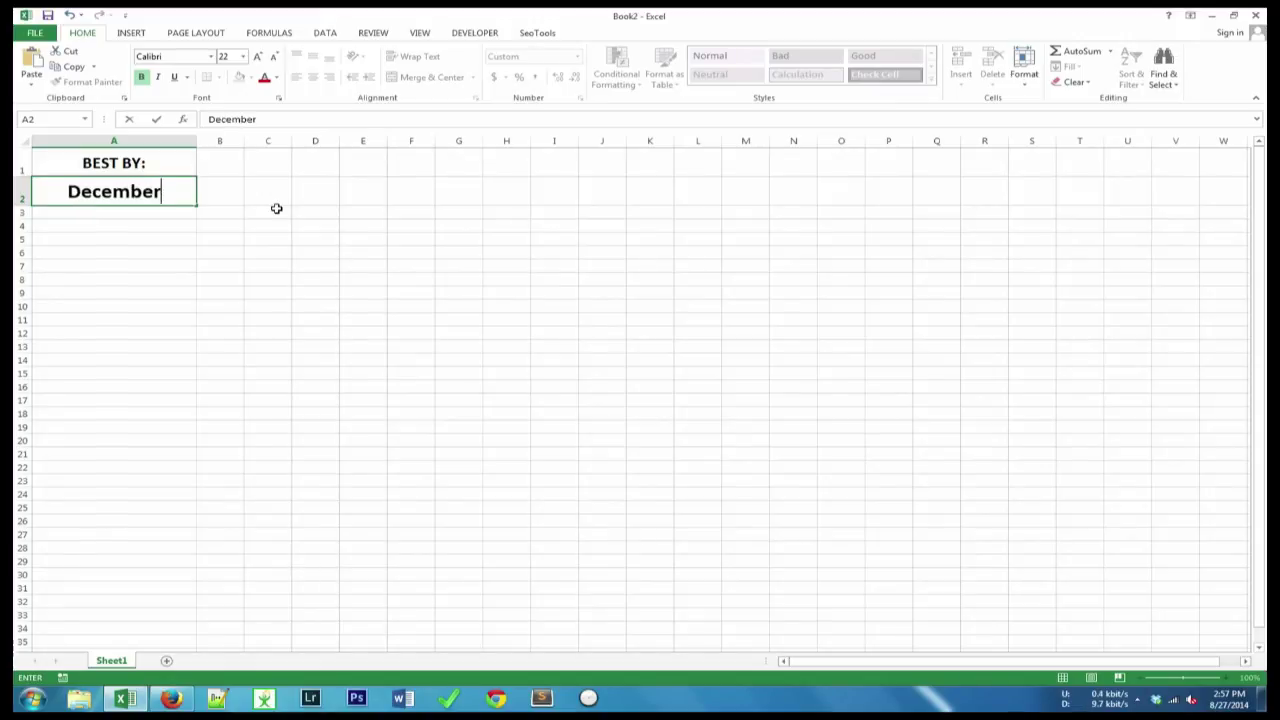
pyautogui.write('20')
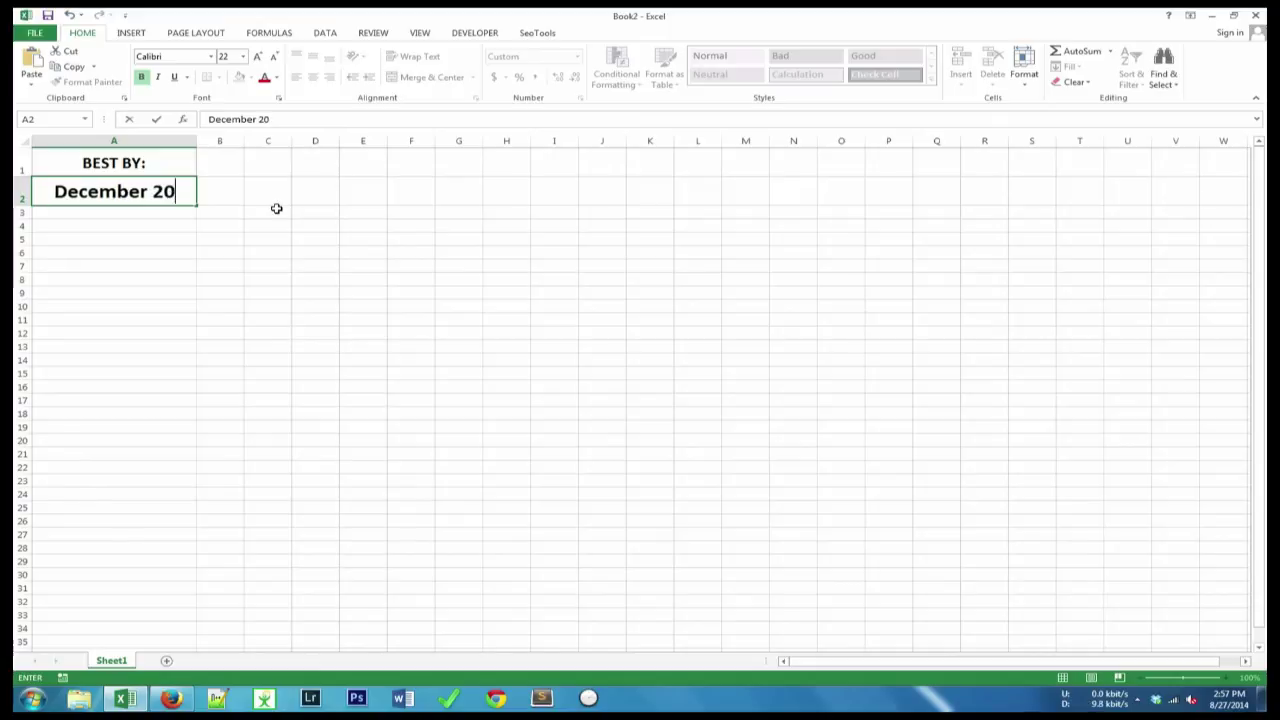
pyautogui.write('15')
pyautogui.press('Return')
# Step: Replace the A2 date with 12/14/2014
pyautogui.press('Up')
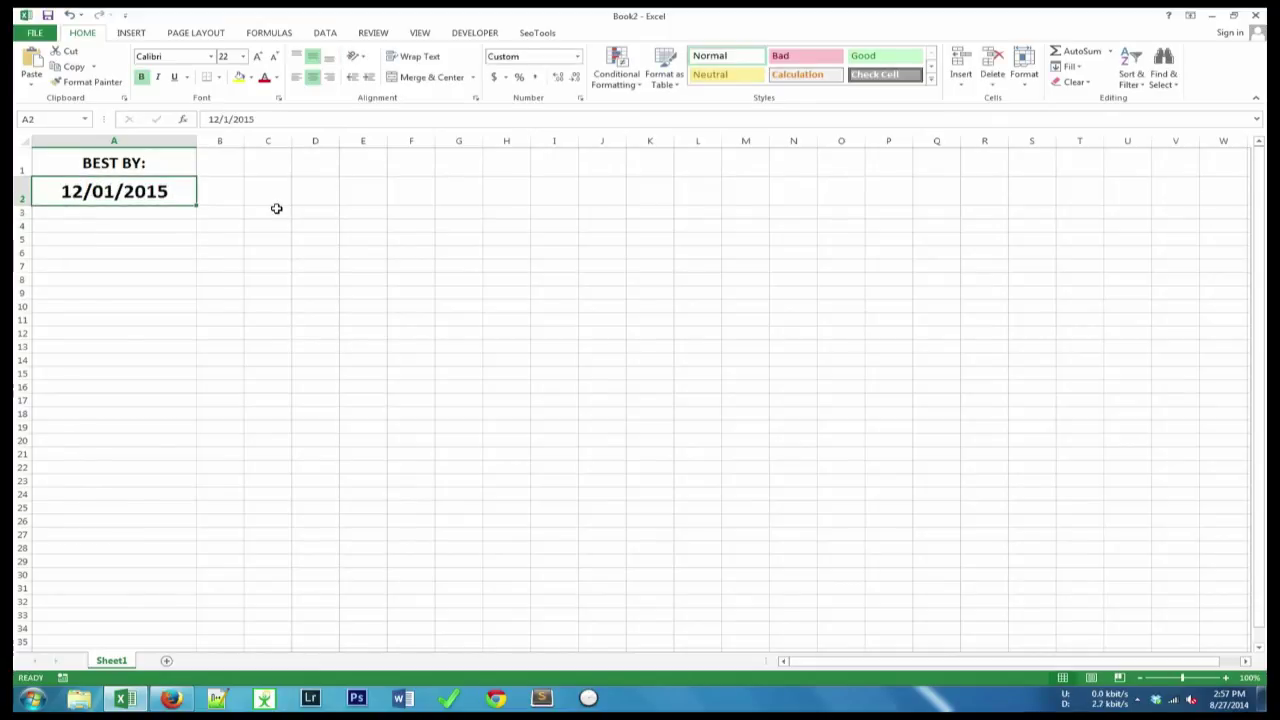
pyautogui.write('12/')
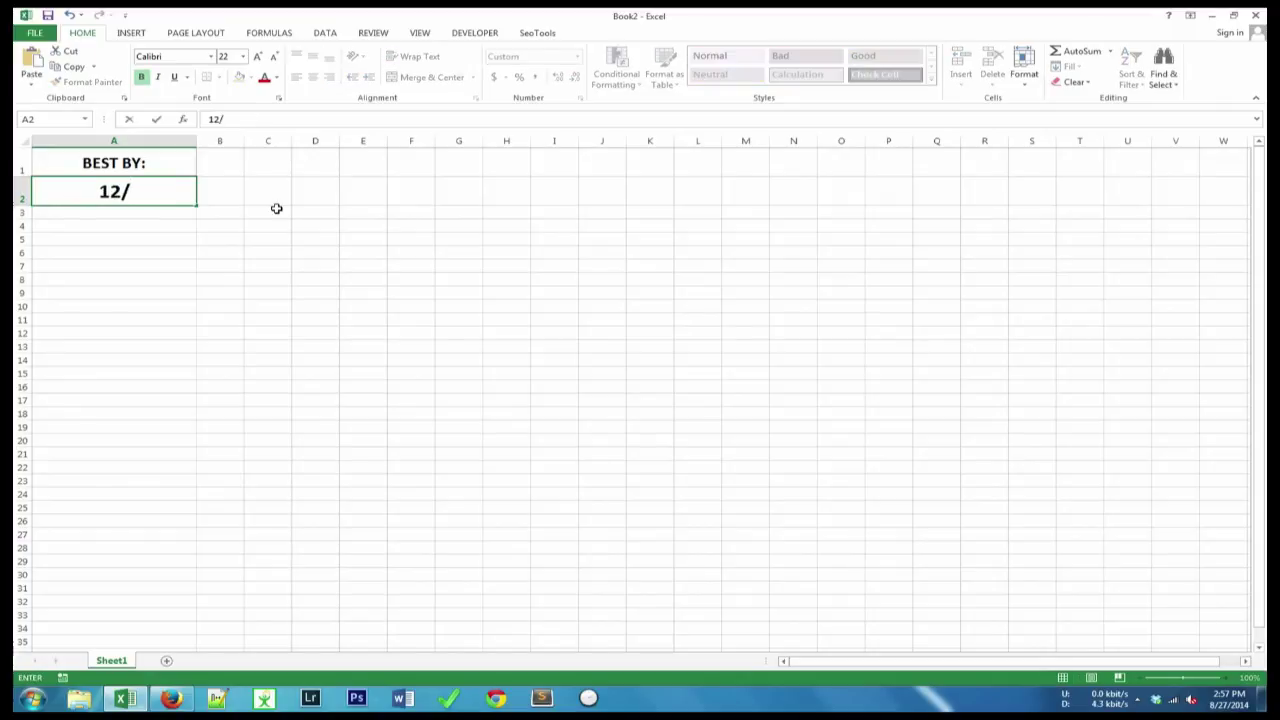
pyautogui.write('14/2014')
pyautogui.press('Return')
pyautogui.press('Up')
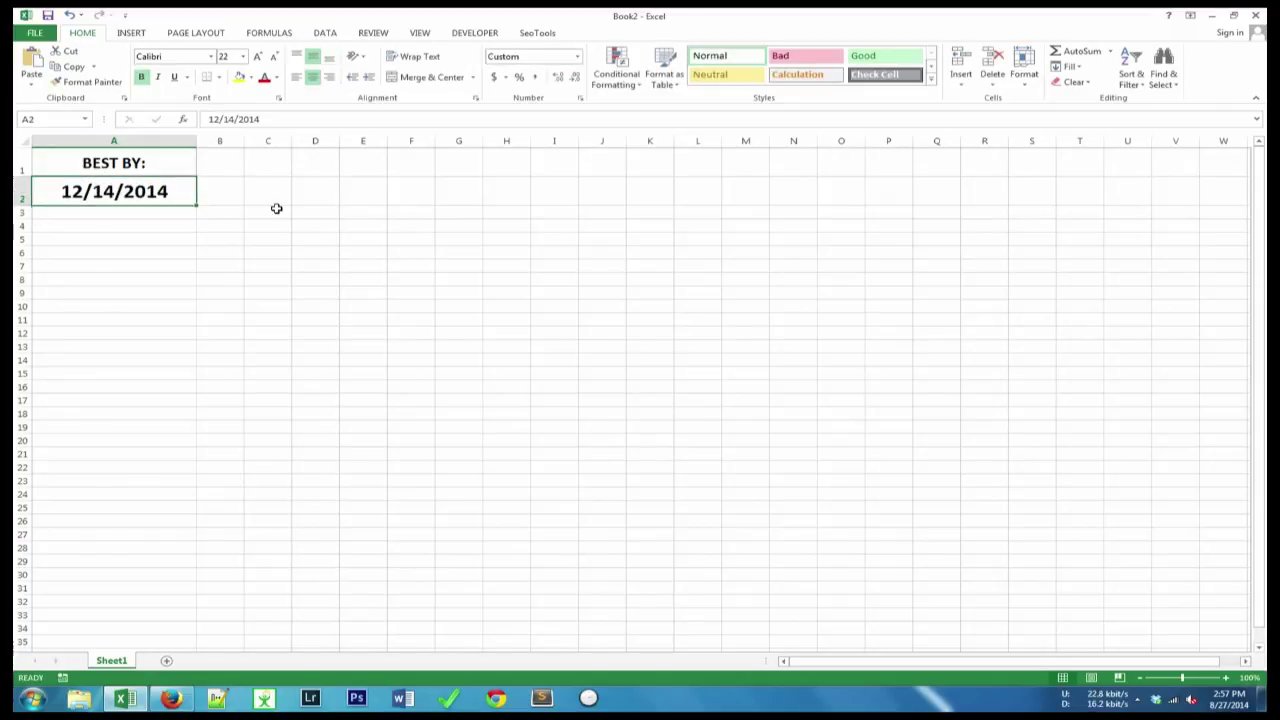
# Step: Print the BEST BY: 12/14/2014 label on the Zebra 3x1 printer
pyautogui.click(276, 208)
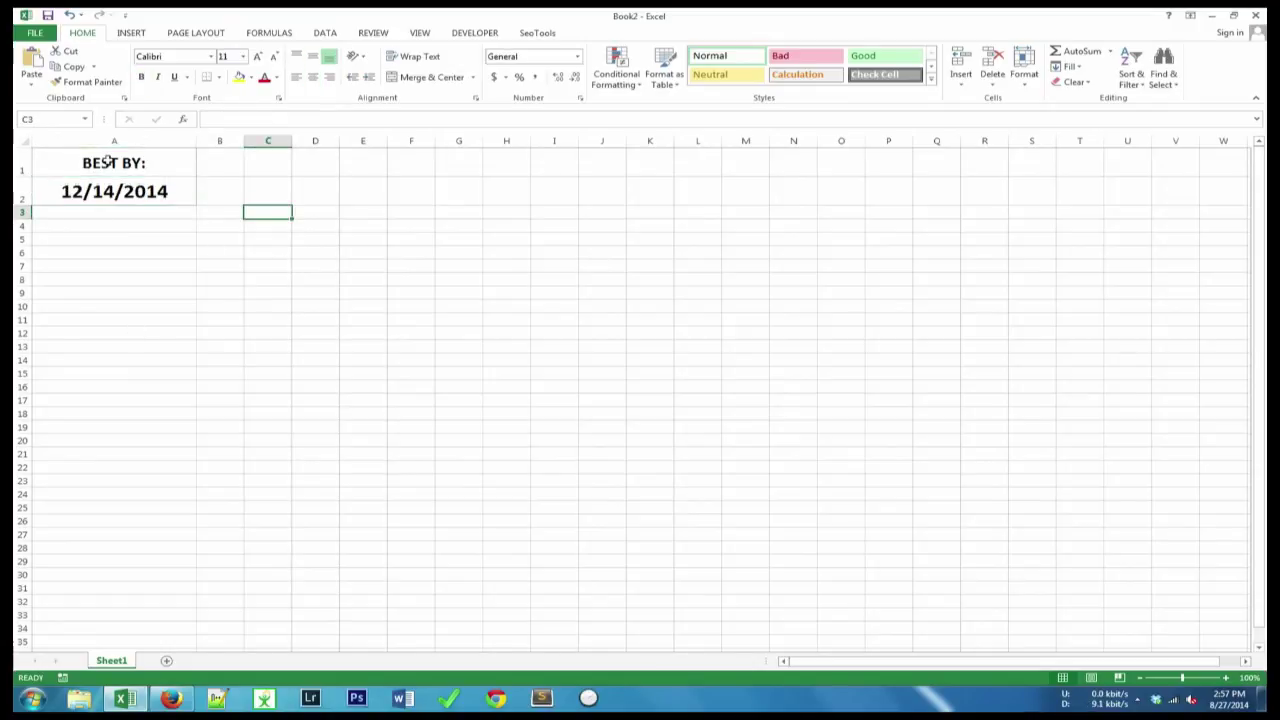
pyautogui.hotkey('ctrl', 'p')
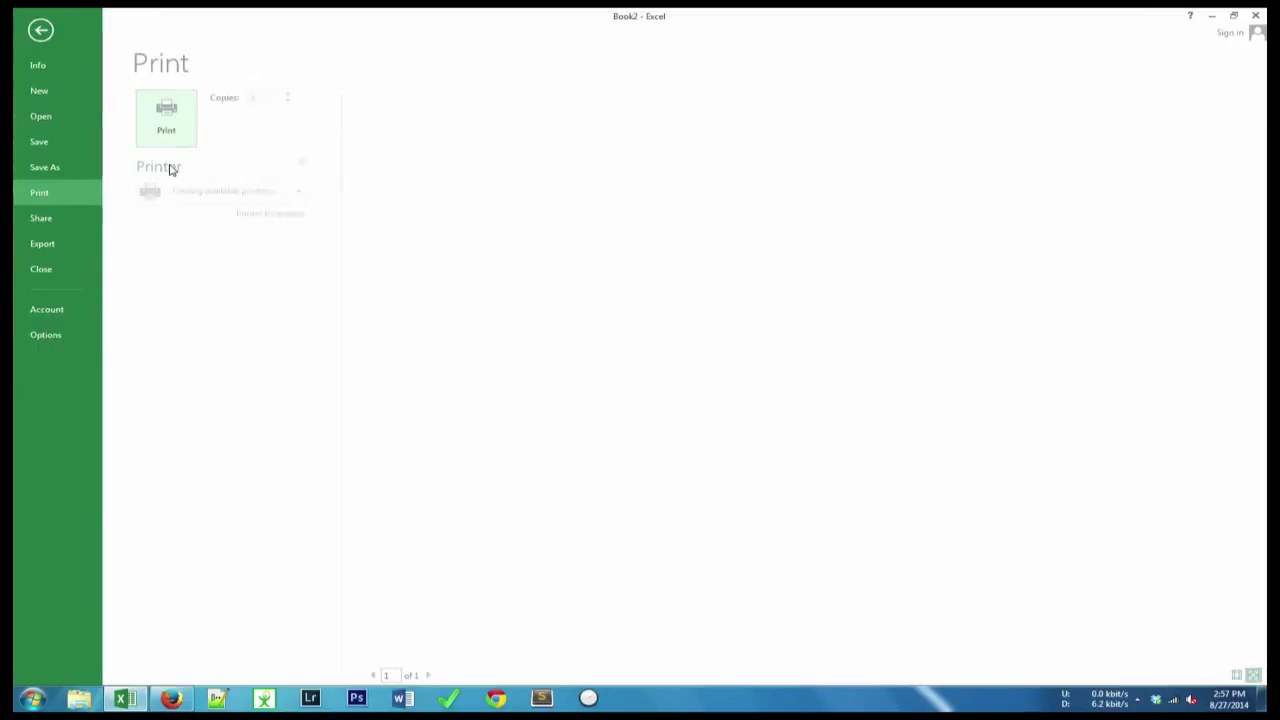
pyautogui.click(170, 110)
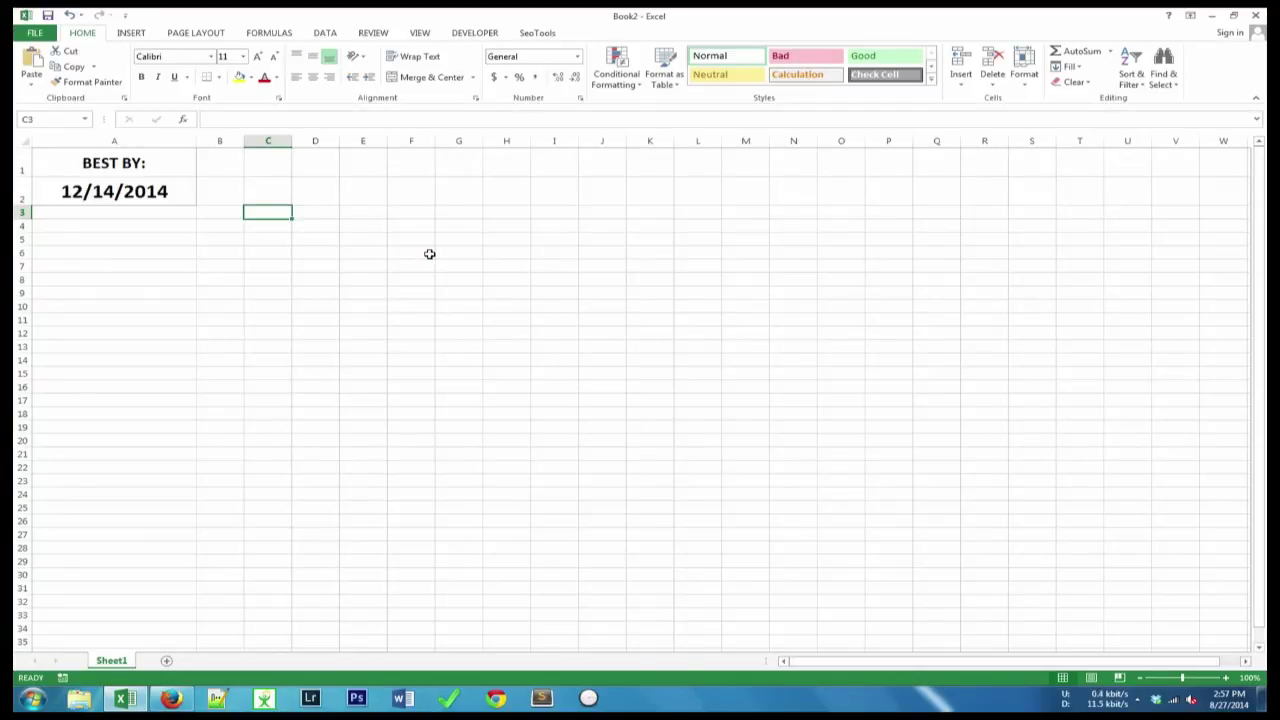
pyautogui.click(125, 225)
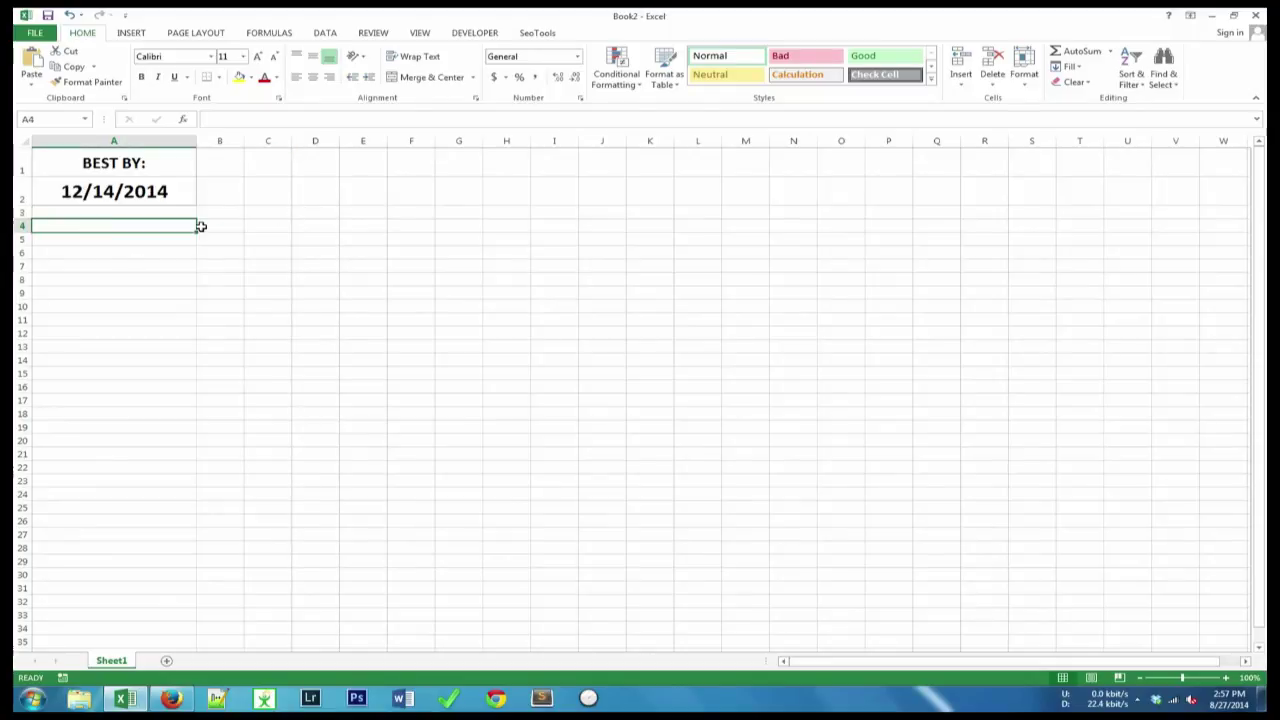
pyautogui.click(171, 184)
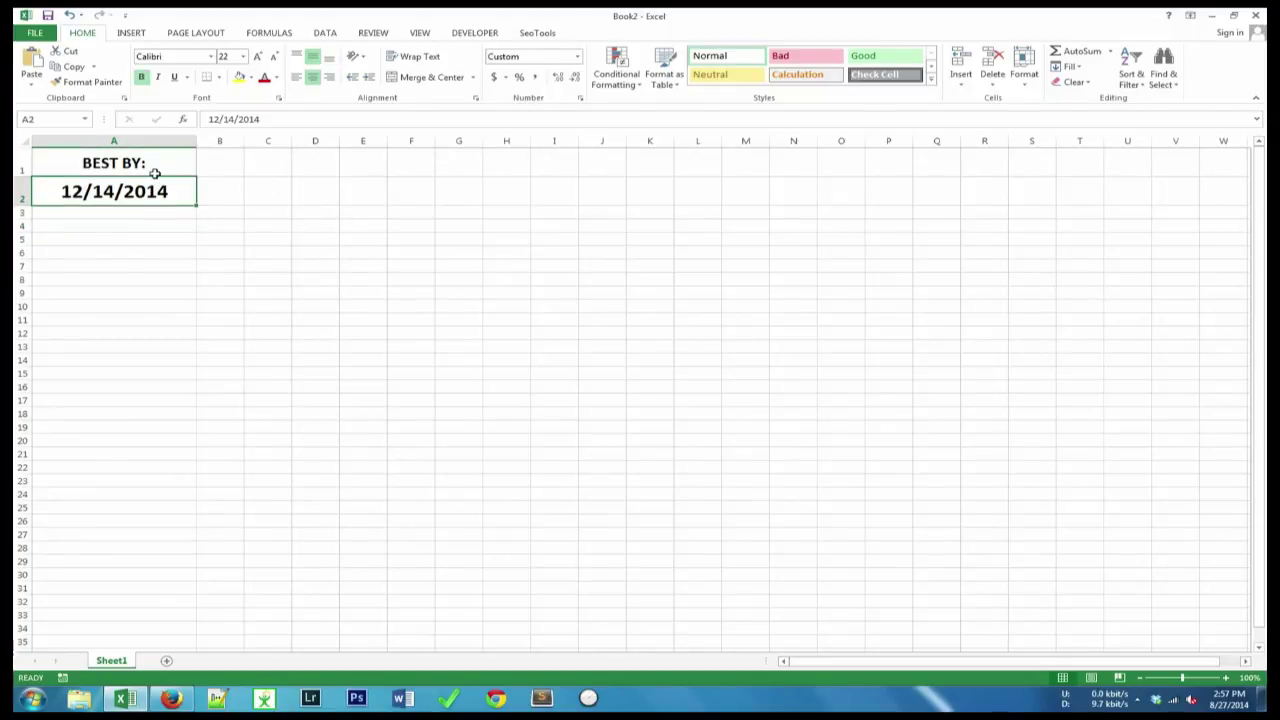
pyautogui.click(236, 227)
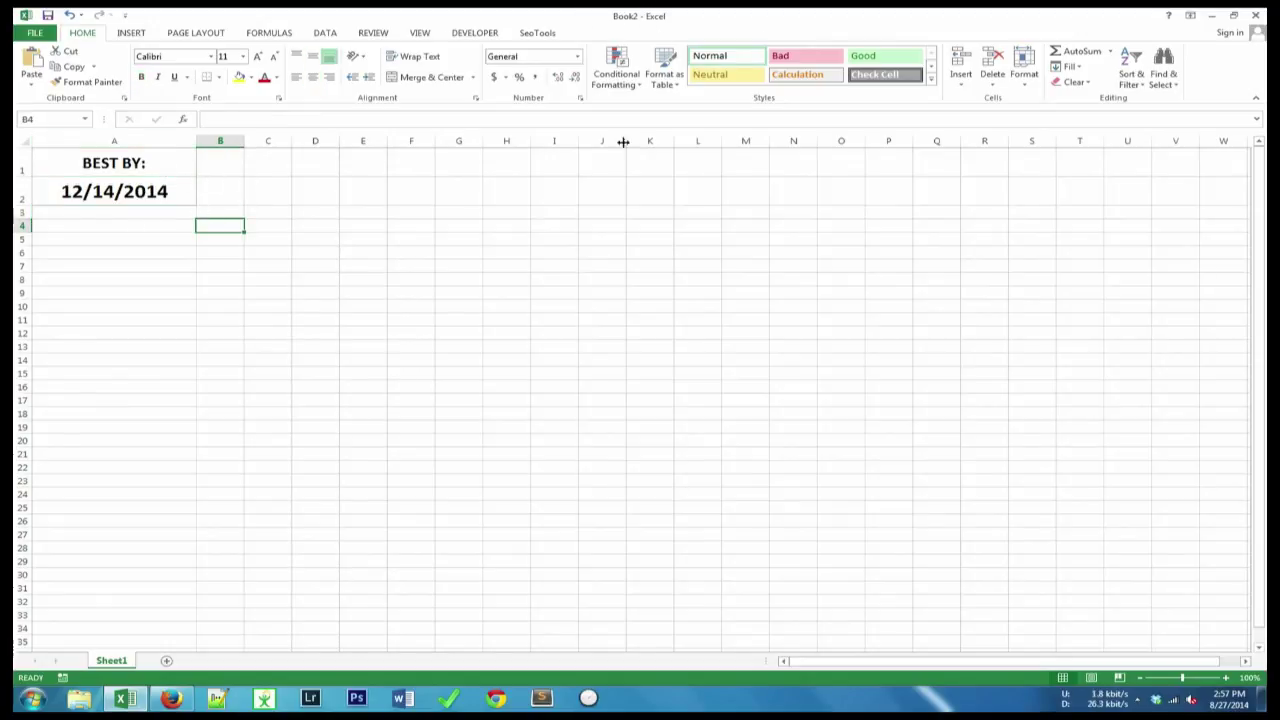
# Step: Start Save As on the Desktop with the file name 'Expiration Date Labels'
pyautogui.click(34, 32)
pyautogui.click(55, 163)
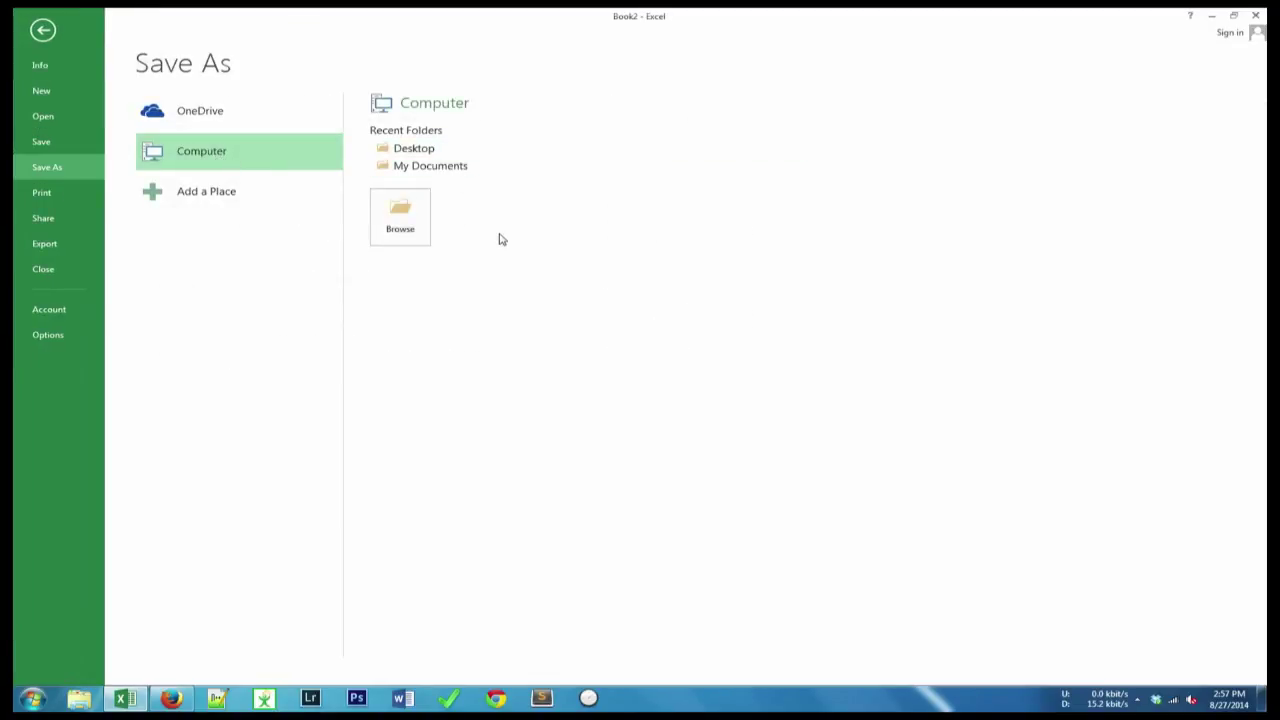
pyautogui.click(400, 216)
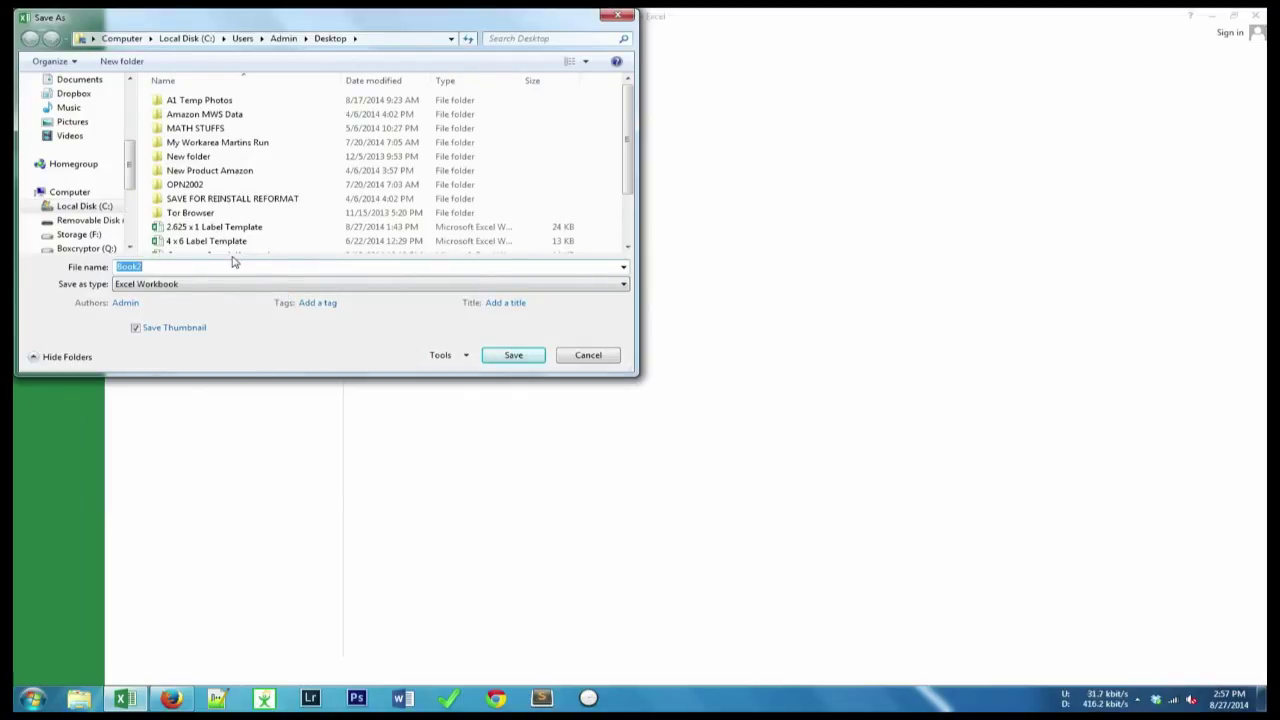
pyautogui.write('Expiration Date Labes')
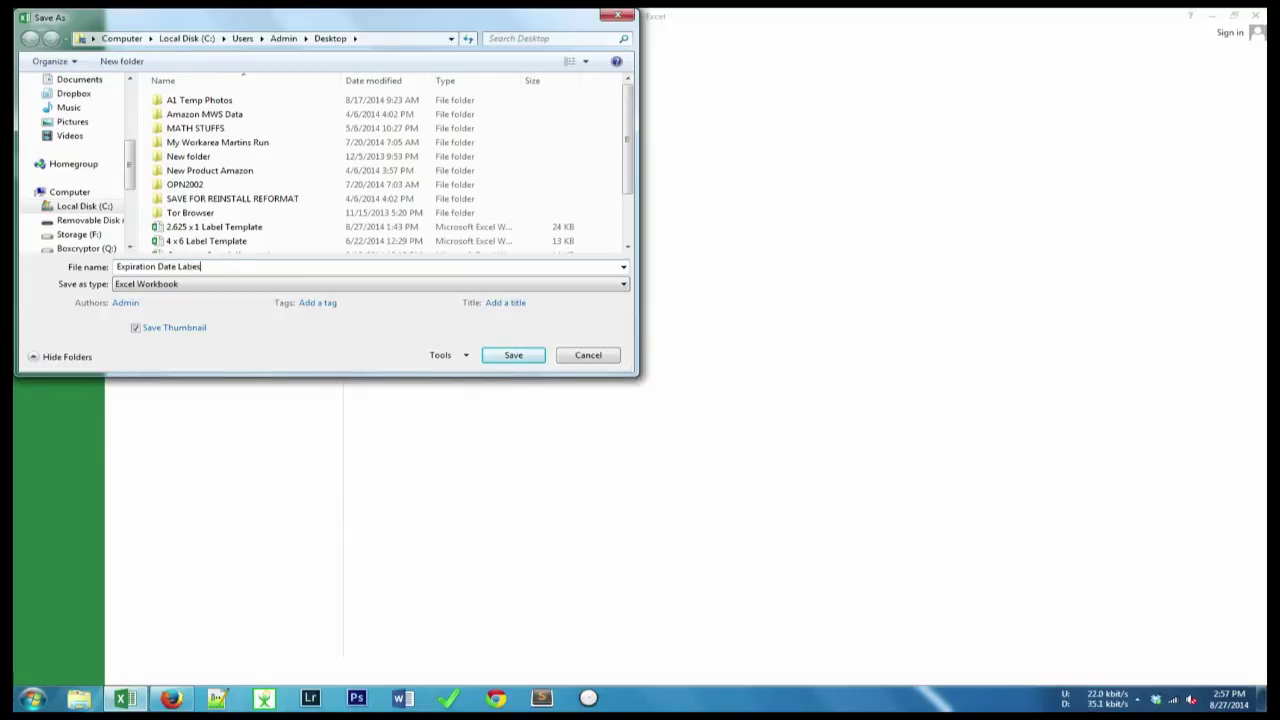
pyautogui.press('BackSpace')
pyautogui.write('ls')
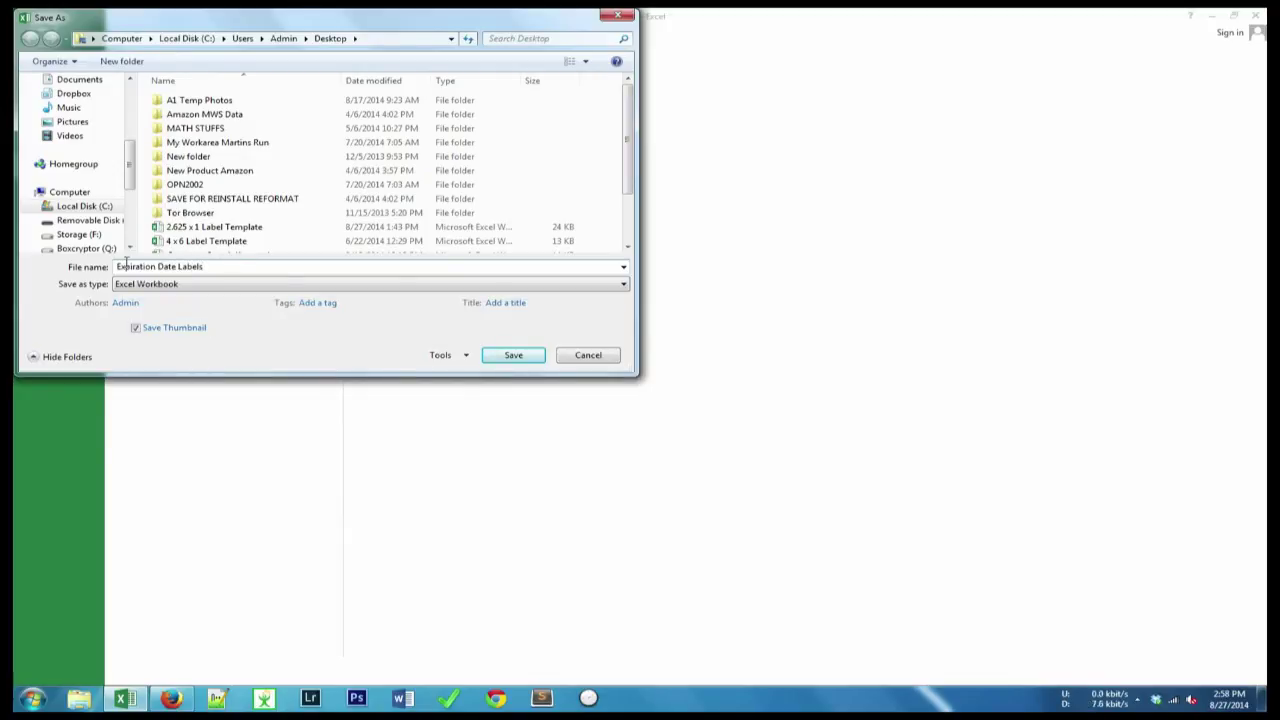